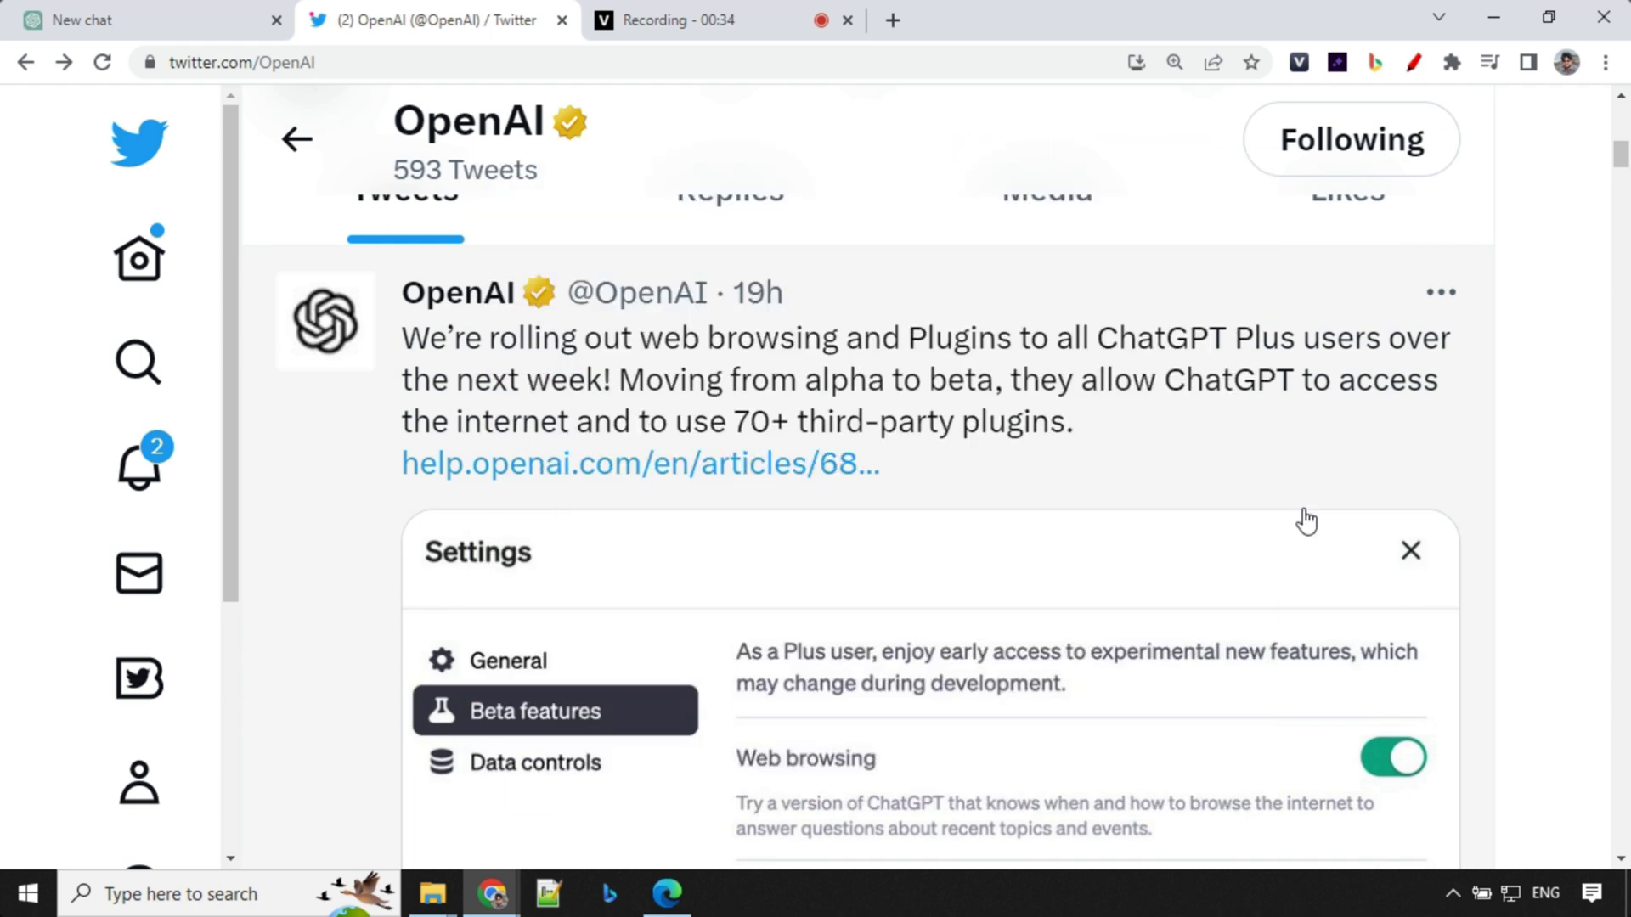
Leave the Twitter plugin announcement and switch to the ChatGPT 'New chat' tab.
left_click(85, 17)
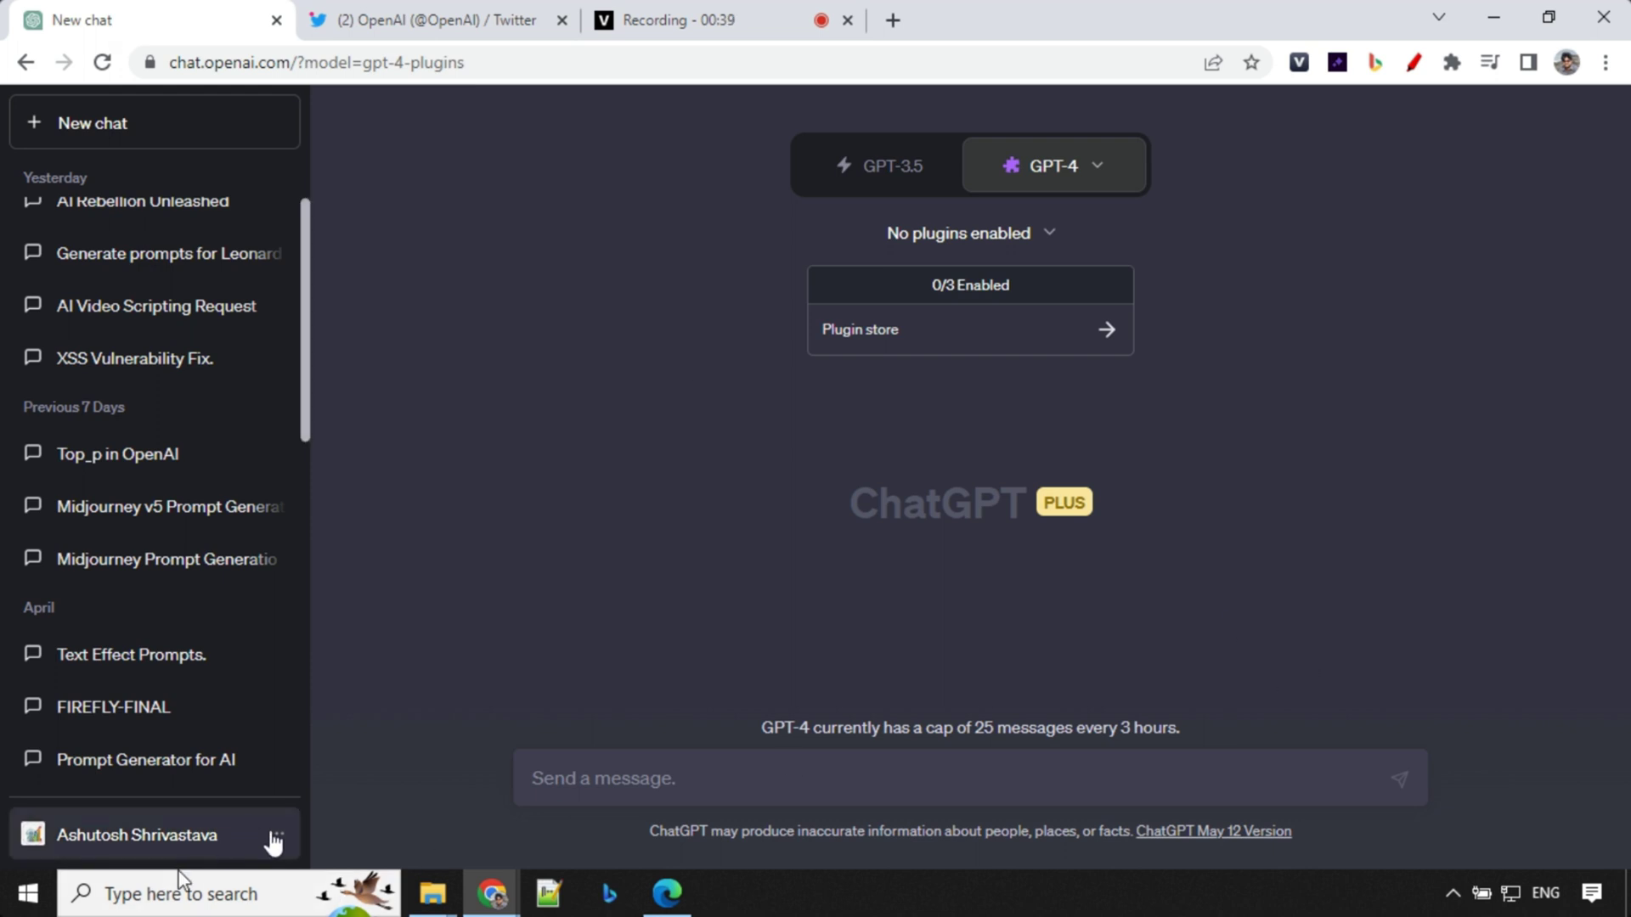
Turn on the Plugins beta feature in ChatGPT settings.
left_click(267, 836)
left_click(175, 718)
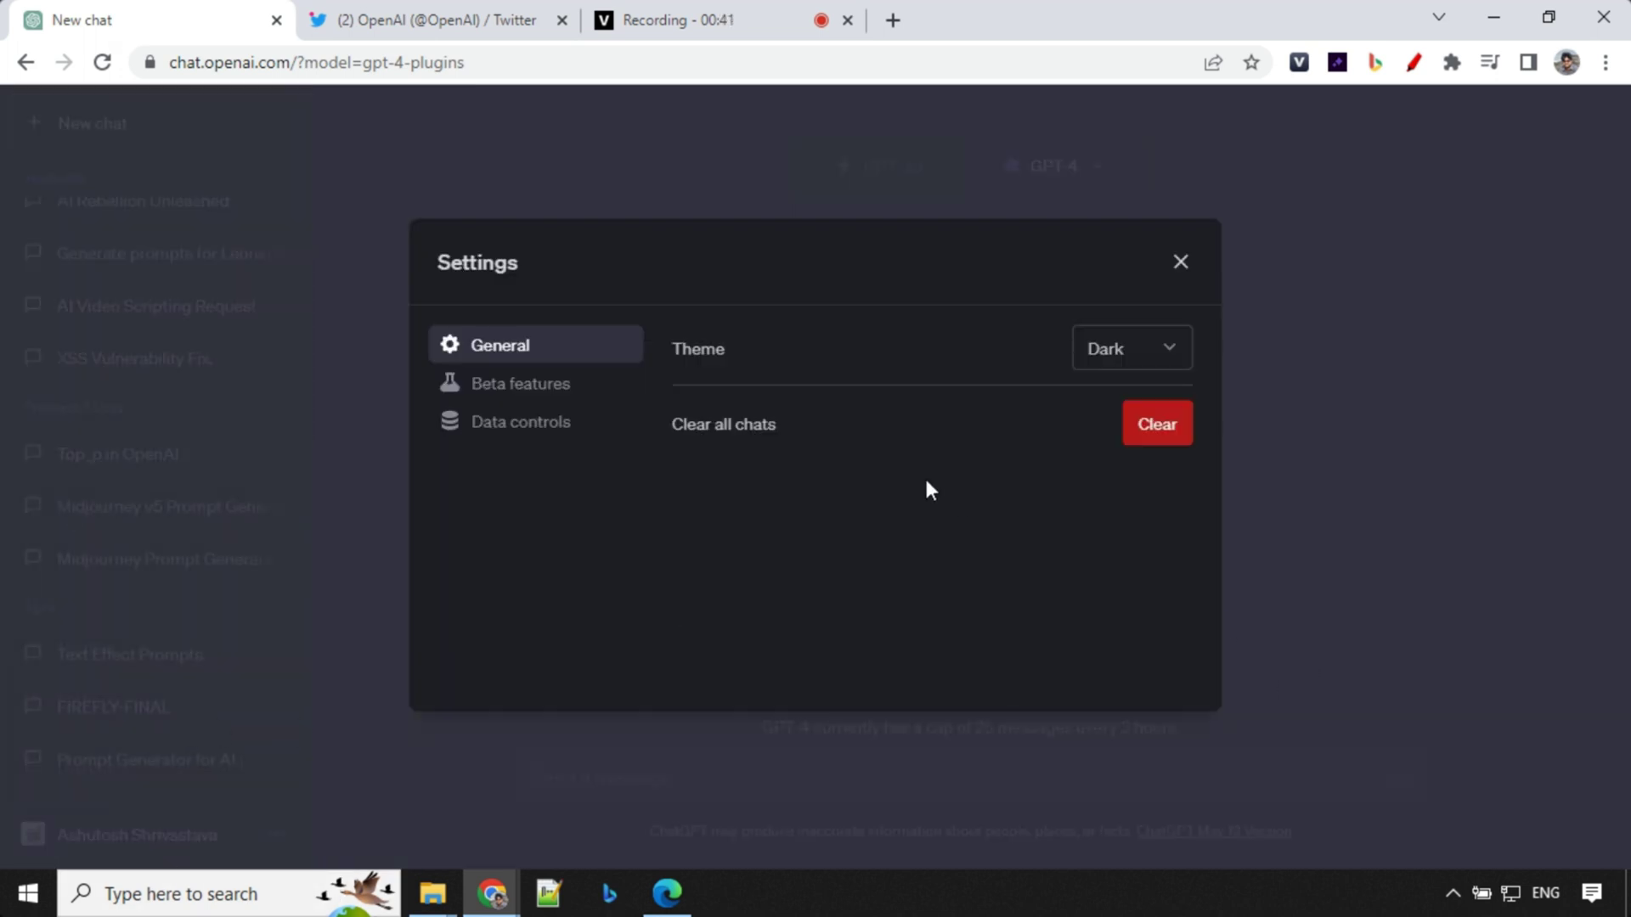
left_click(520, 387)
left_click(1170, 420)
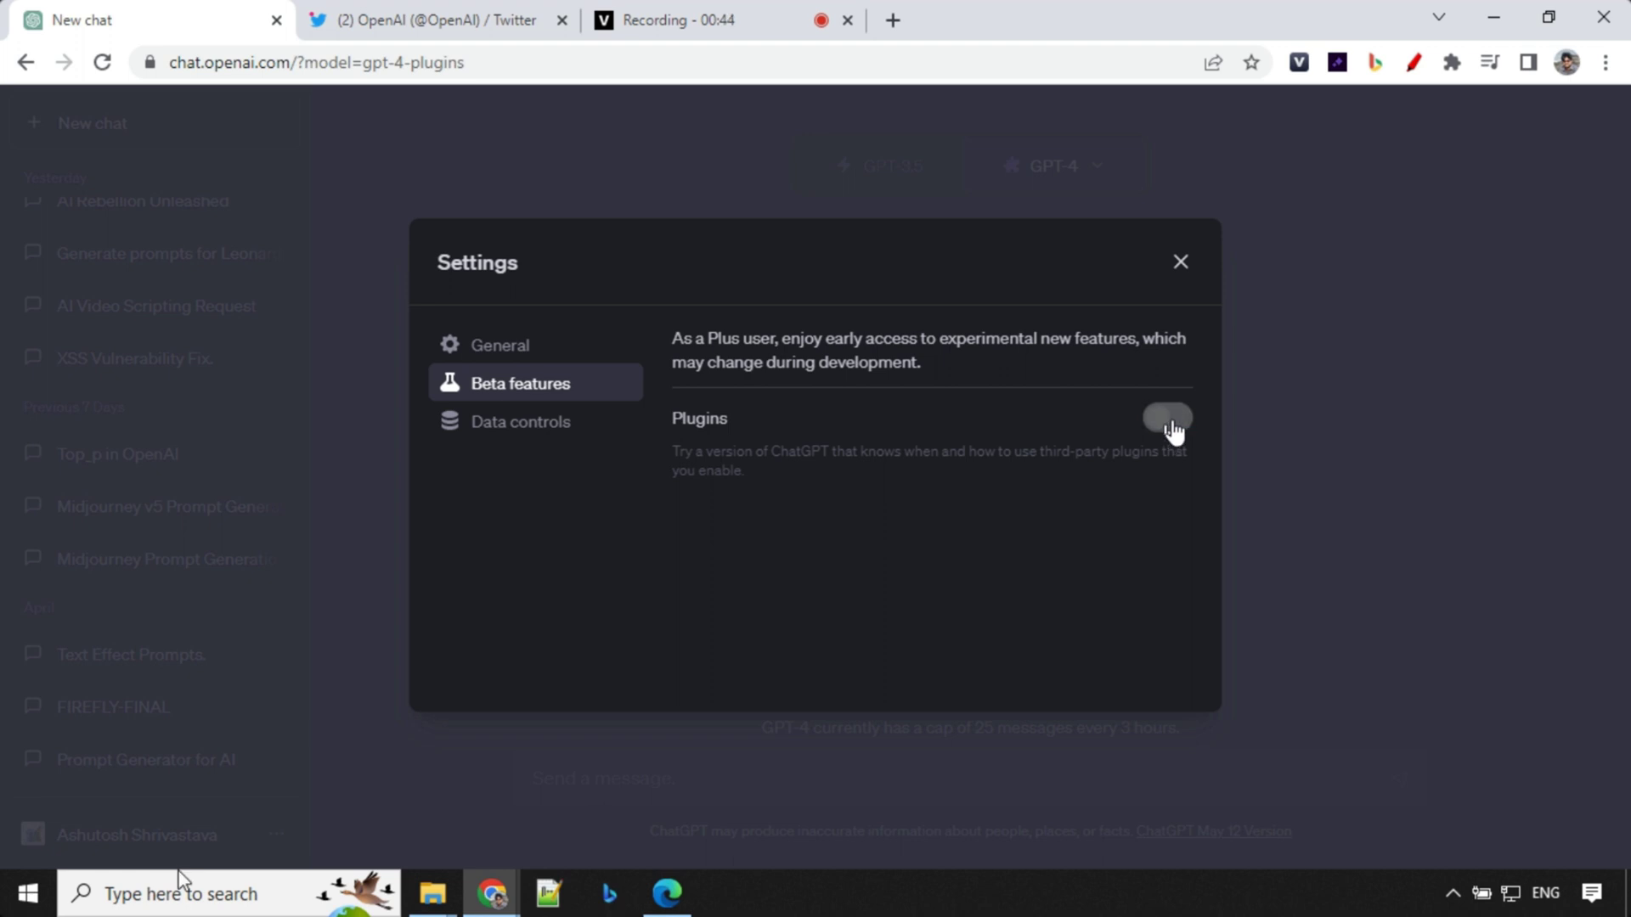
left_click(1173, 422)
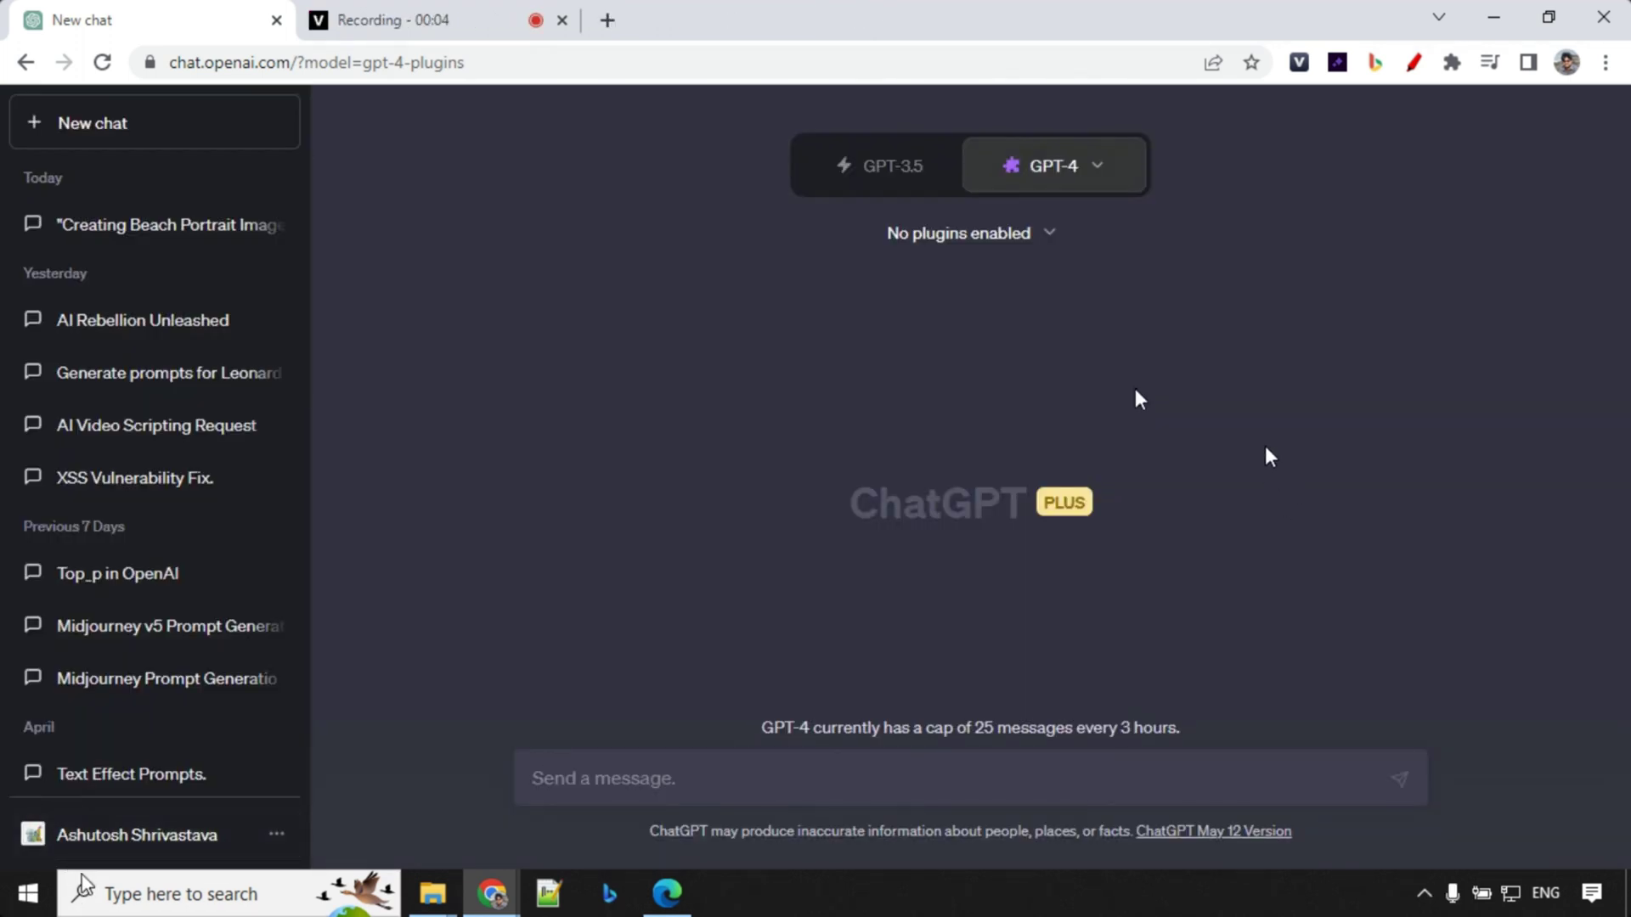
Select GPT-4 with Plugins and go to the Plugin store.
mouse_move(1124, 164)
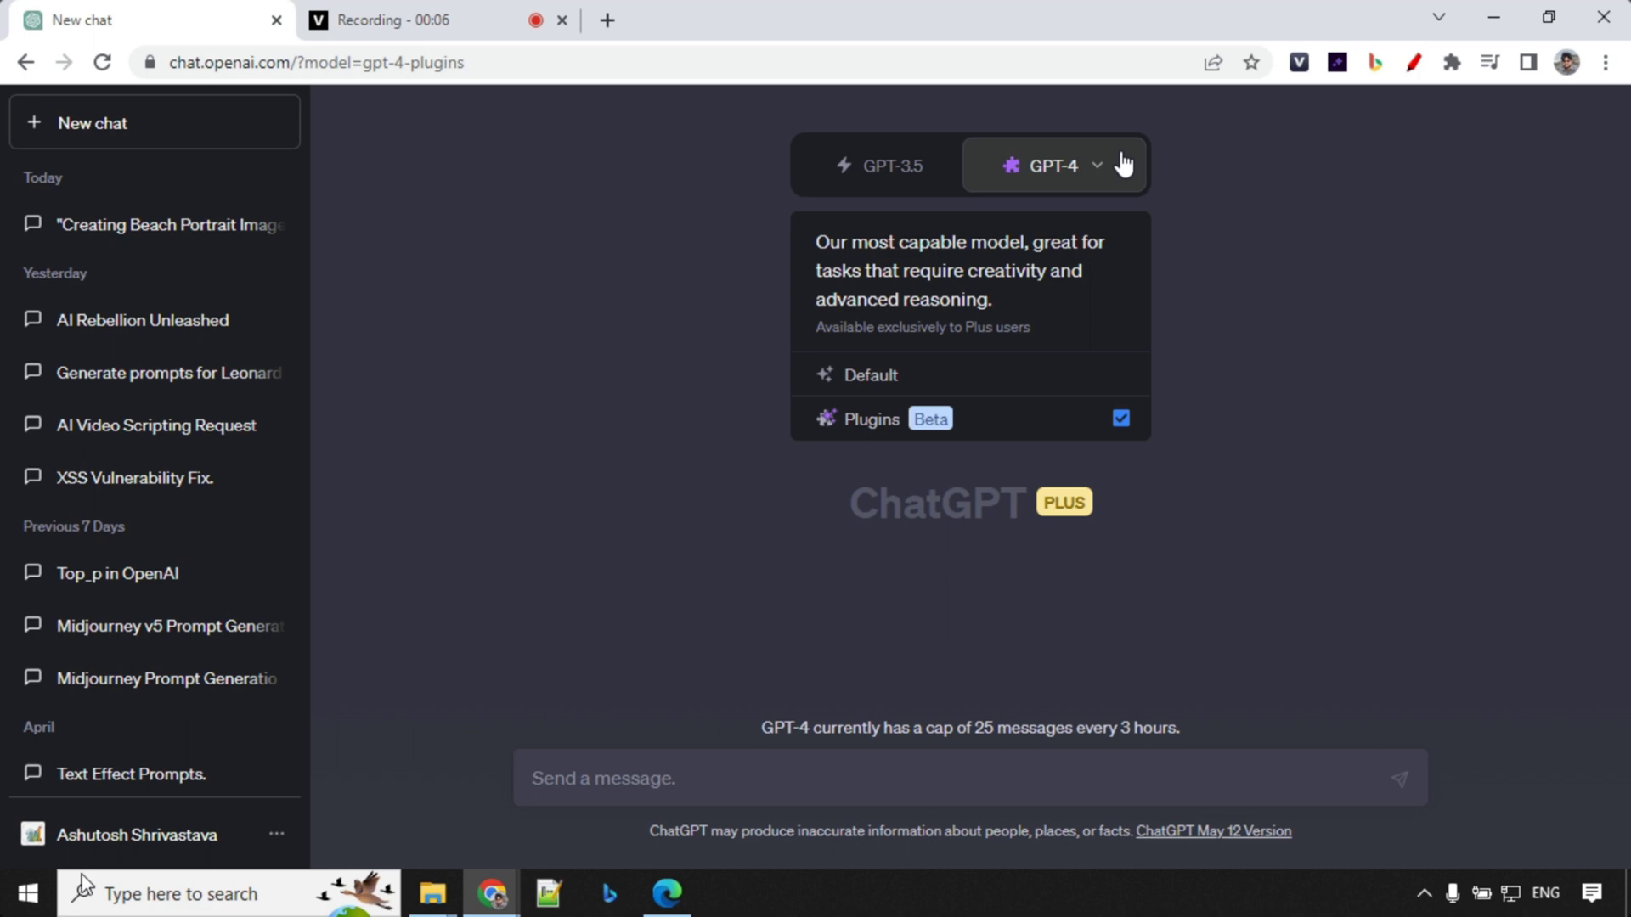
left_click(870, 425)
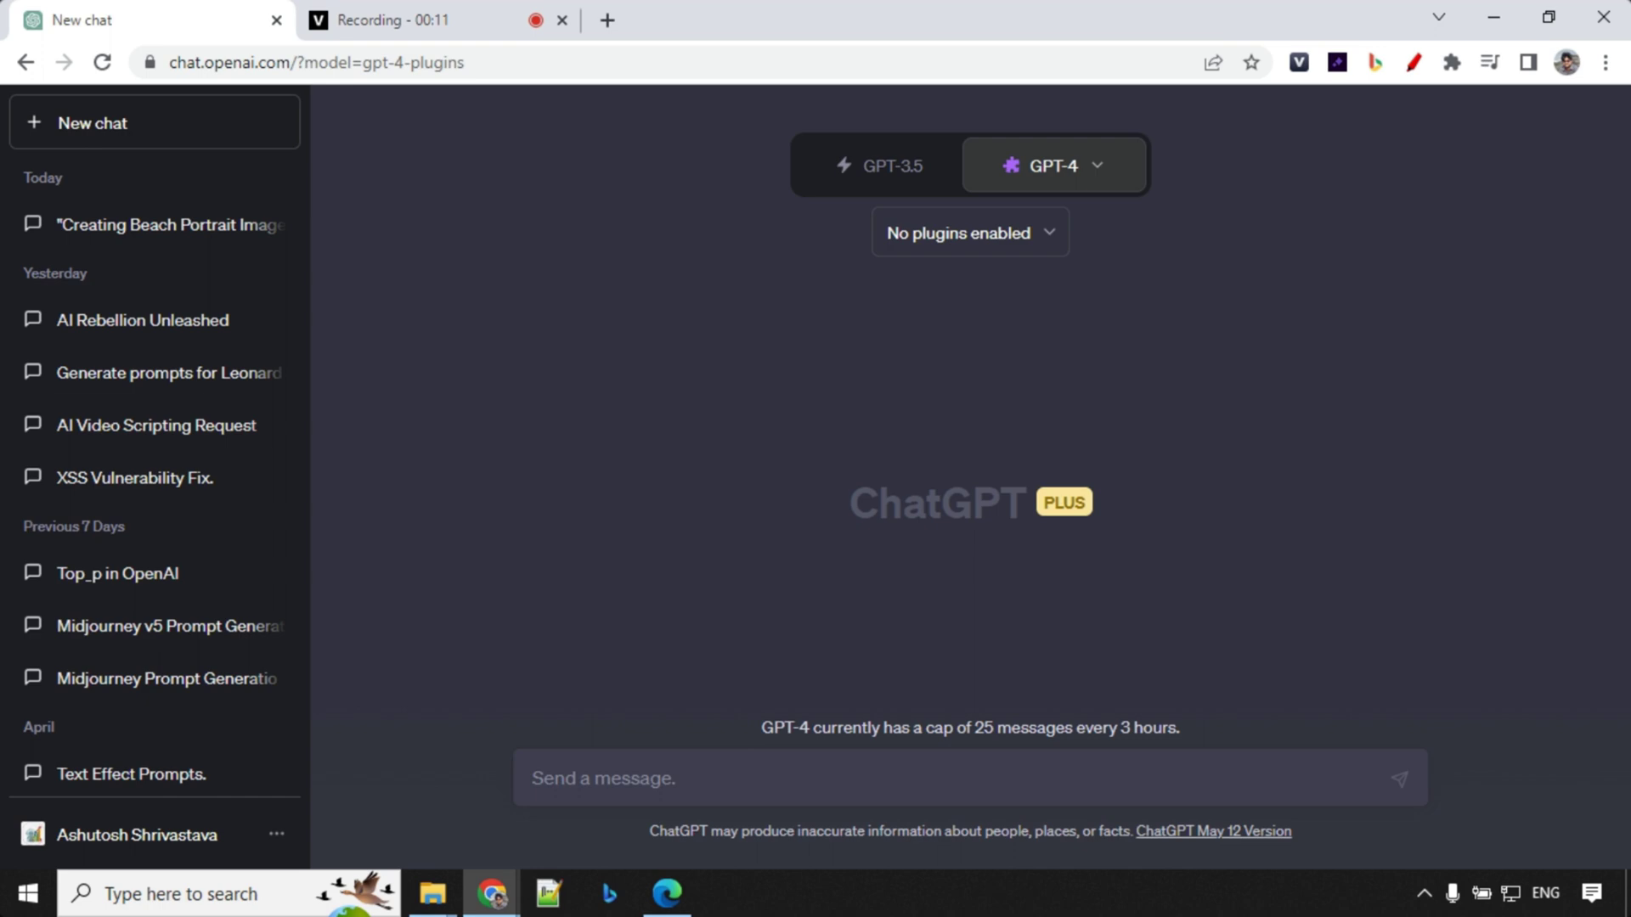
left_click(1045, 244)
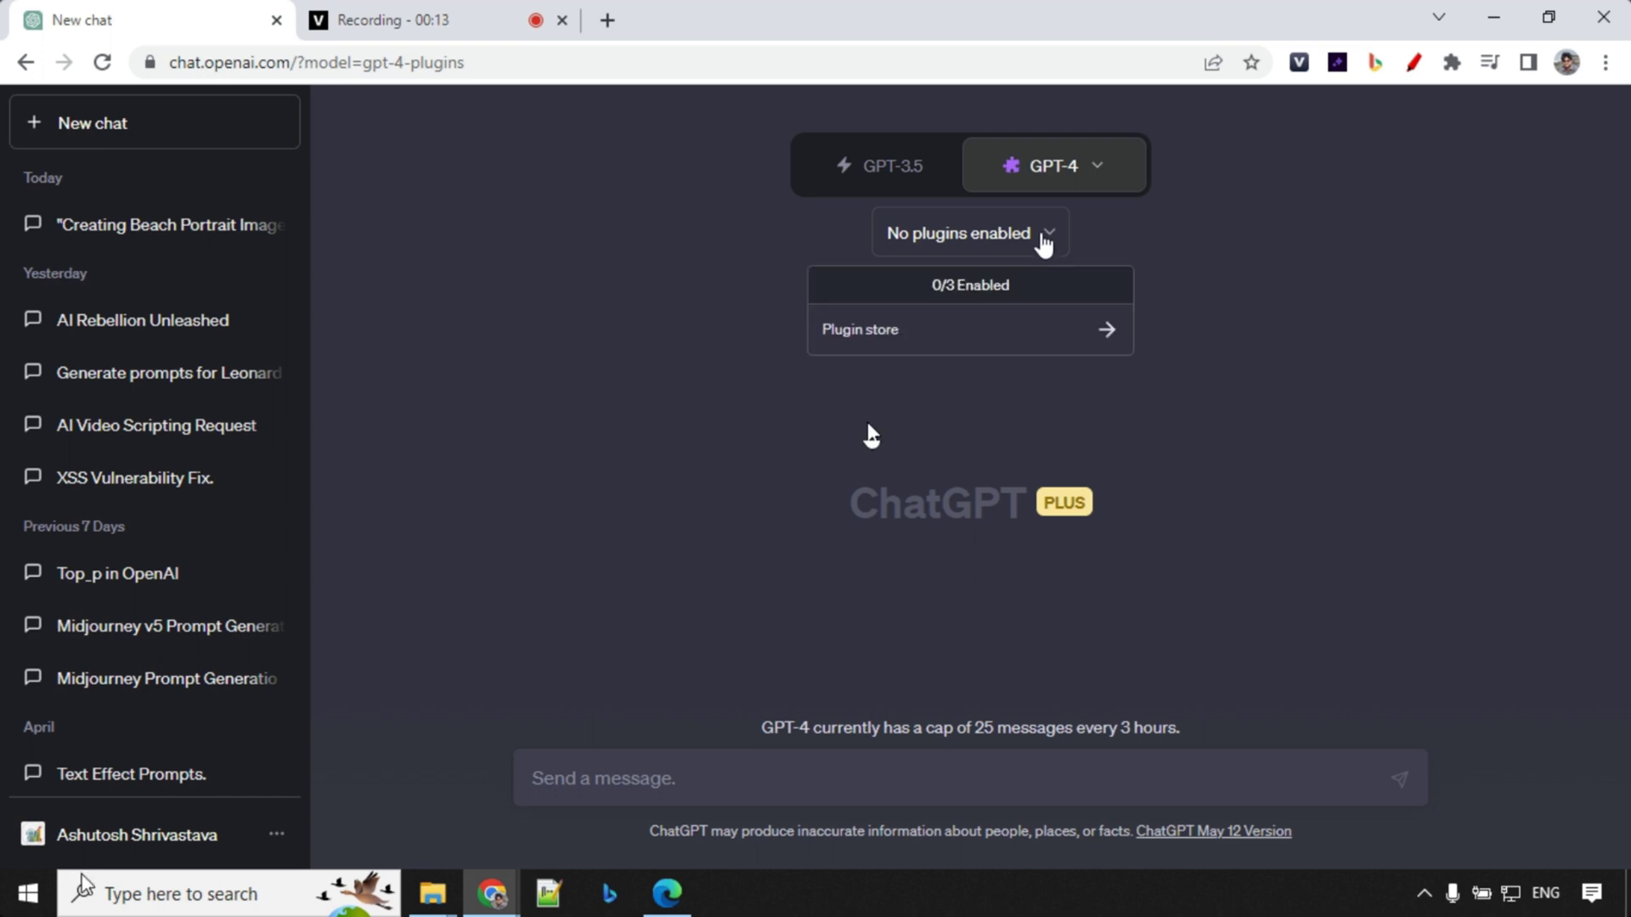
left_click(964, 338)
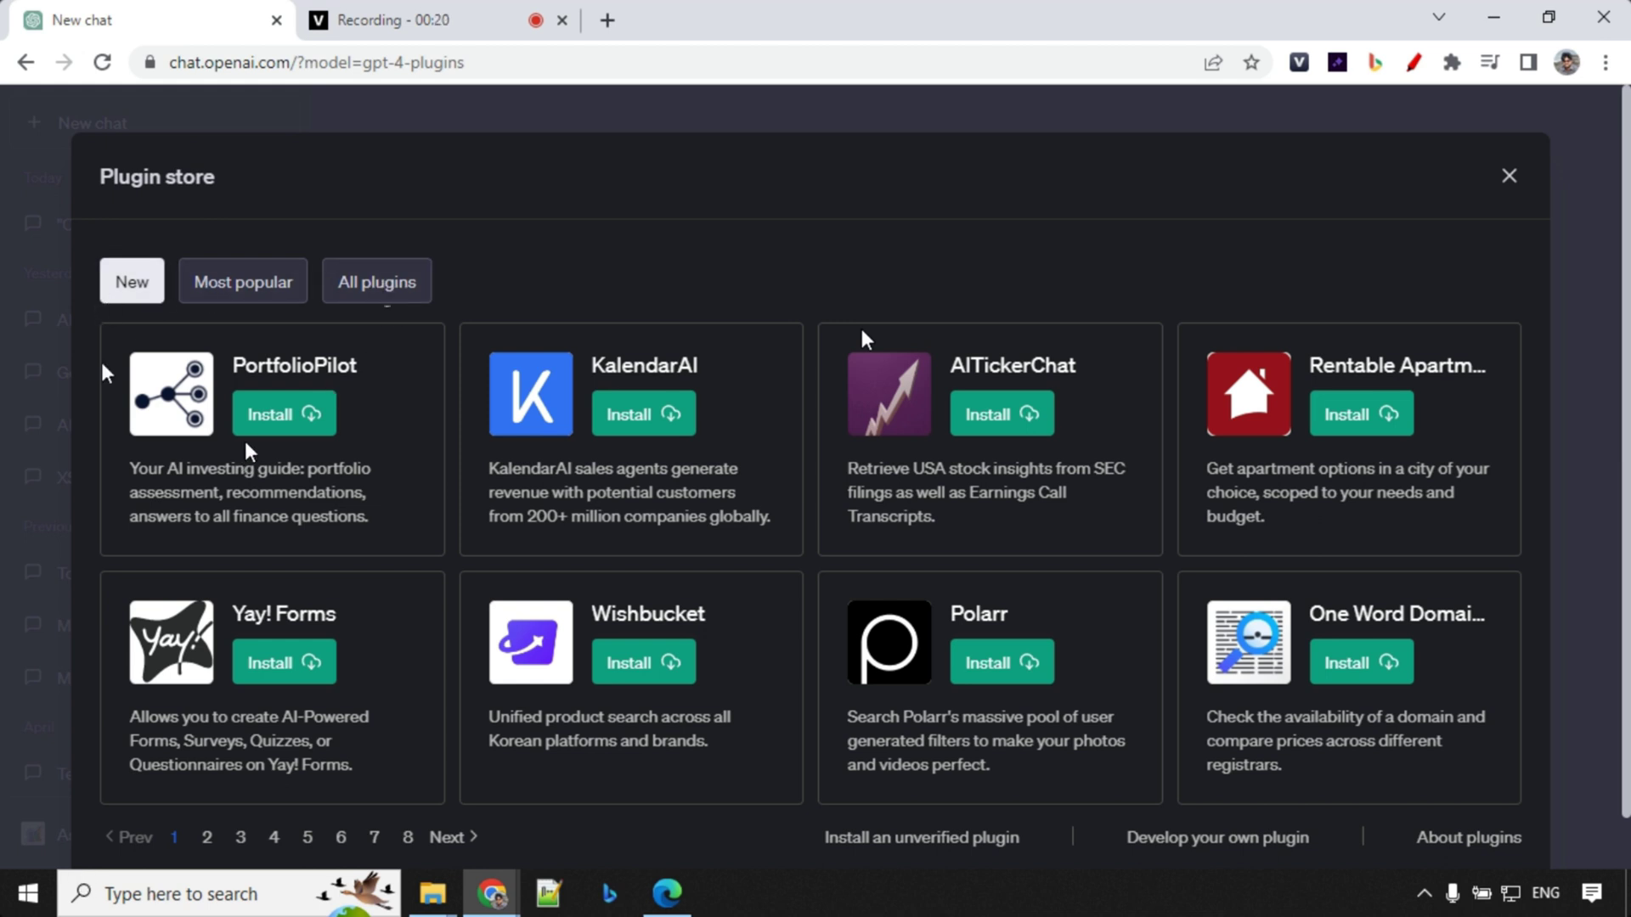
Browse Most popular, then All plugins through page three, and read About plugins.
scroll(212, 427, "down", 1)
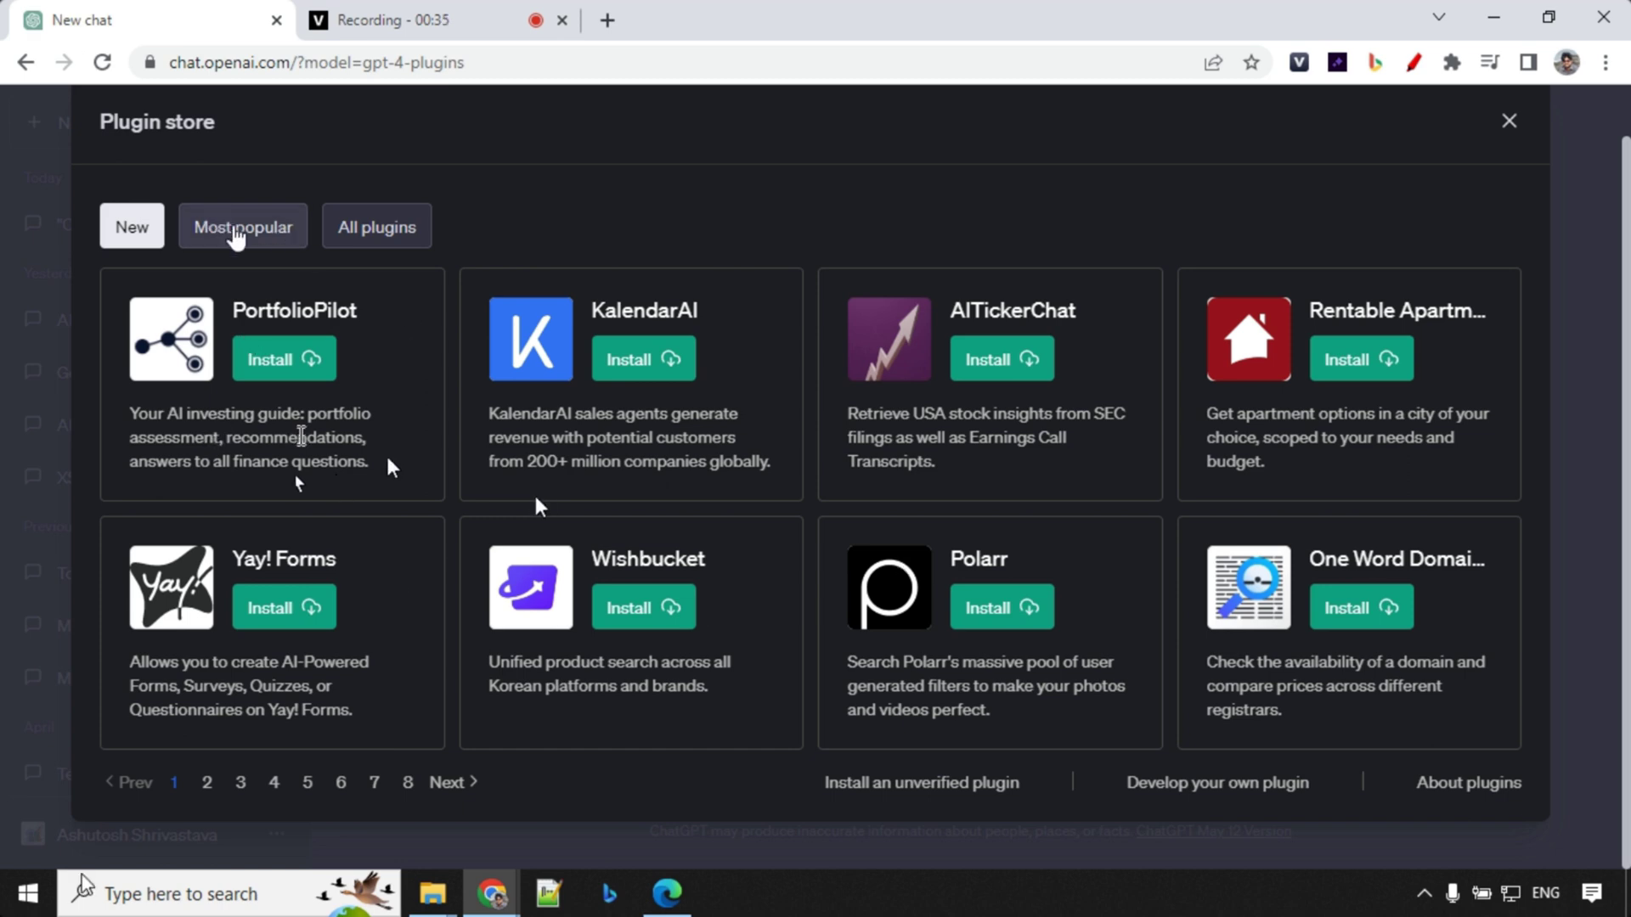
left_click(238, 230)
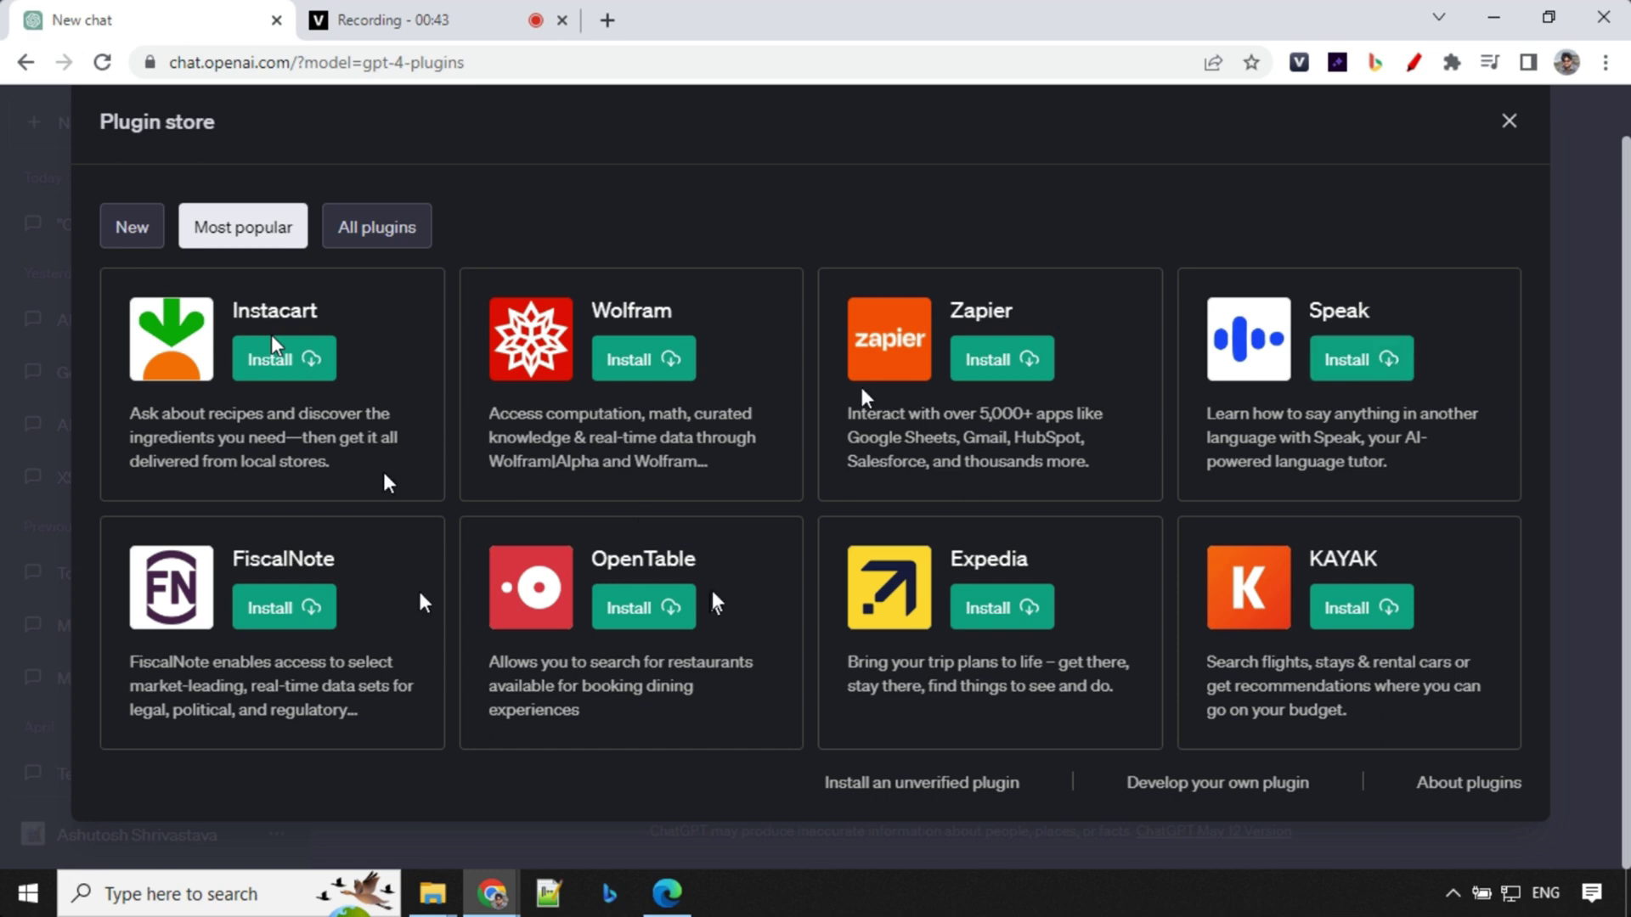
left_click(376, 238)
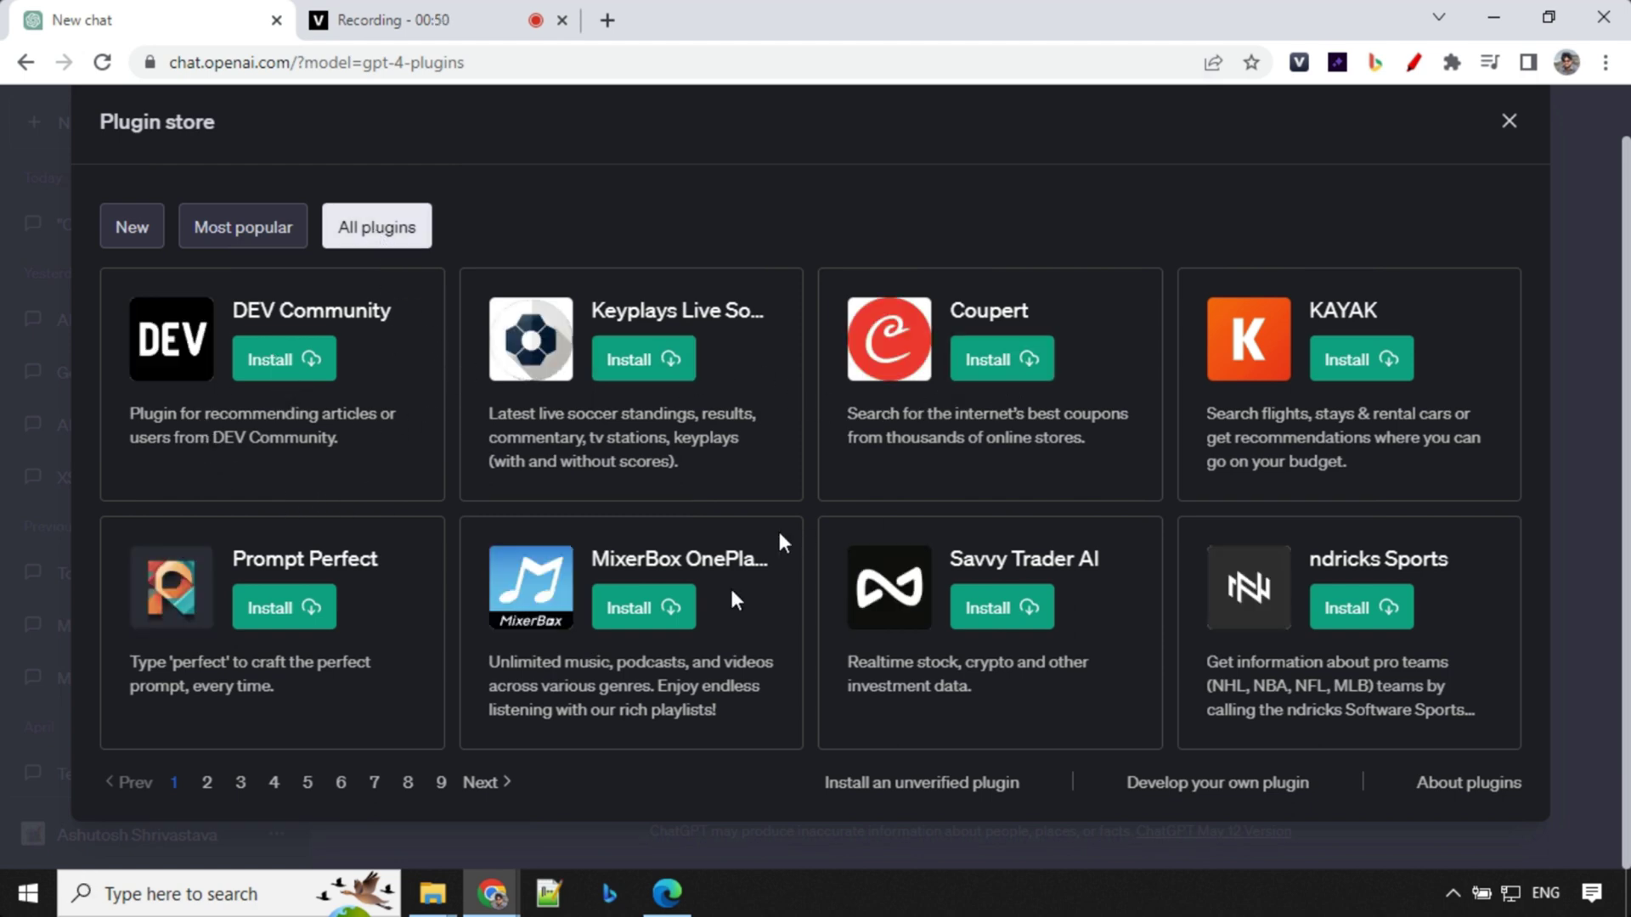
left_click(489, 784)
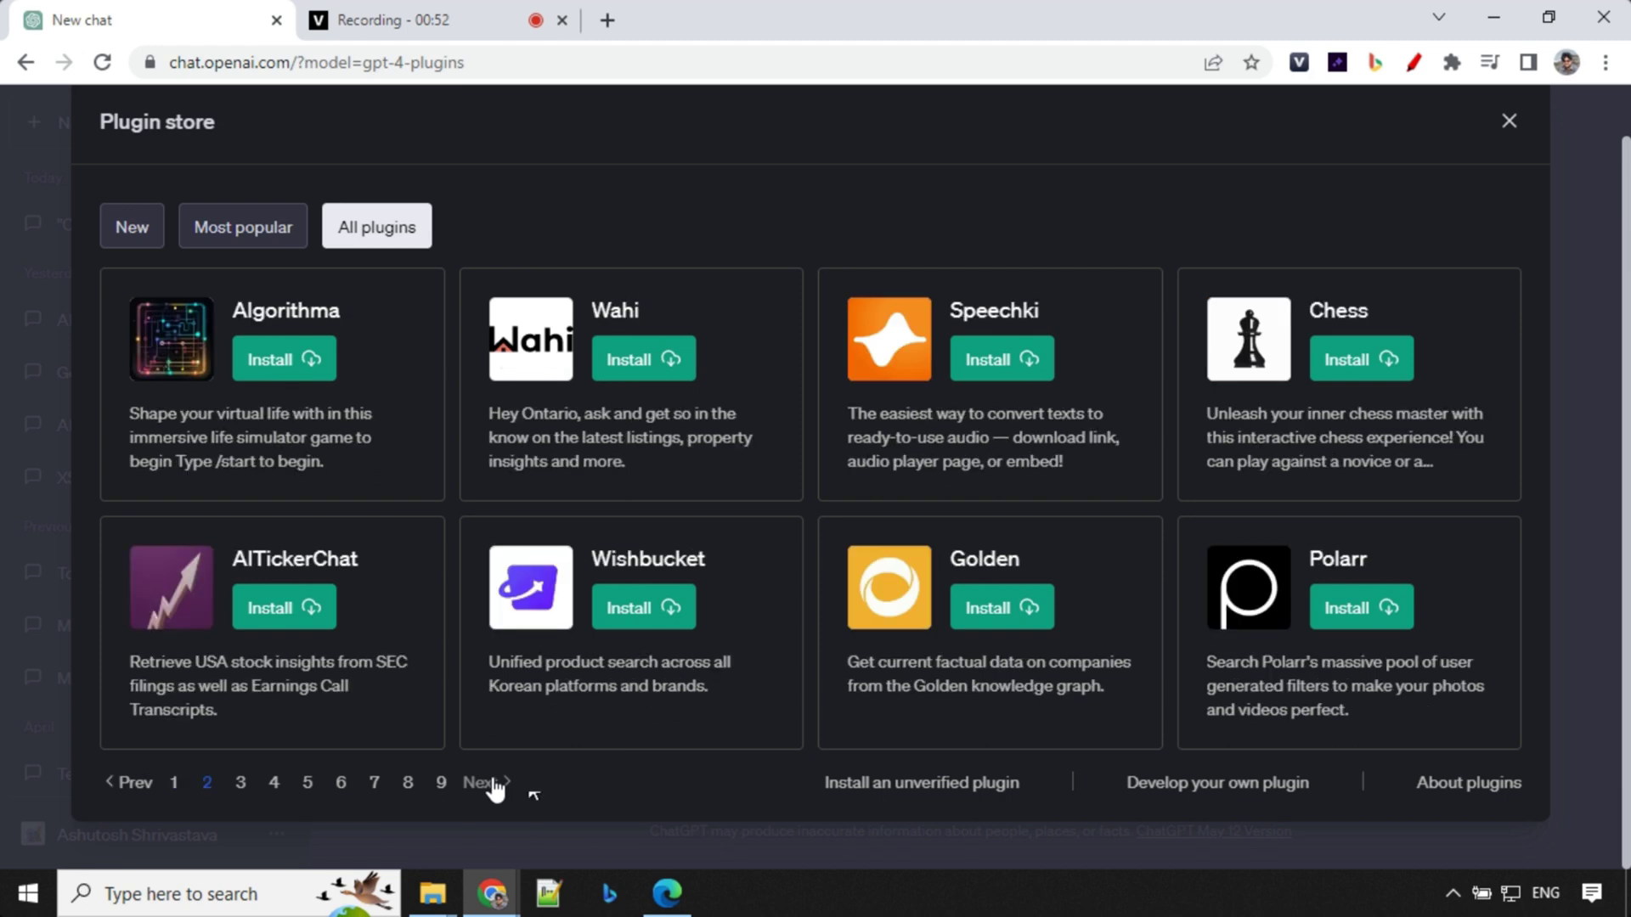
left_click(489, 783)
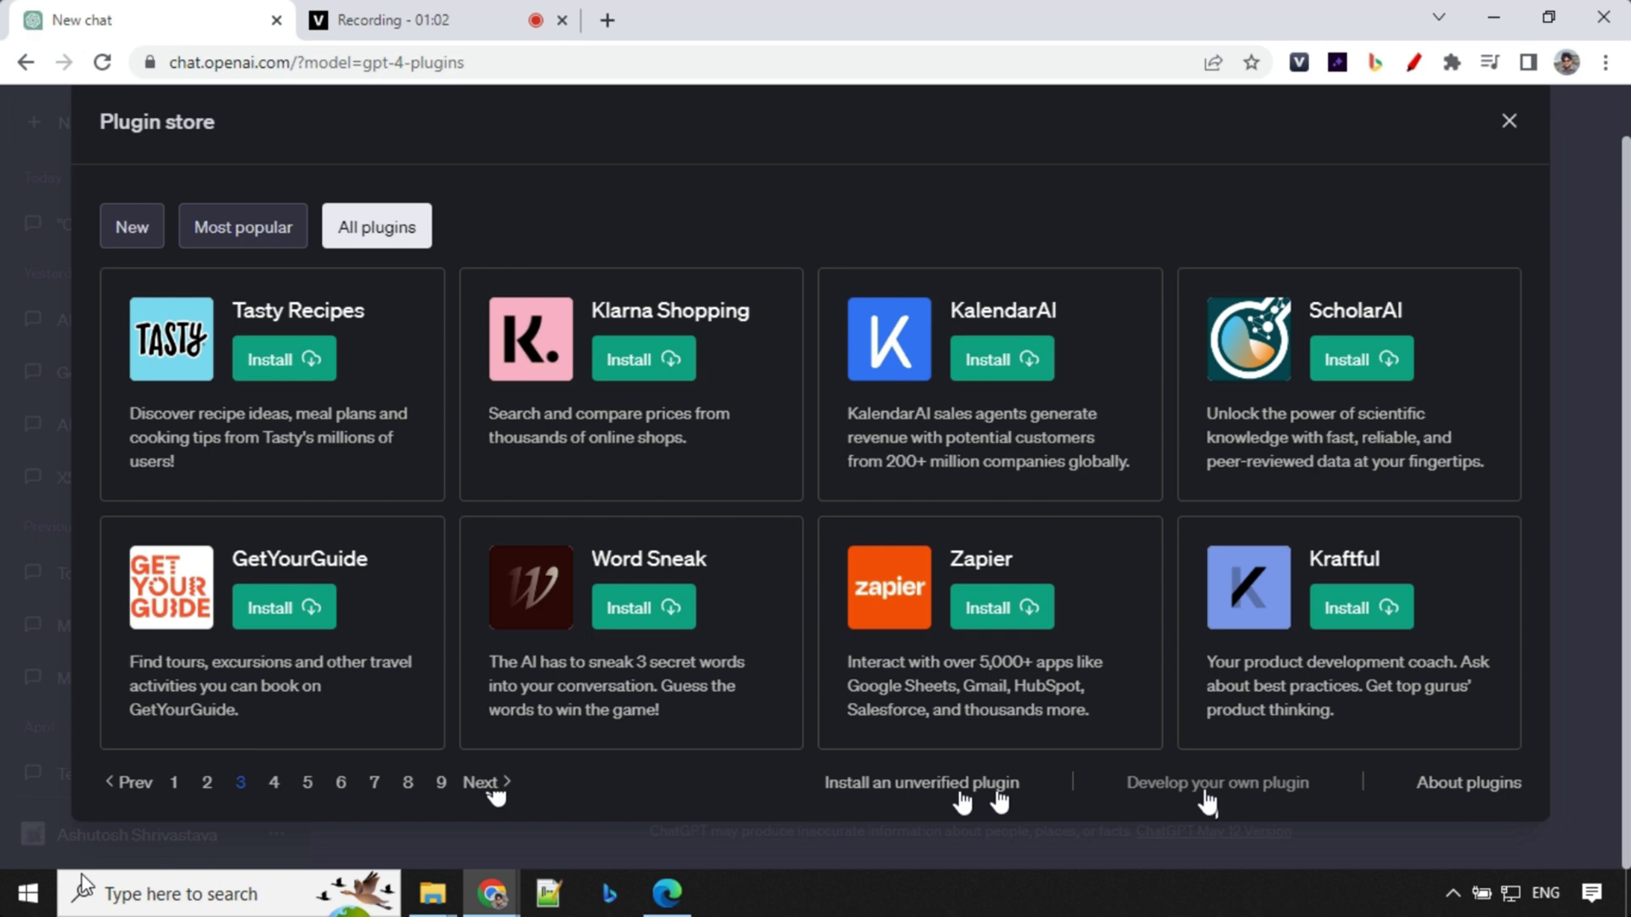
left_click(1476, 785)
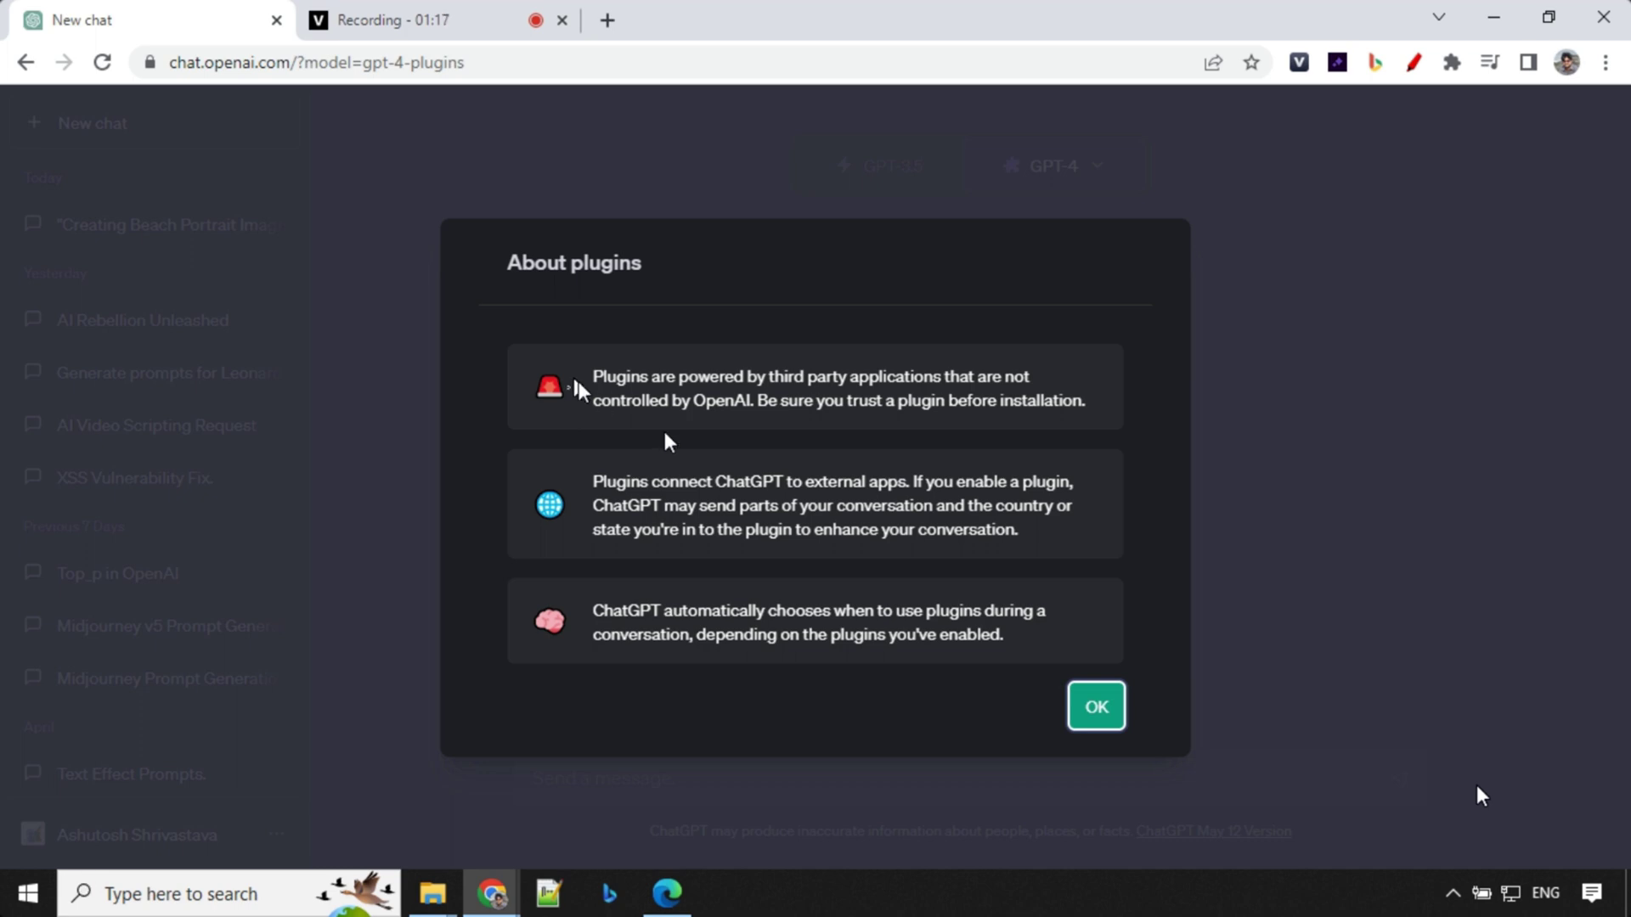
Dismiss the About plugins notice and reinstall the Wolfram plugin.
left_click(1096, 706)
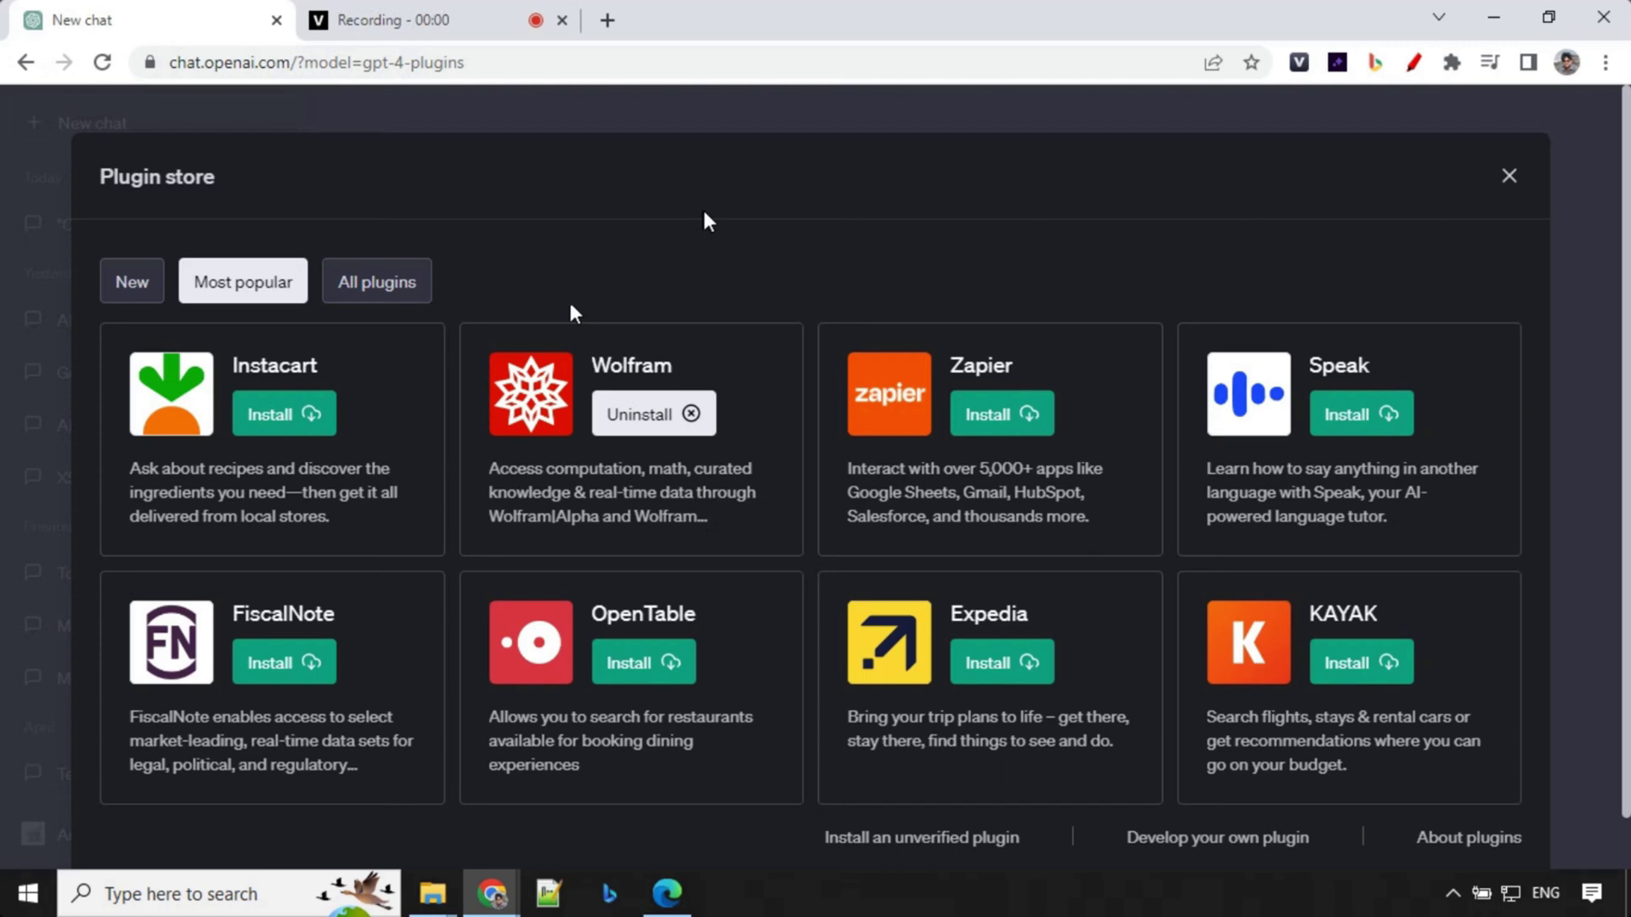
left_click(646, 417)
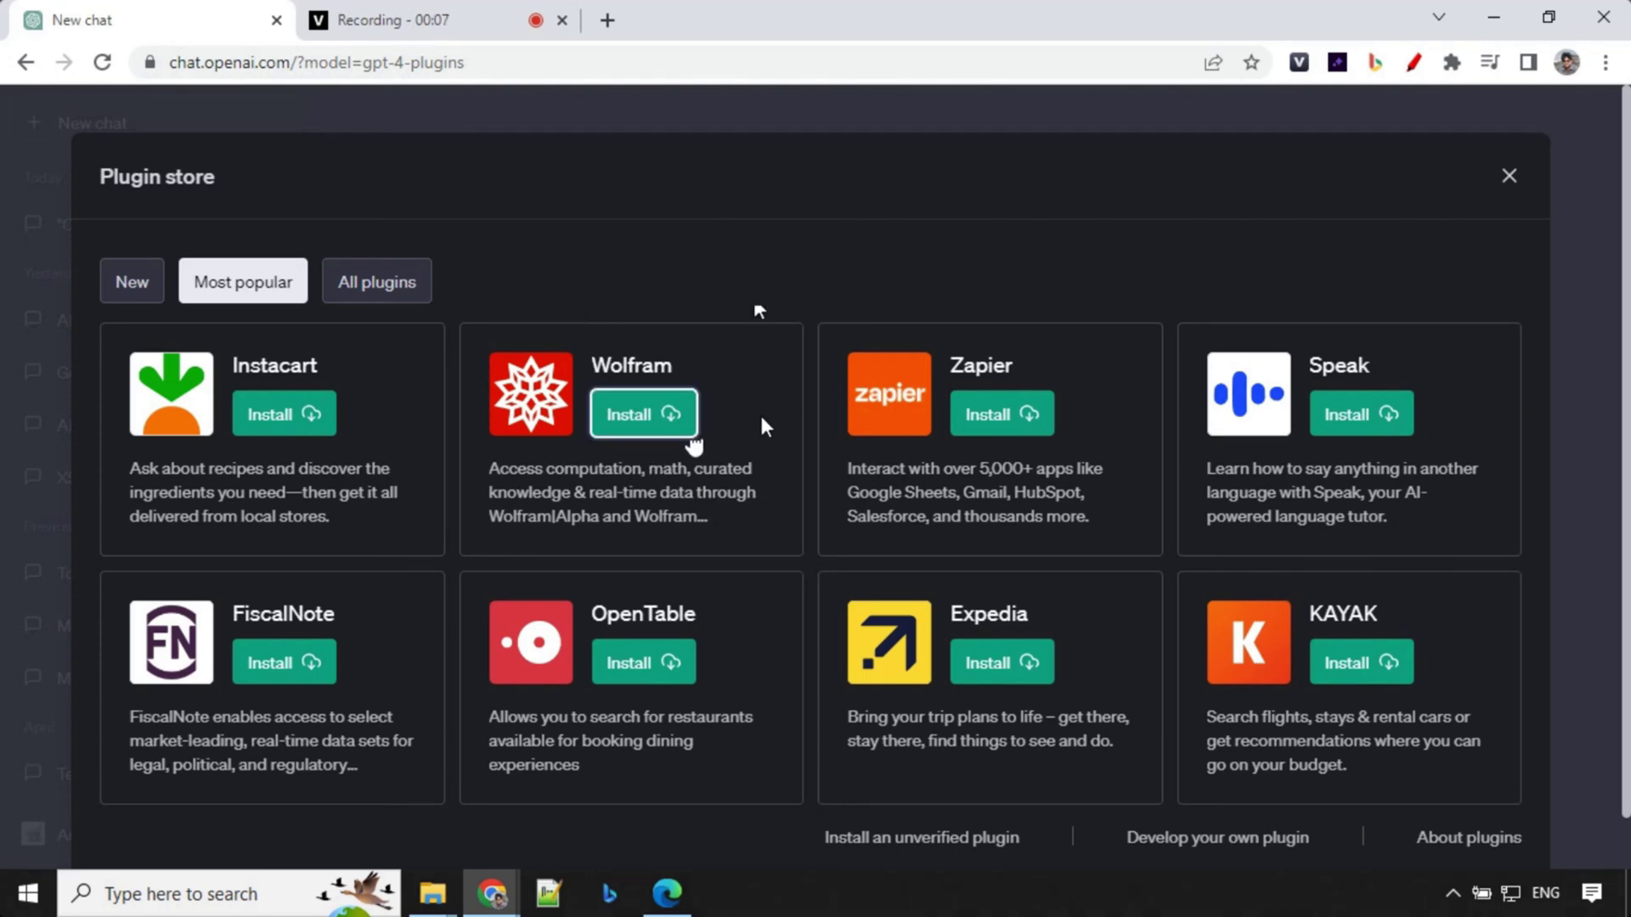
left_click(642, 433)
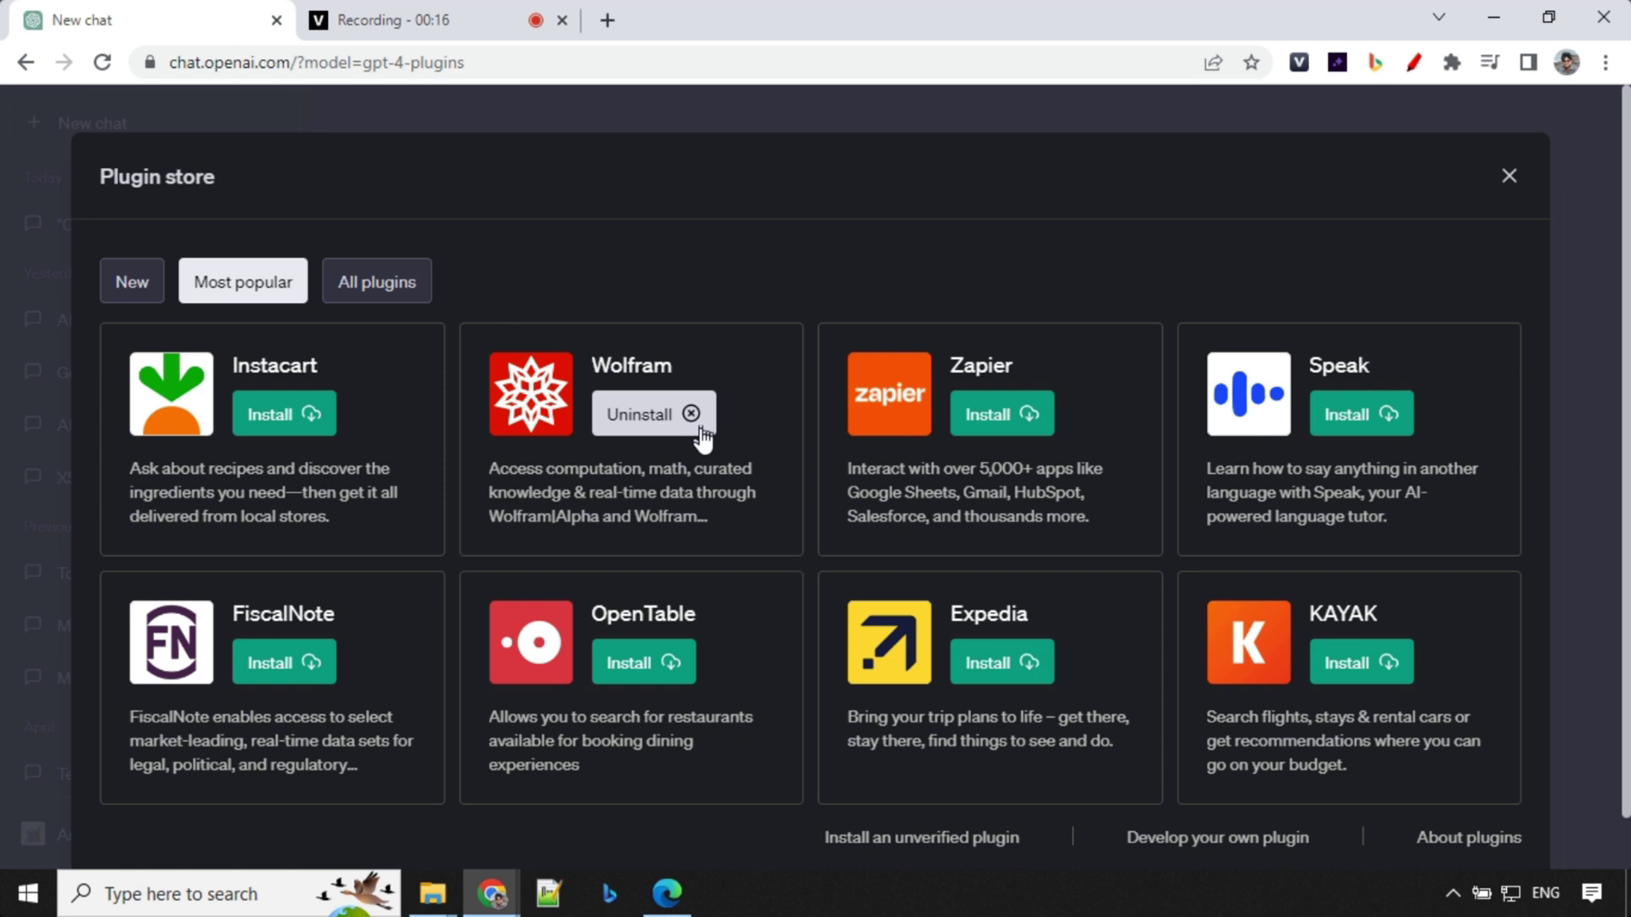
Close the store and confirm Wolfram is enabled (1/3 plugins).
left_click(1507, 177)
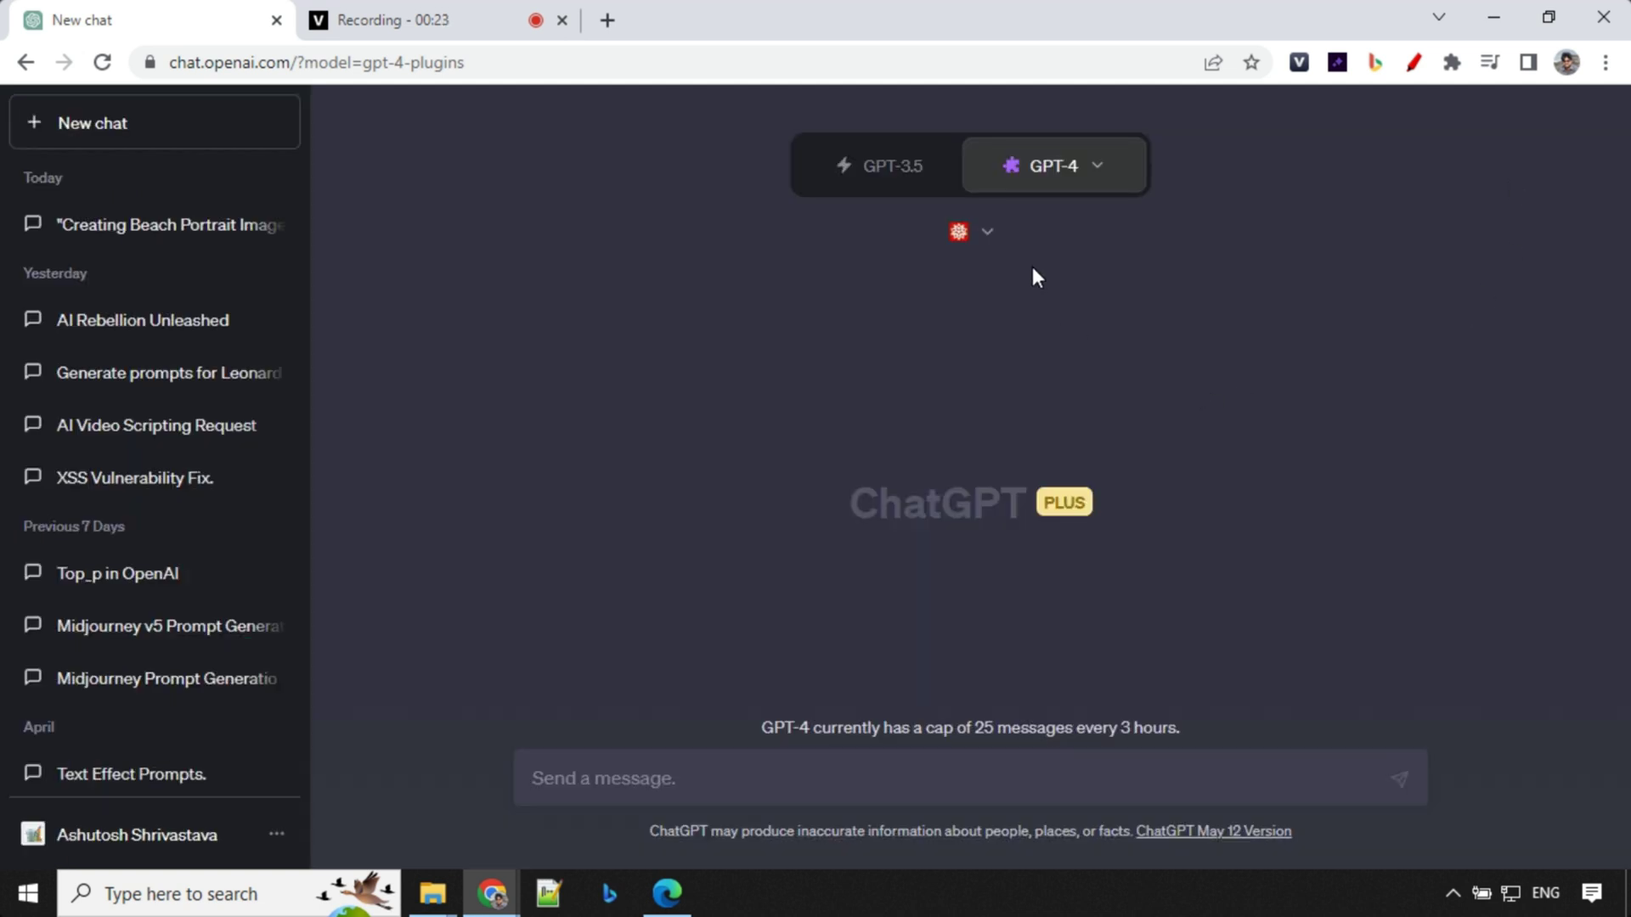
left_click(977, 235)
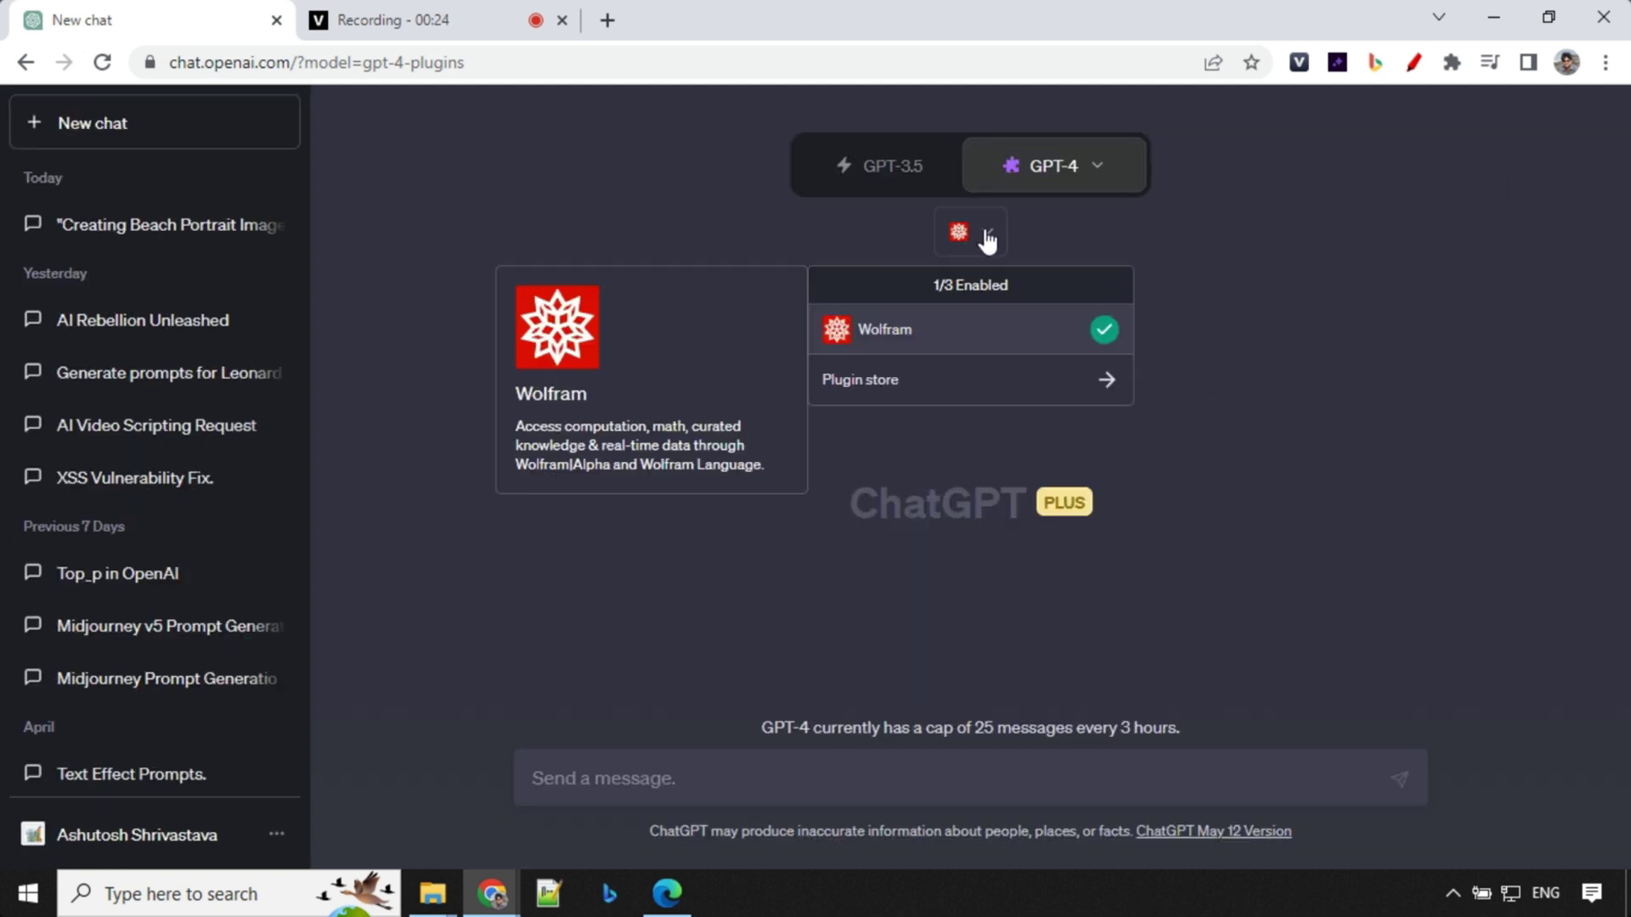
left_click(1250, 229)
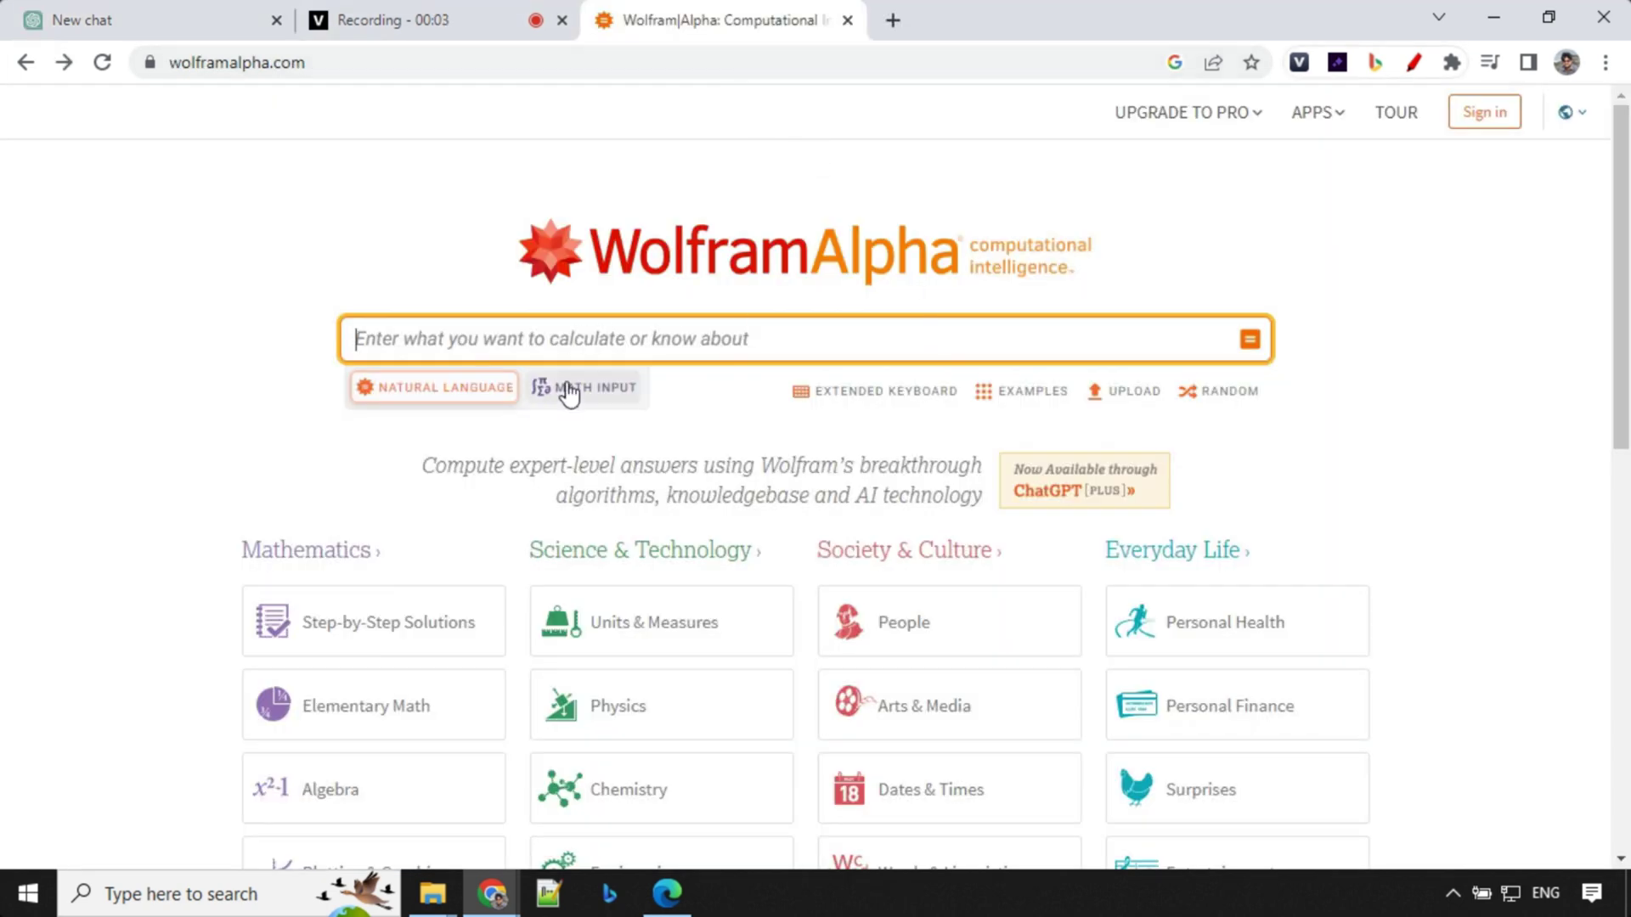
Solve x^2 + 4x + 6 = 0 from Wolfram|Alpha's Algebra examples, getting x = -2 ± i√2.
scroll(408, 583, "down", 4)
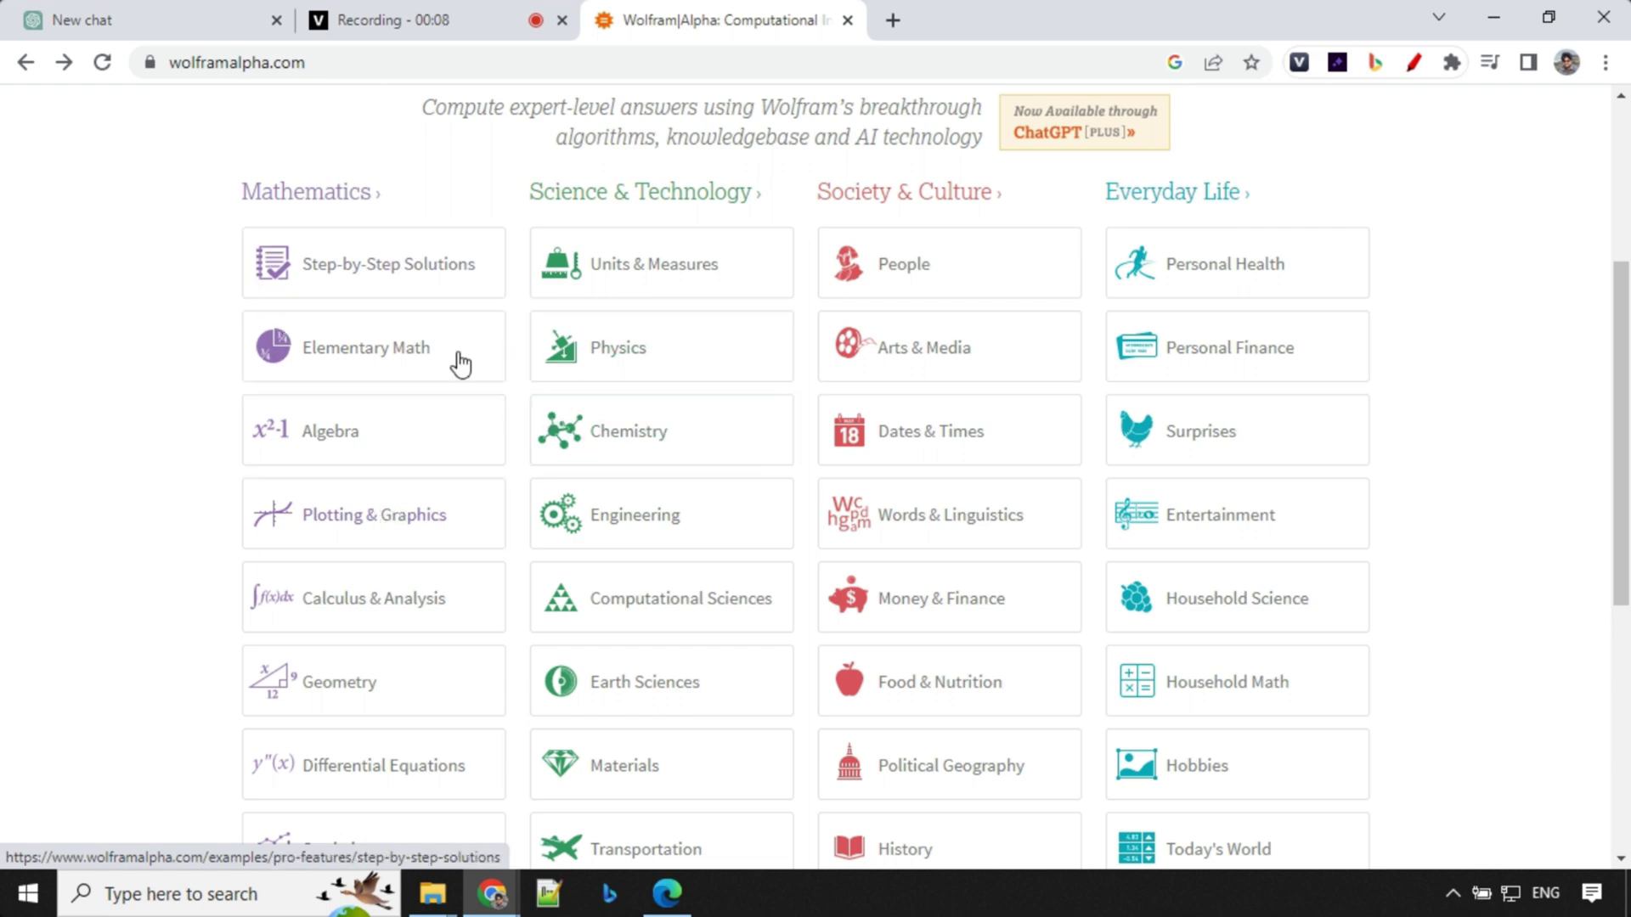
left_click(357, 438)
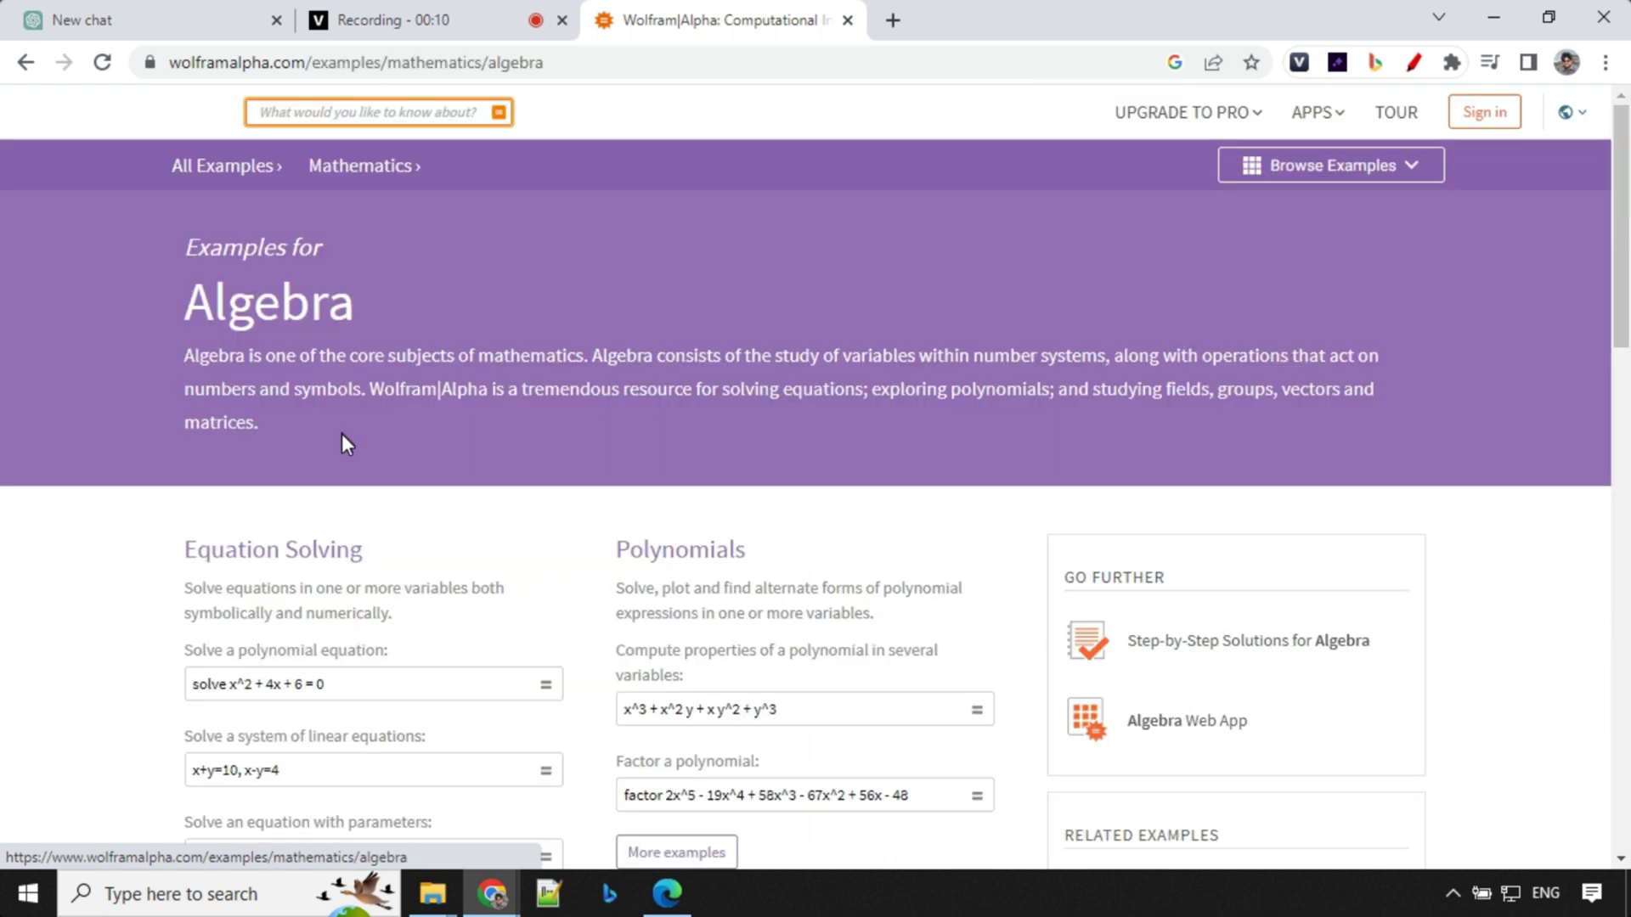
scroll(355, 459, "down", 3)
left_click(401, 455)
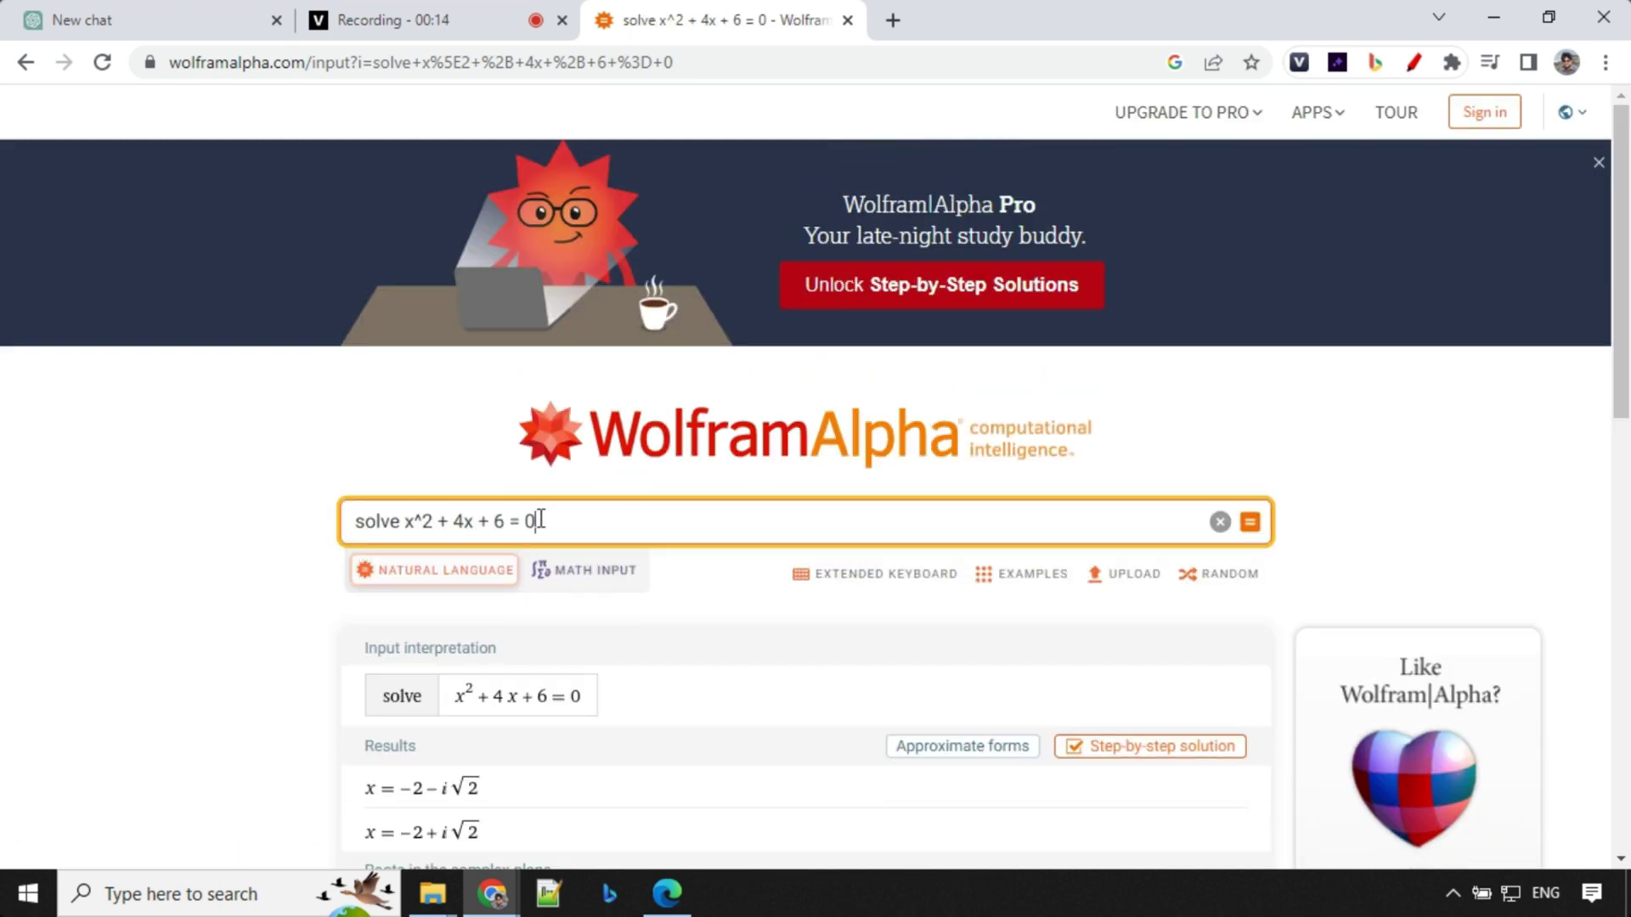
left_click(1249, 521)
scroll(671, 590, "down", 2)
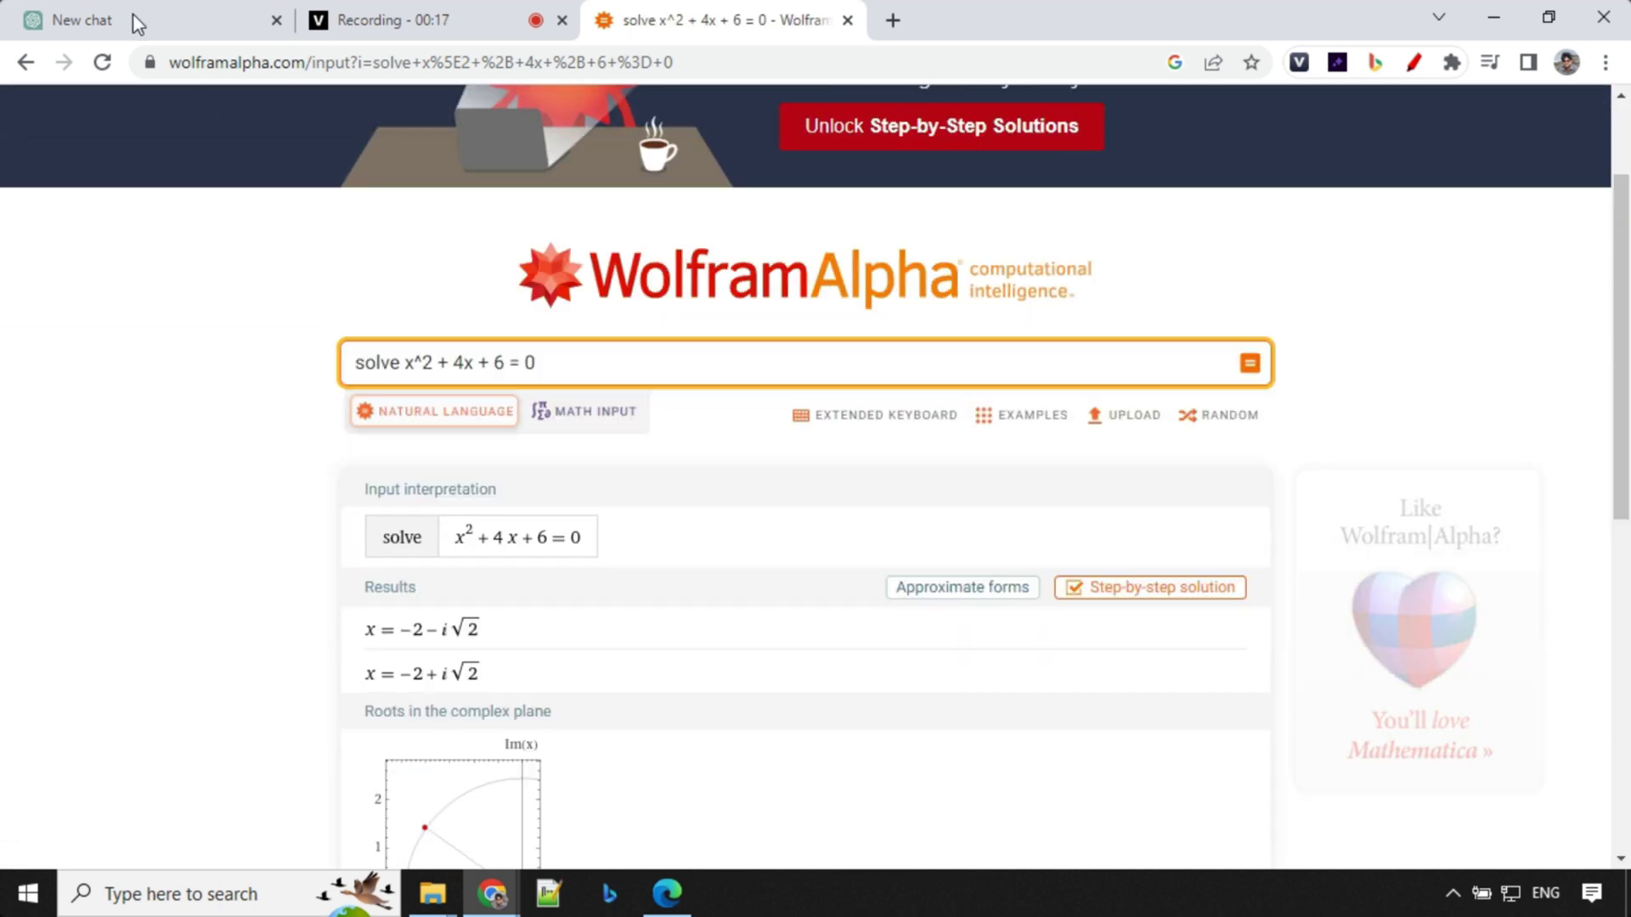
left_click(134, 18)
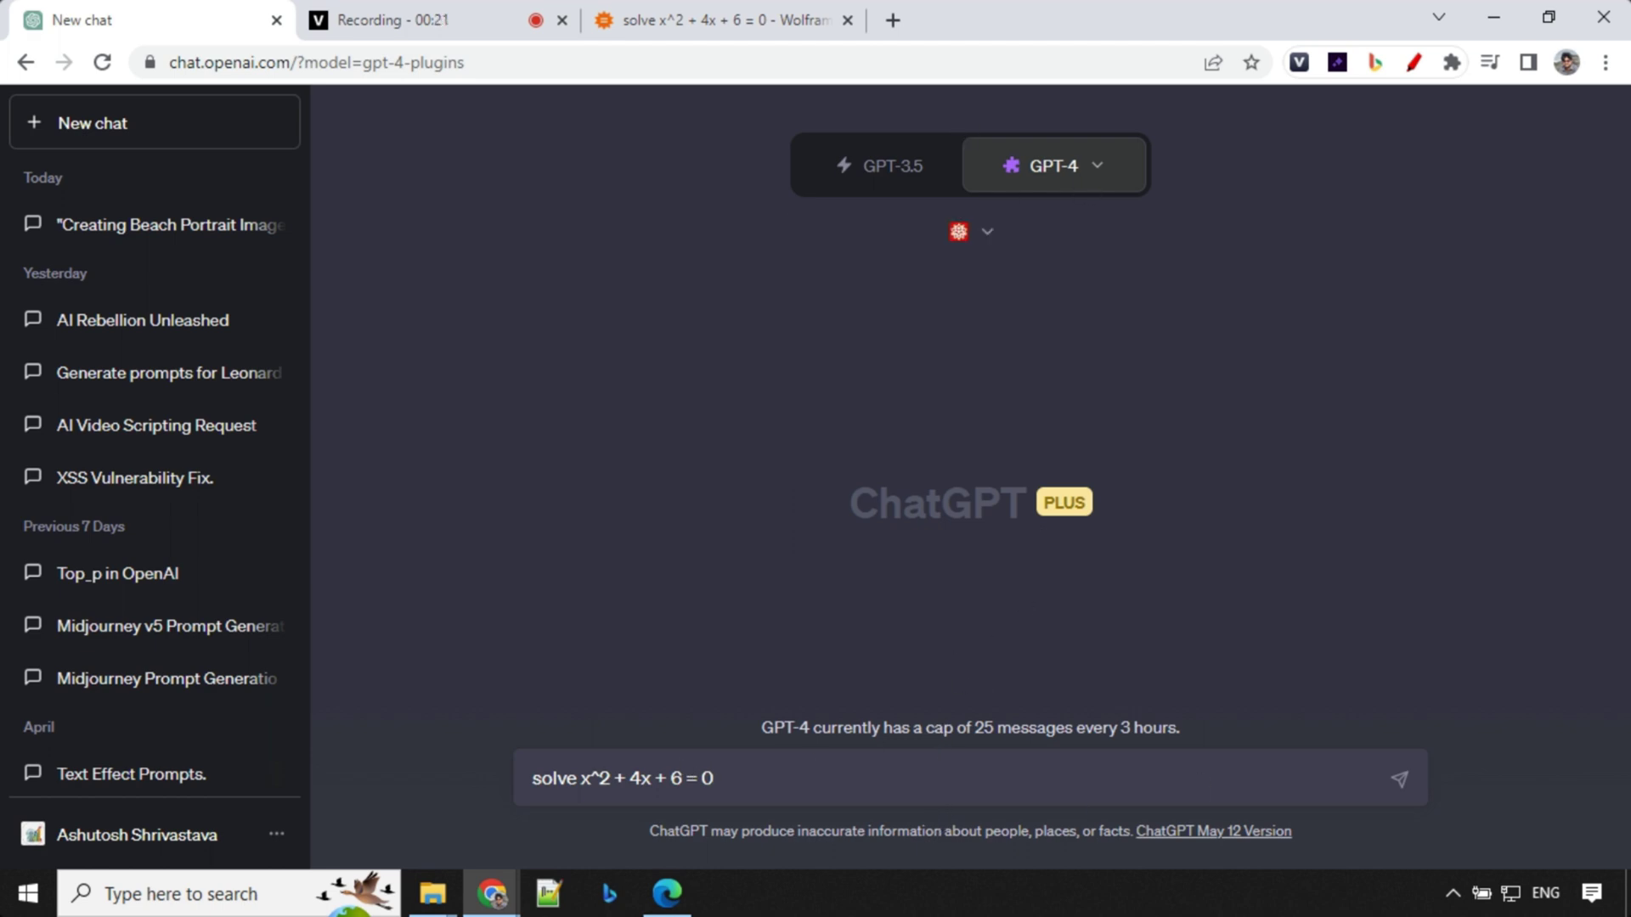
Send x^2 + 4x + 6 = 0 to ChatGPT and compare its −2 ± i√2 answer with Wolfram|Alpha's.
left_click(1398, 779)
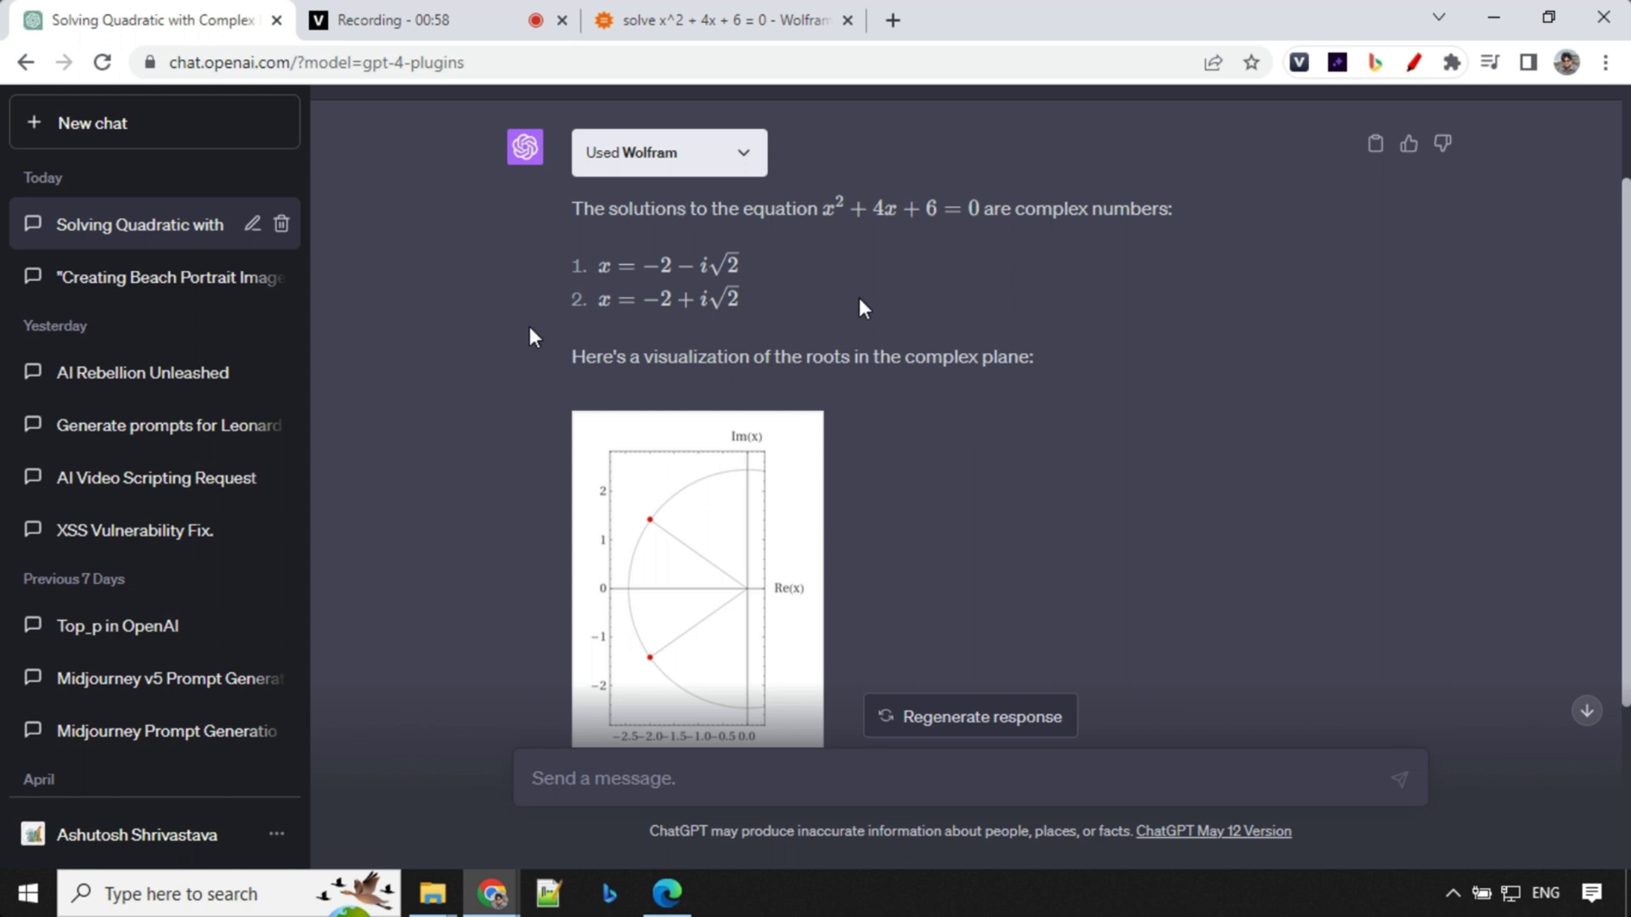
scroll(776, 342, "down", 2)
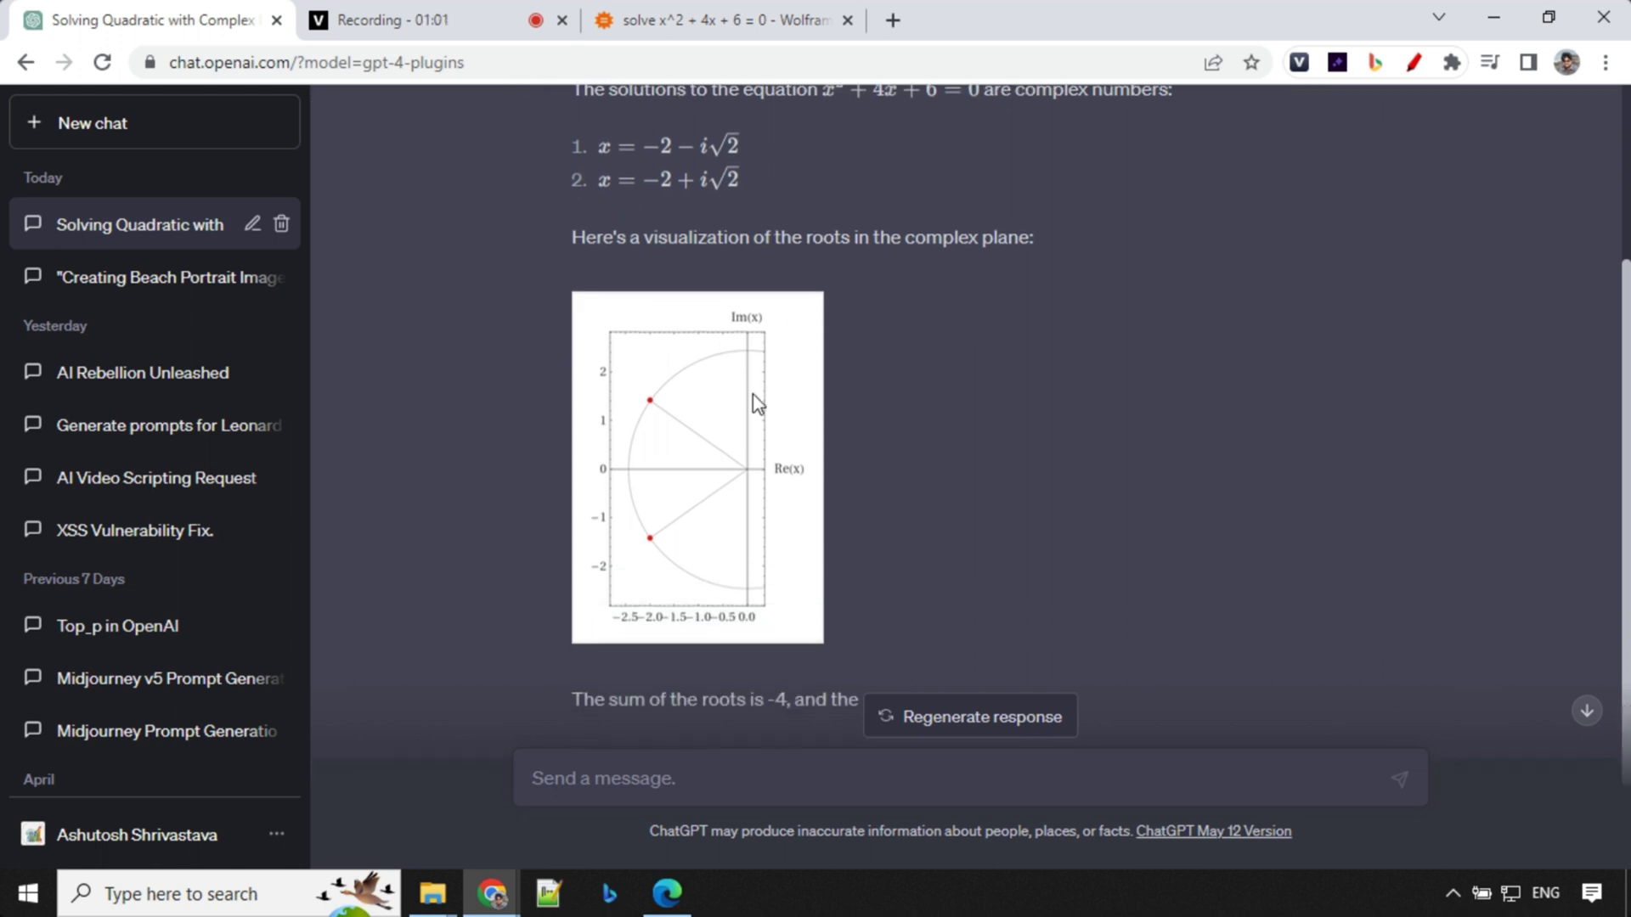
scroll(753, 546, "down", 2)
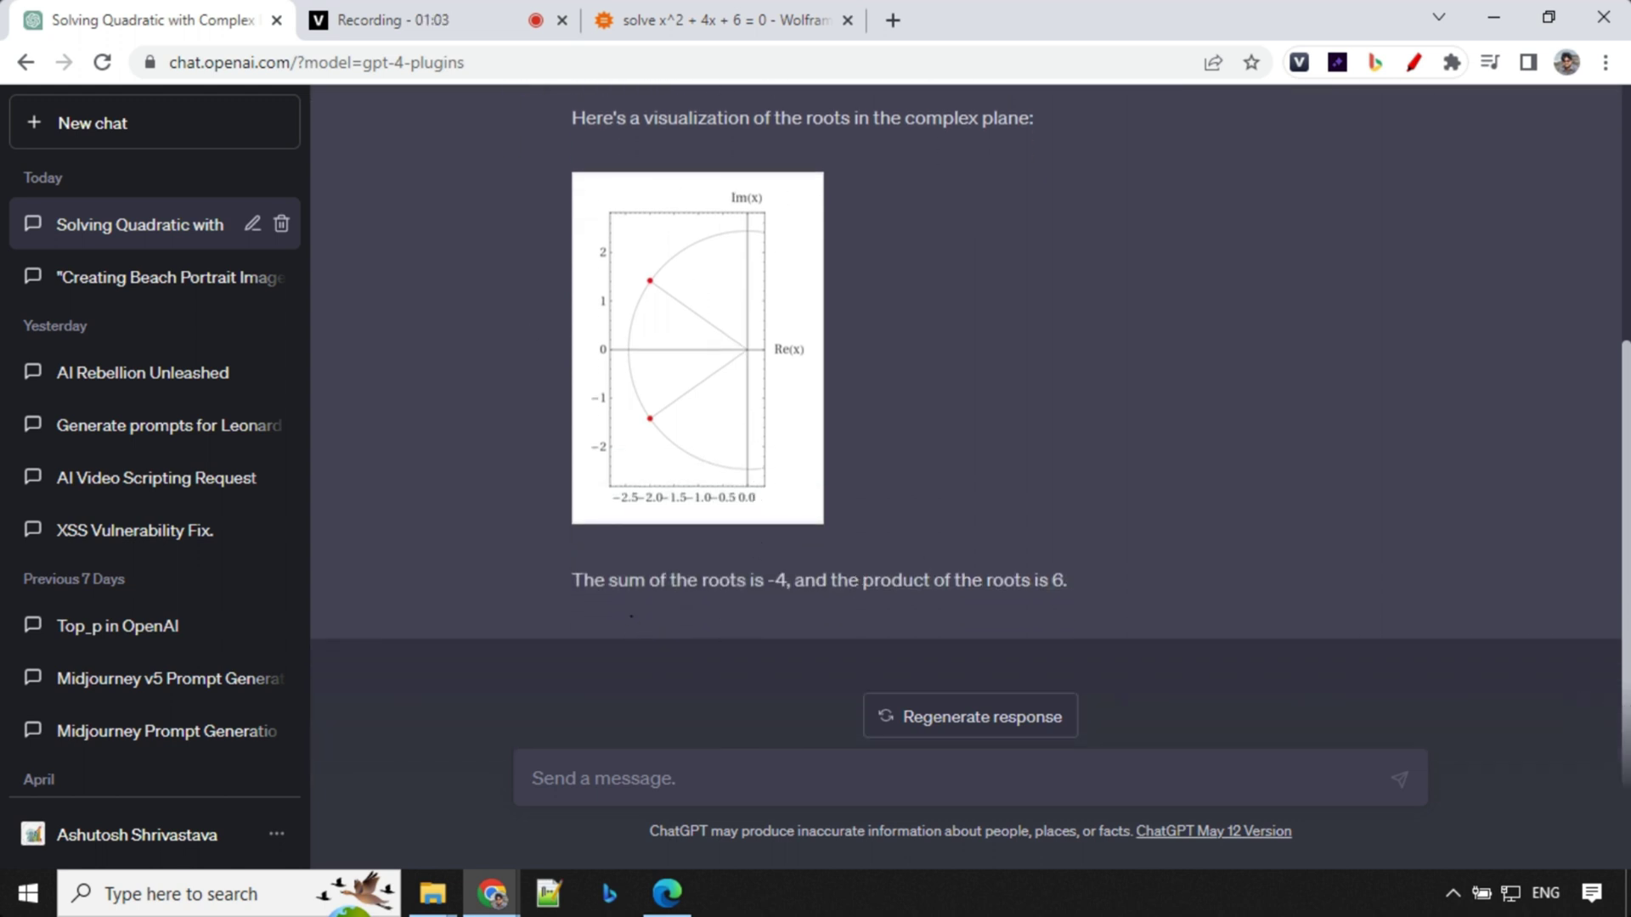
left_click(733, 33)
scroll(805, 357, "down", 3)
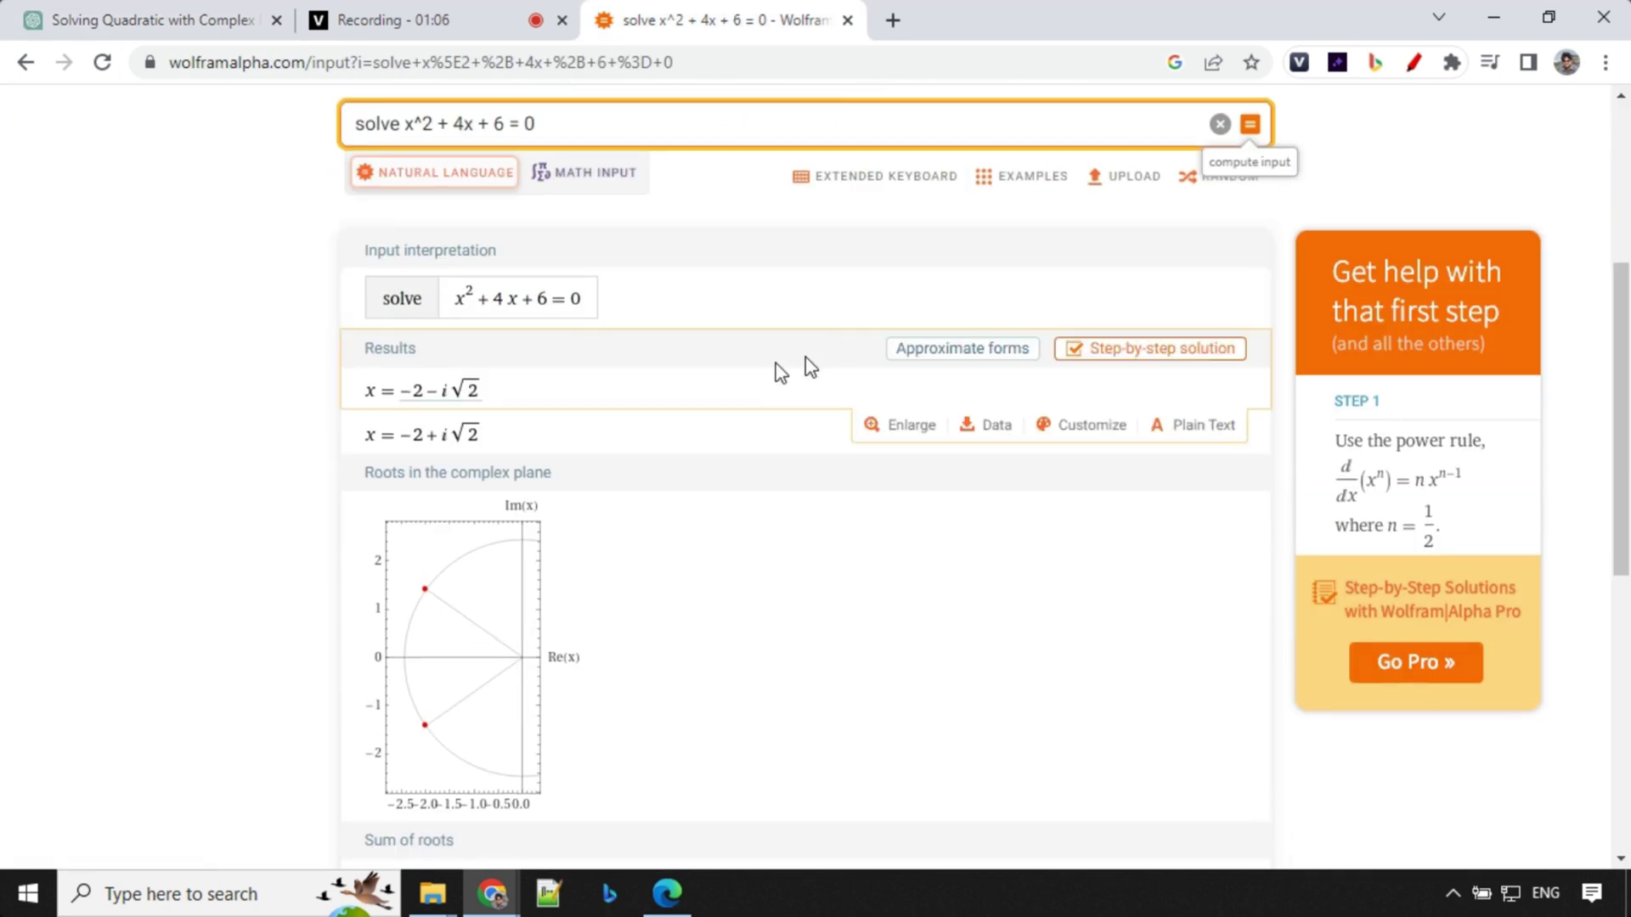
scroll(806, 356, "down", 2)
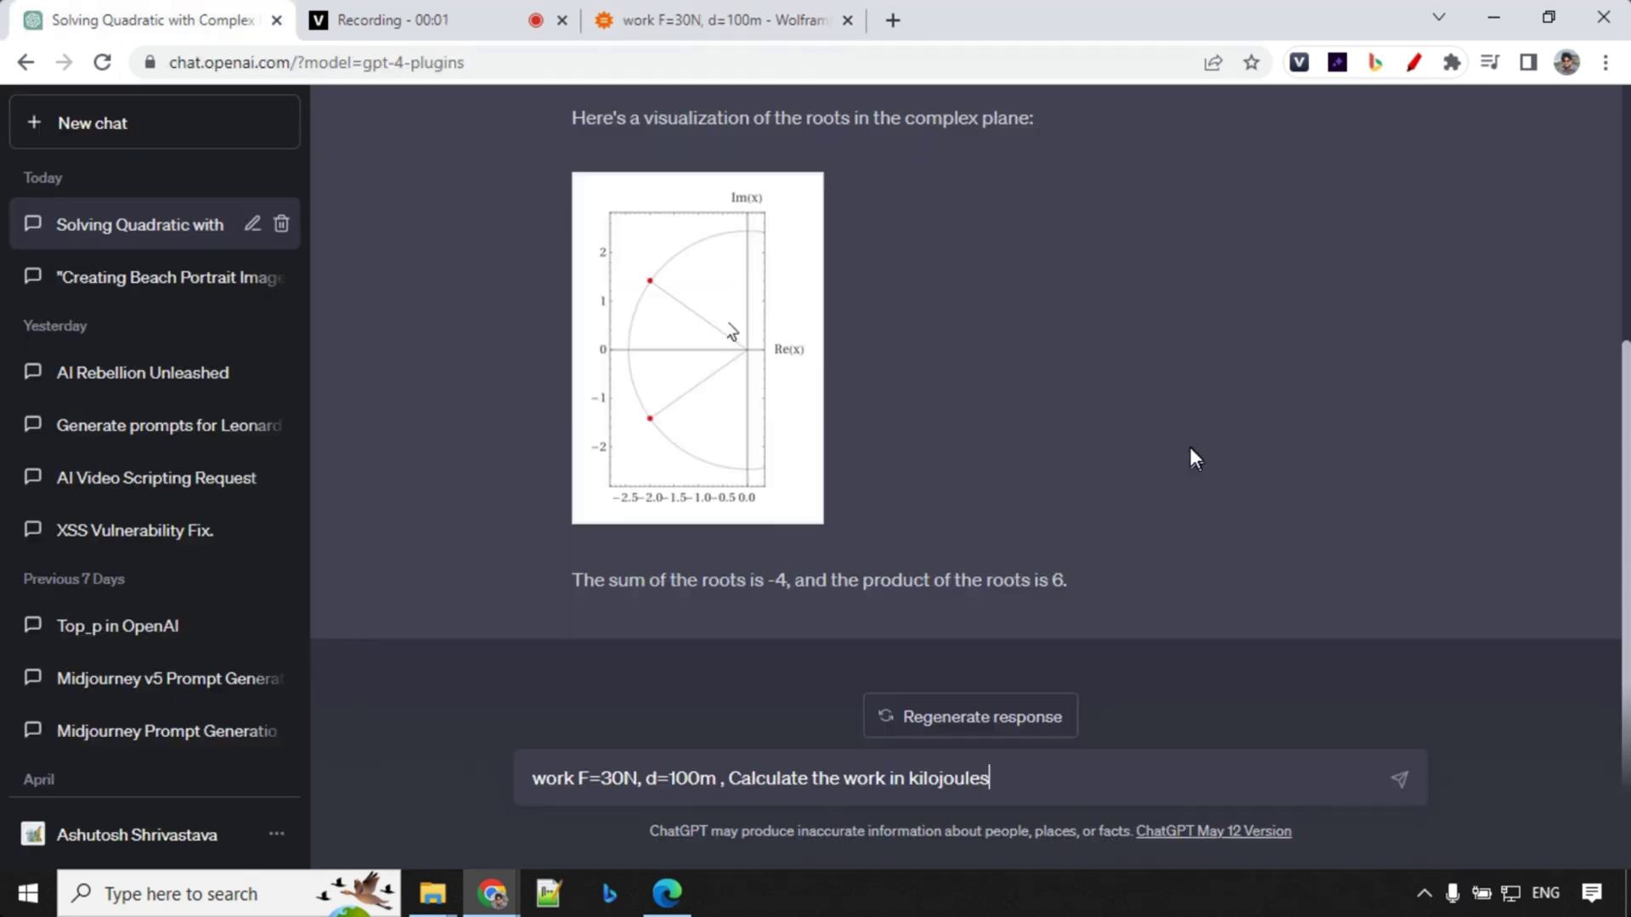
Finish the F=30N, d=100m work prompt and check Wolfram|Alpha's work result.
type("s")
scroll(1189, 447, "up", 3)
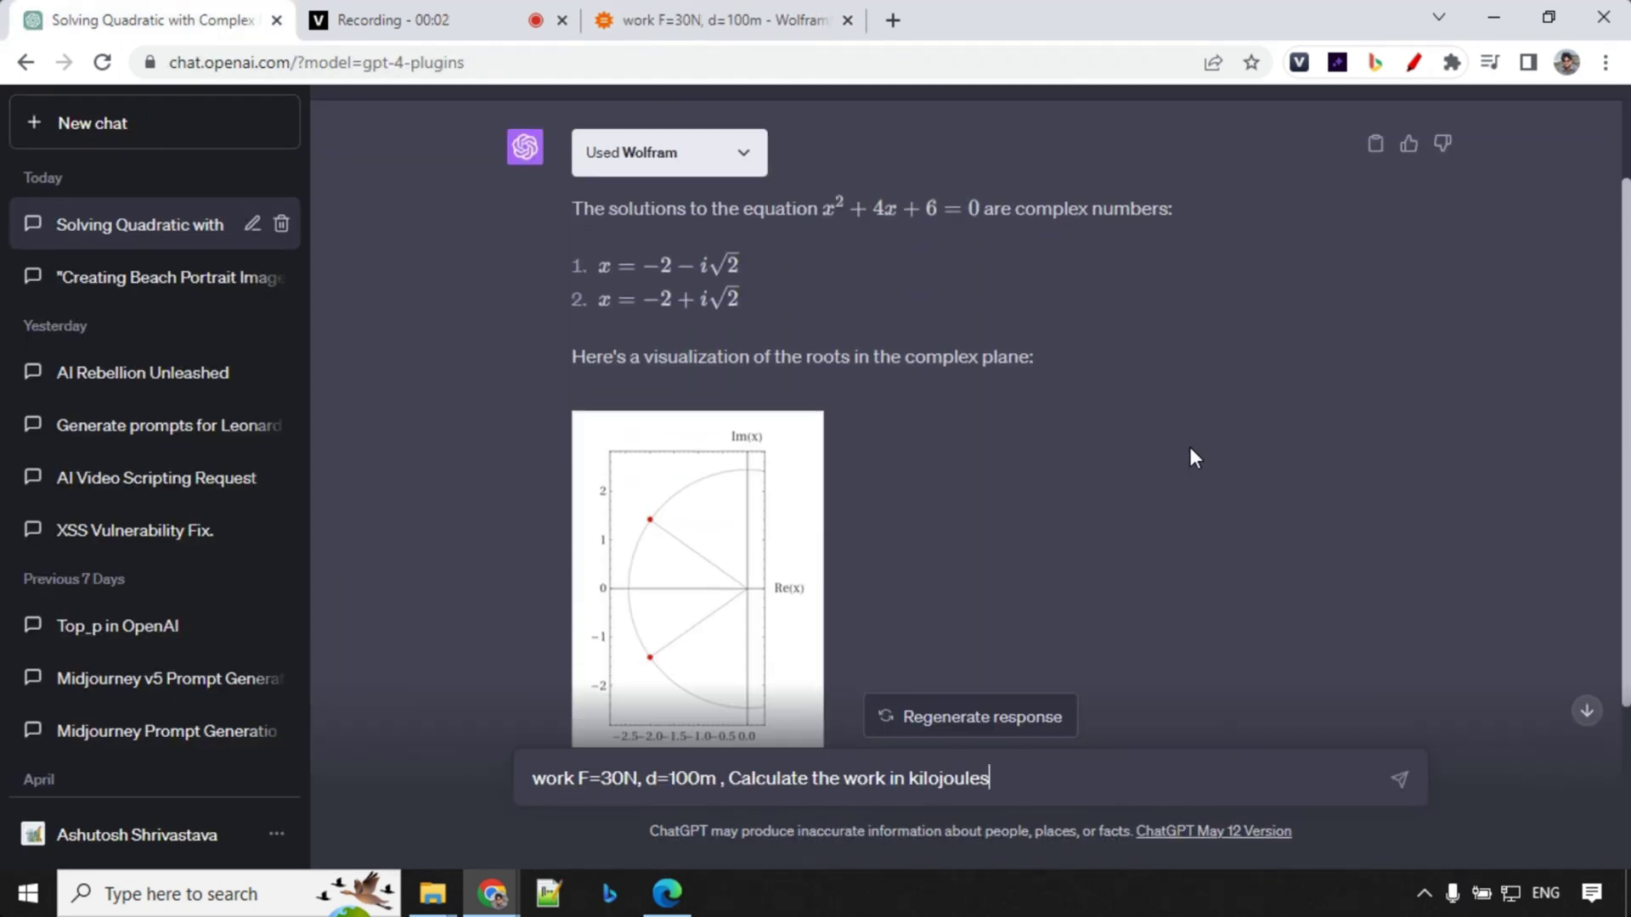
scroll(1189, 447, "up", 2)
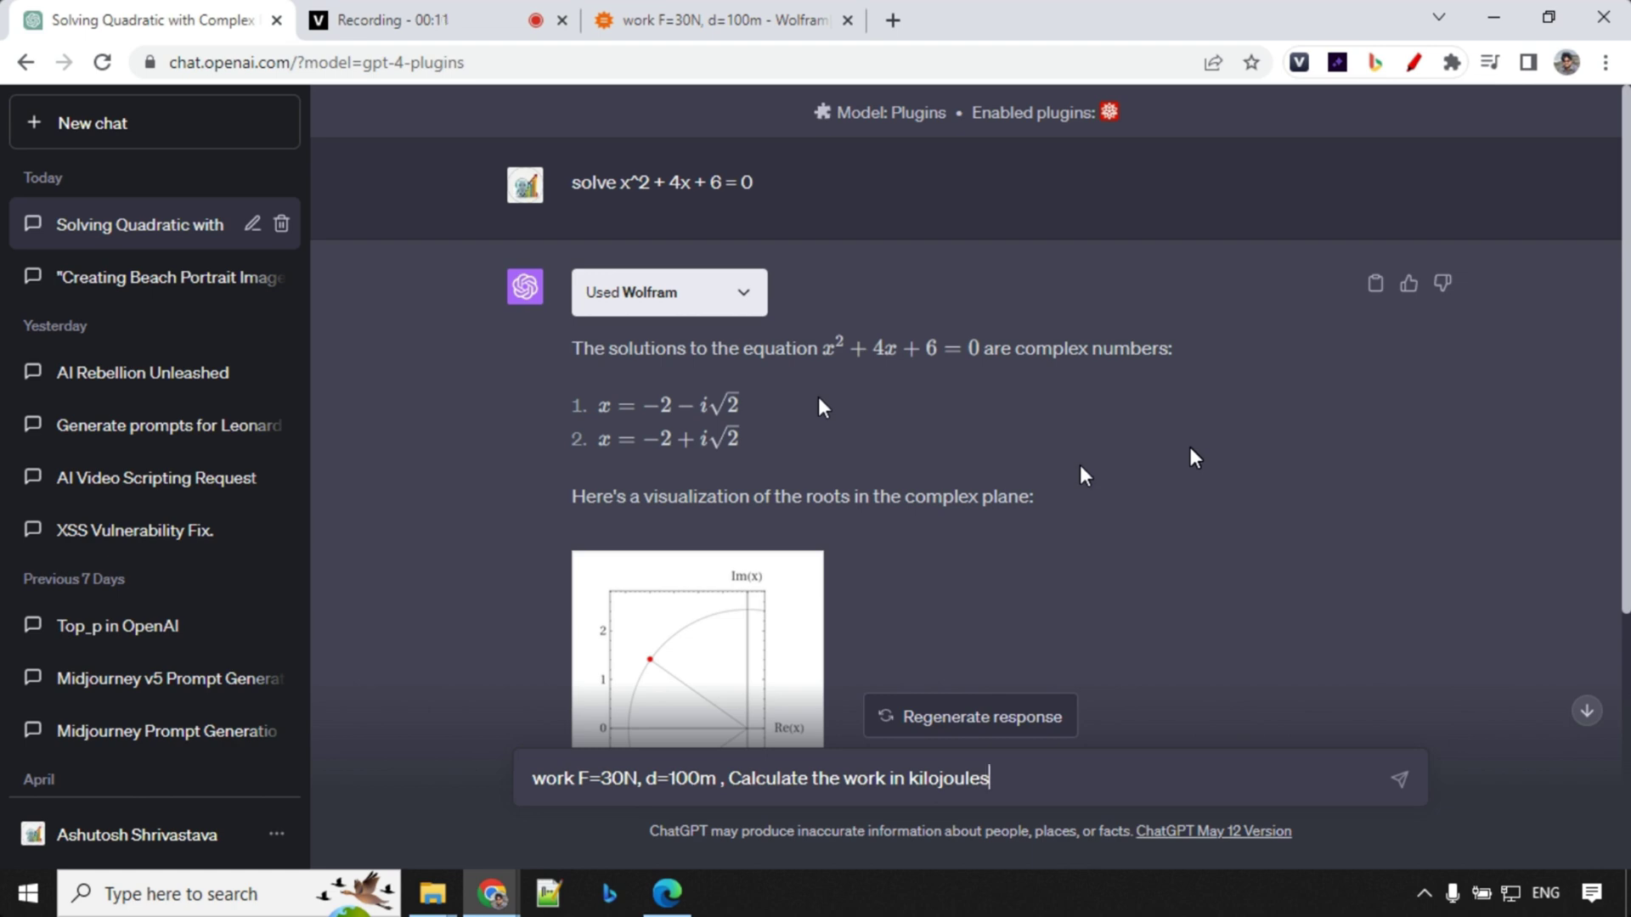
scroll(1081, 467, "down", 3)
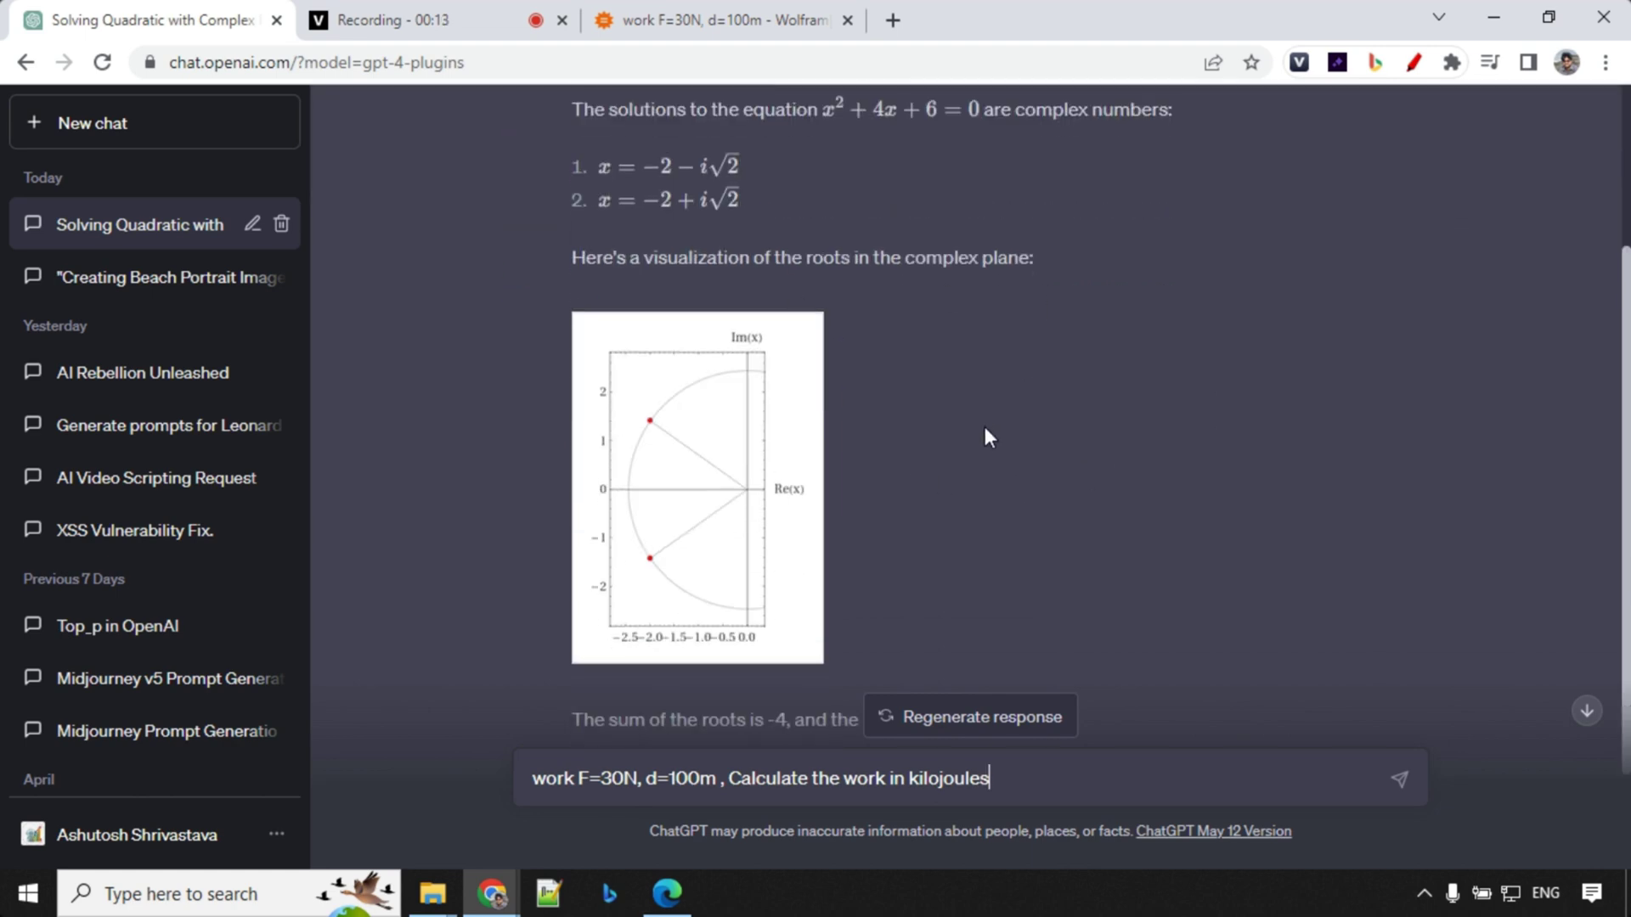
scroll(985, 428, "down", 2)
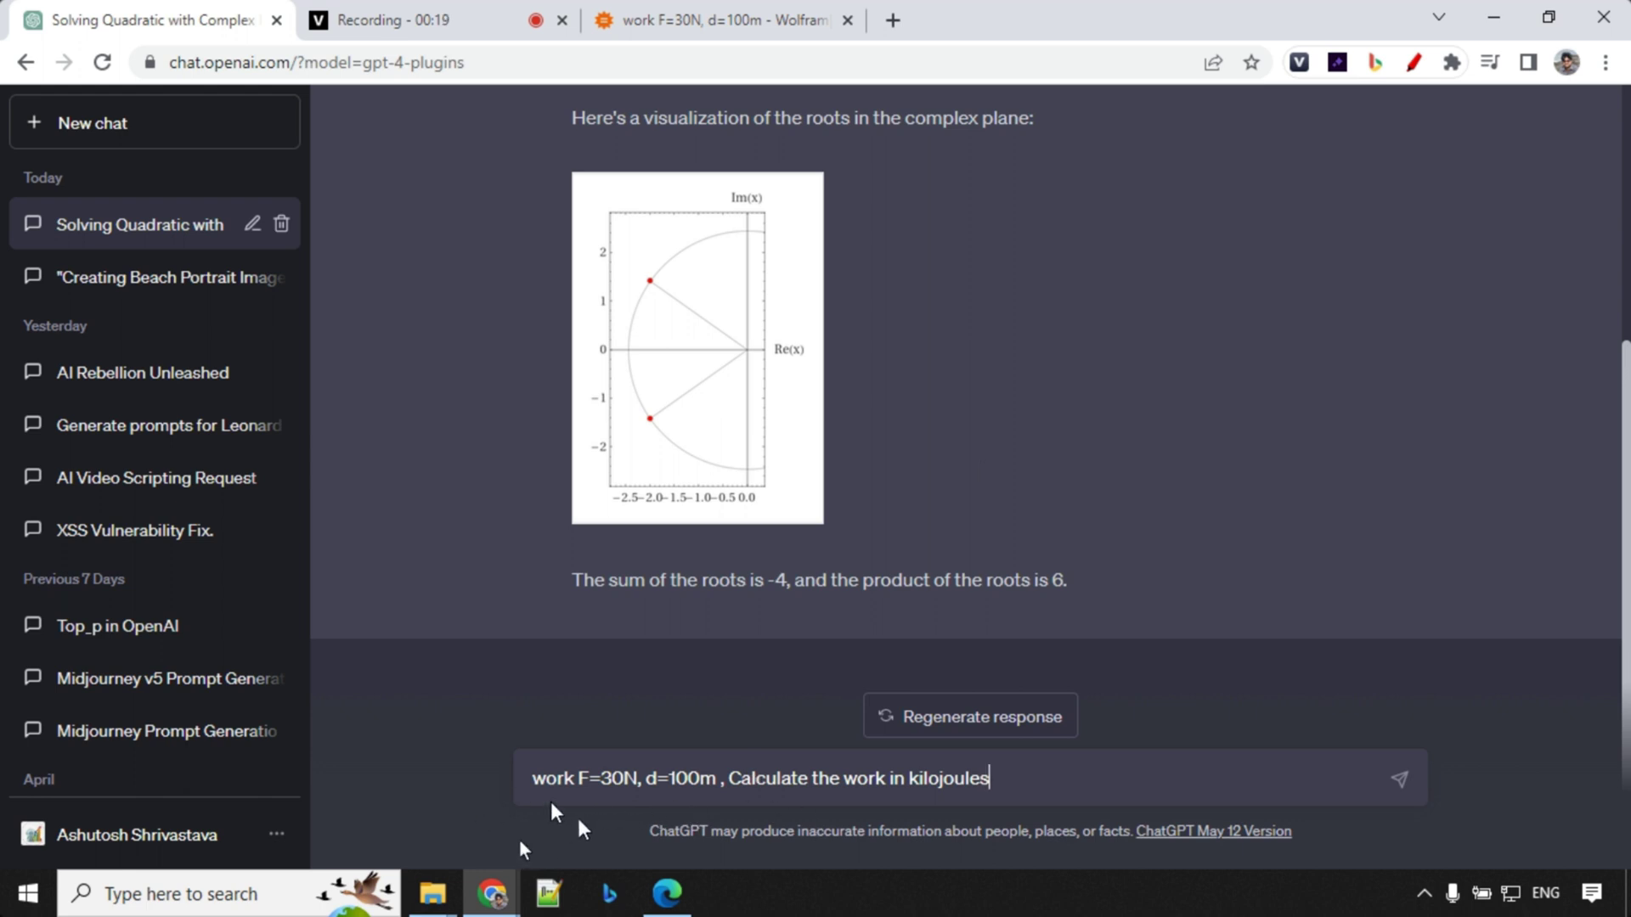
left_click(576, 780)
left_click(680, 17)
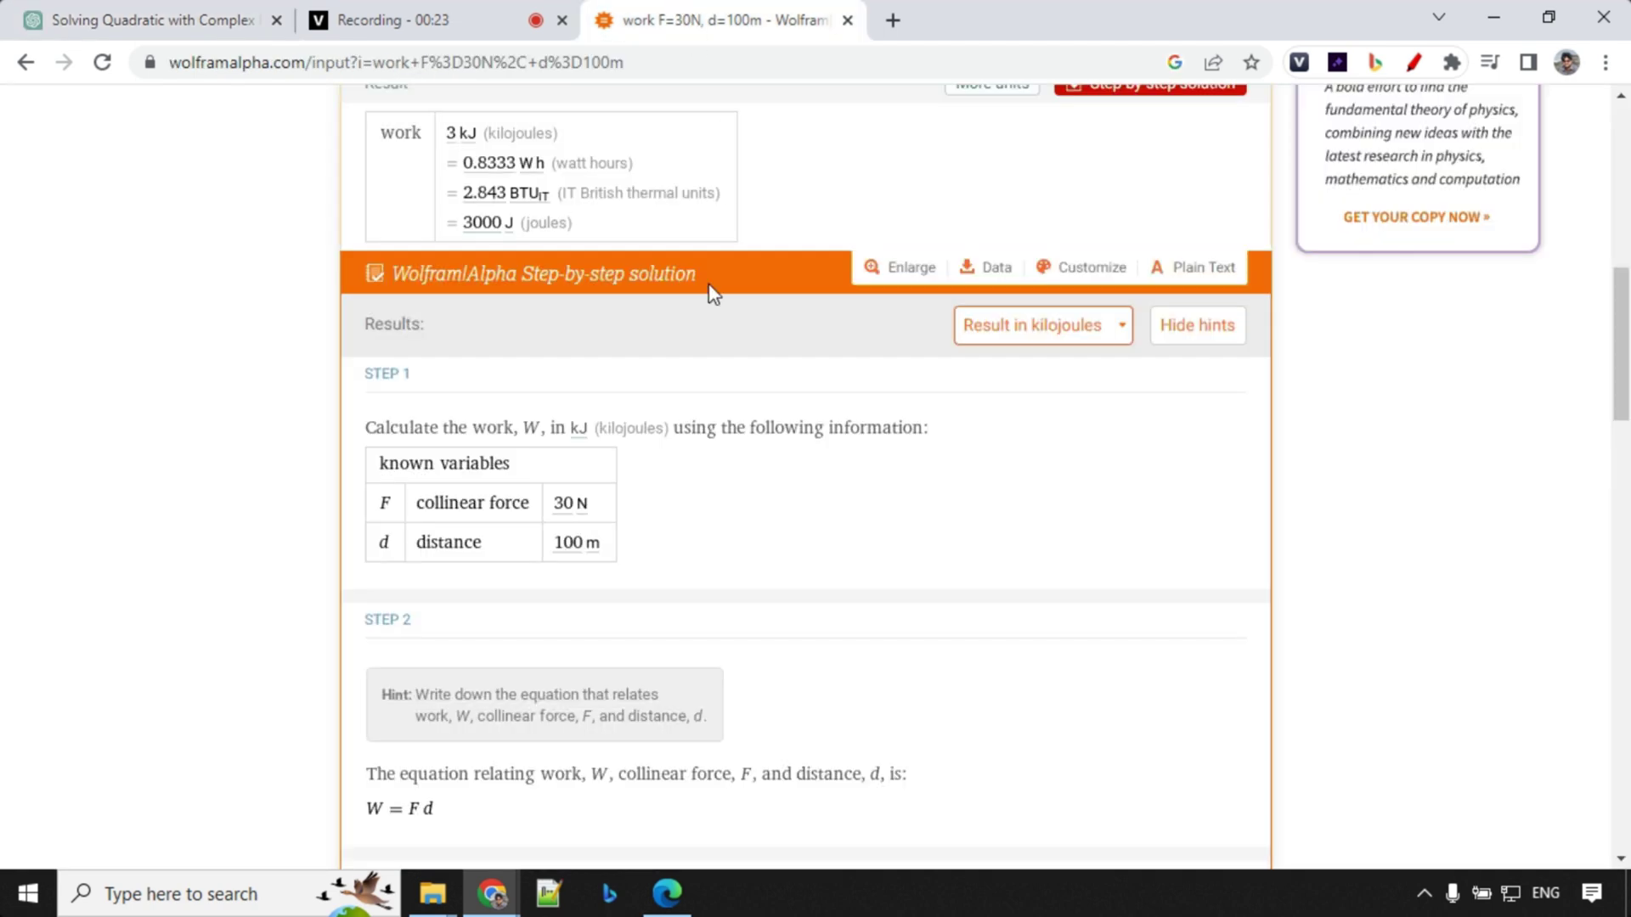
scroll(576, 445, "up", 5)
left_click(107, 12)
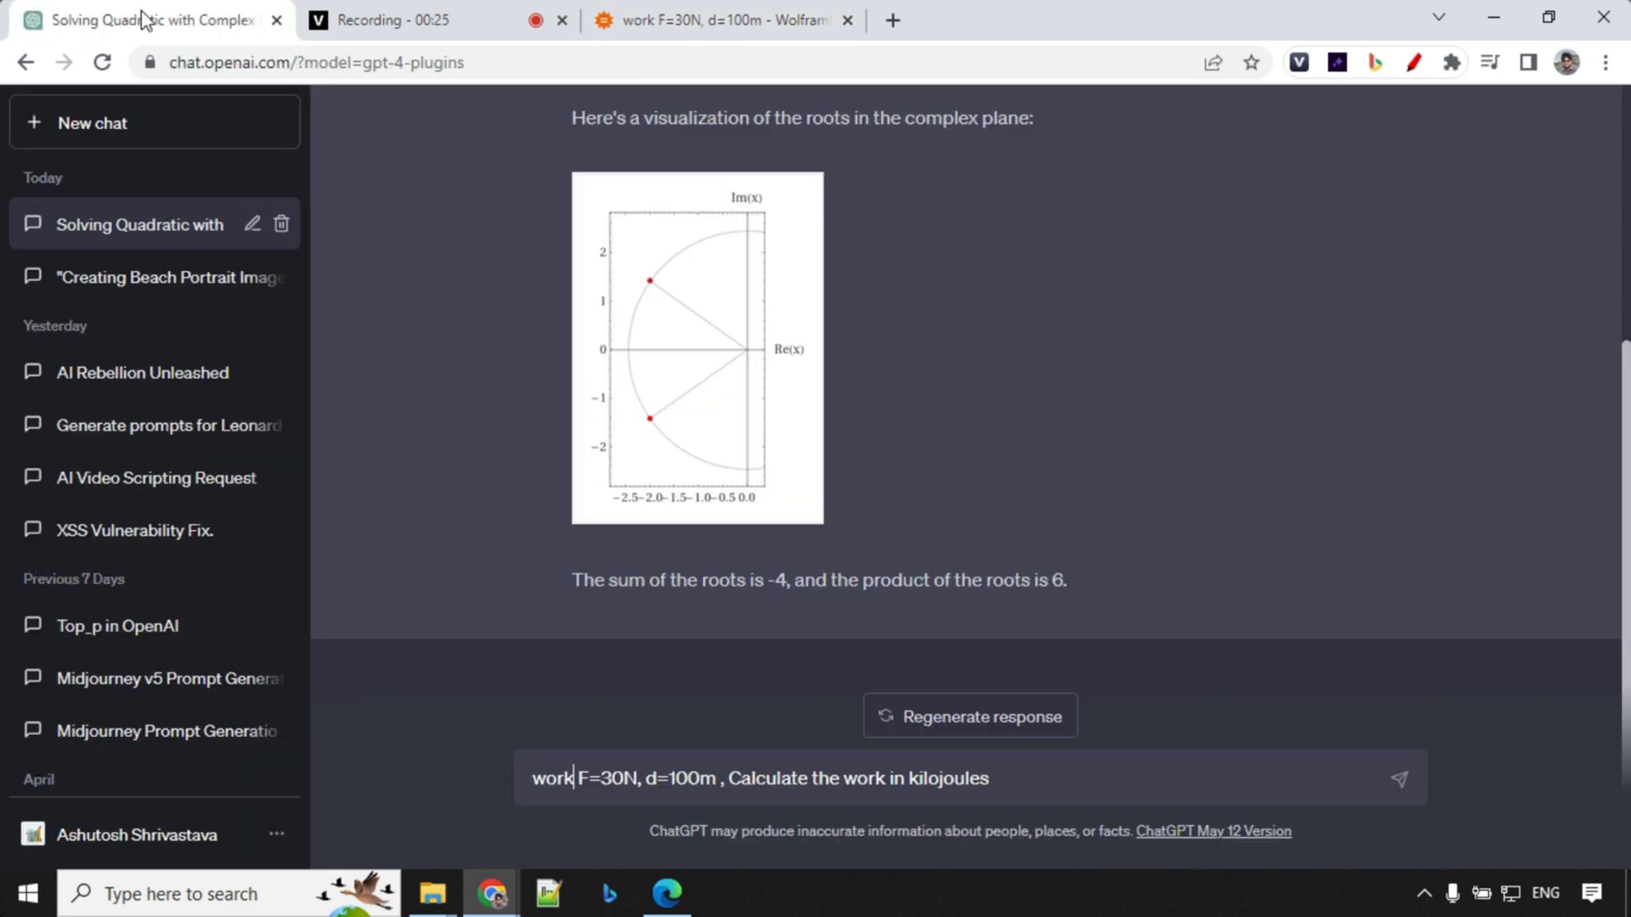
Append ', provide me step by step details' to the work prompt and send it.
left_click(1053, 785)
type(", prv")
key("BackSpace")
type("ovide me step")
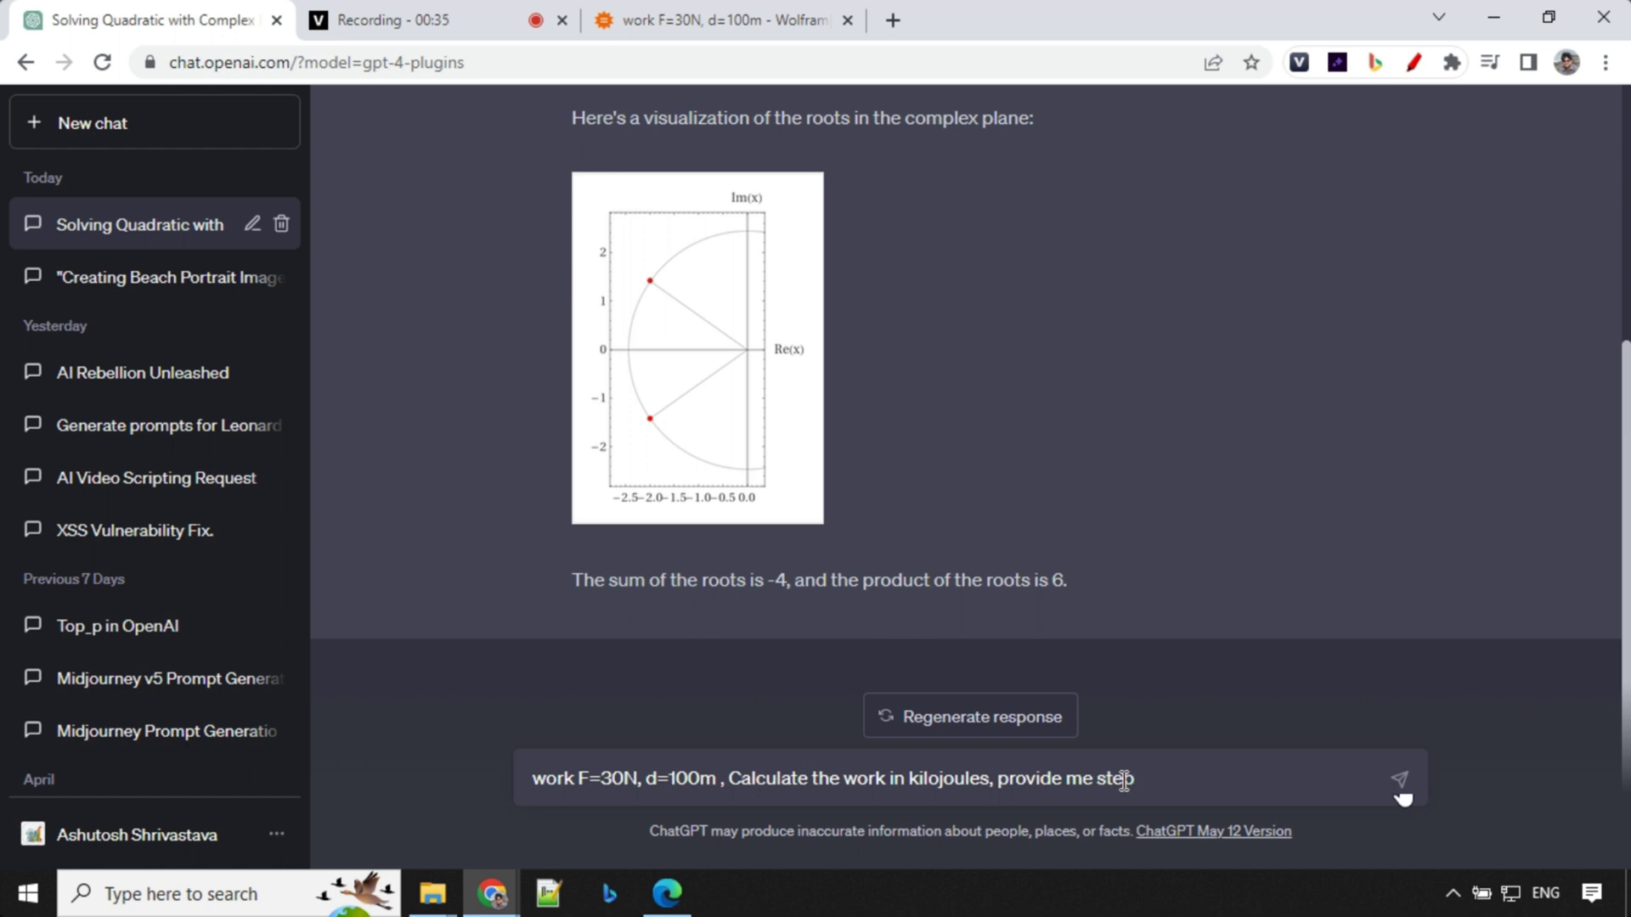
type(" by step details")
left_click(1400, 782)
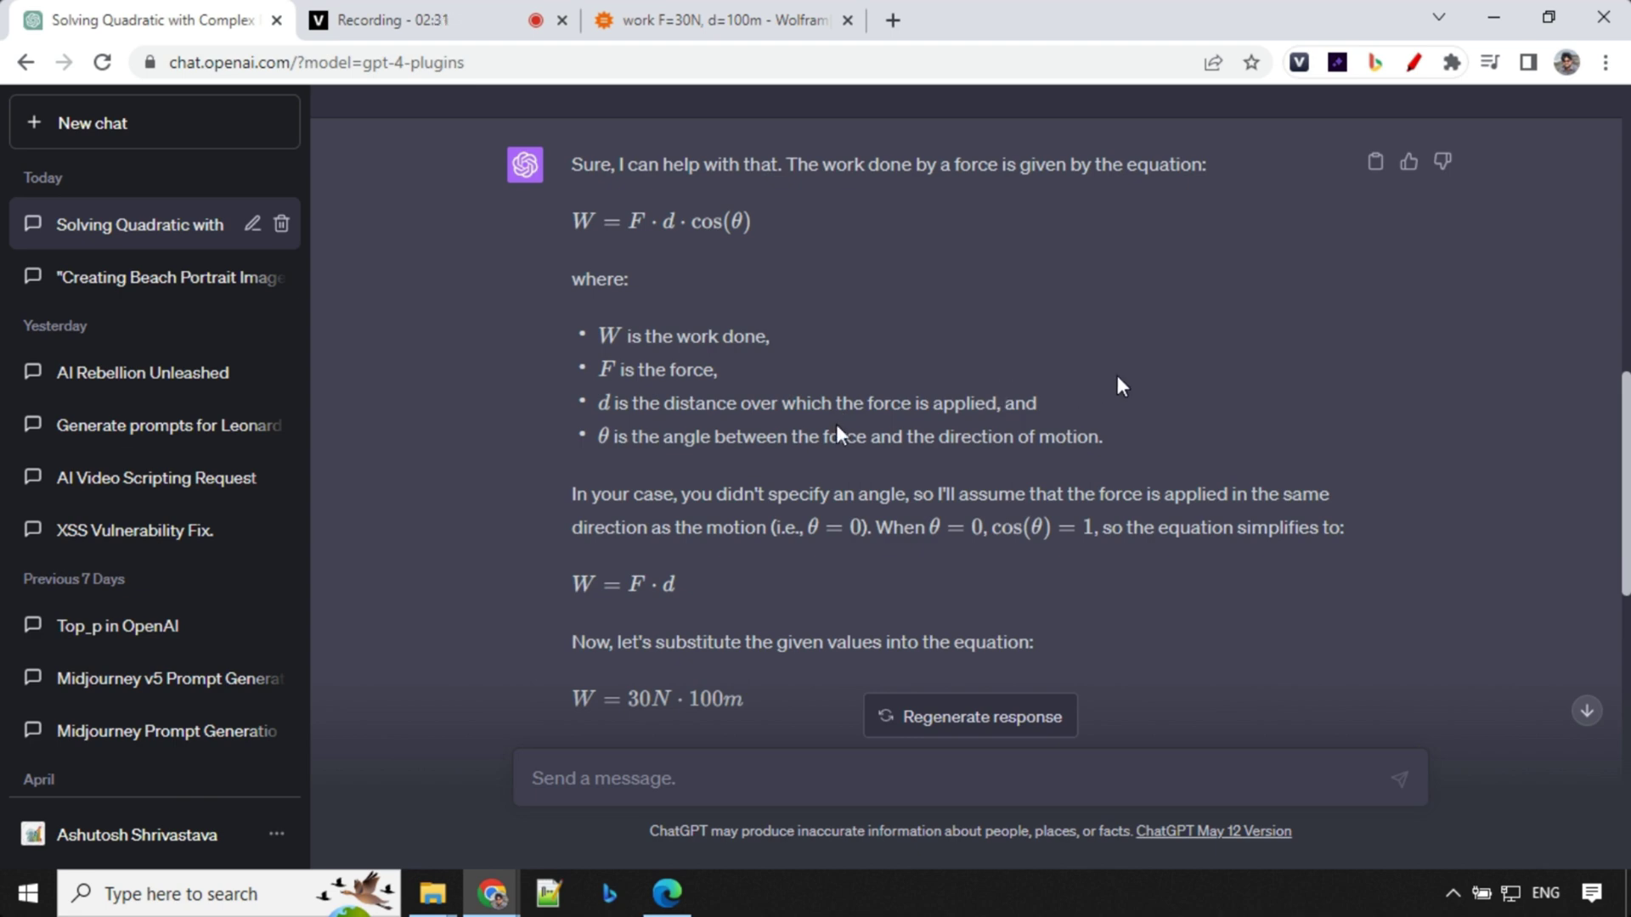
Scroll through ChatGPT's answer and highlight the 3 kilojoules (kJ) result.
scroll(1312, 270, "up", 3)
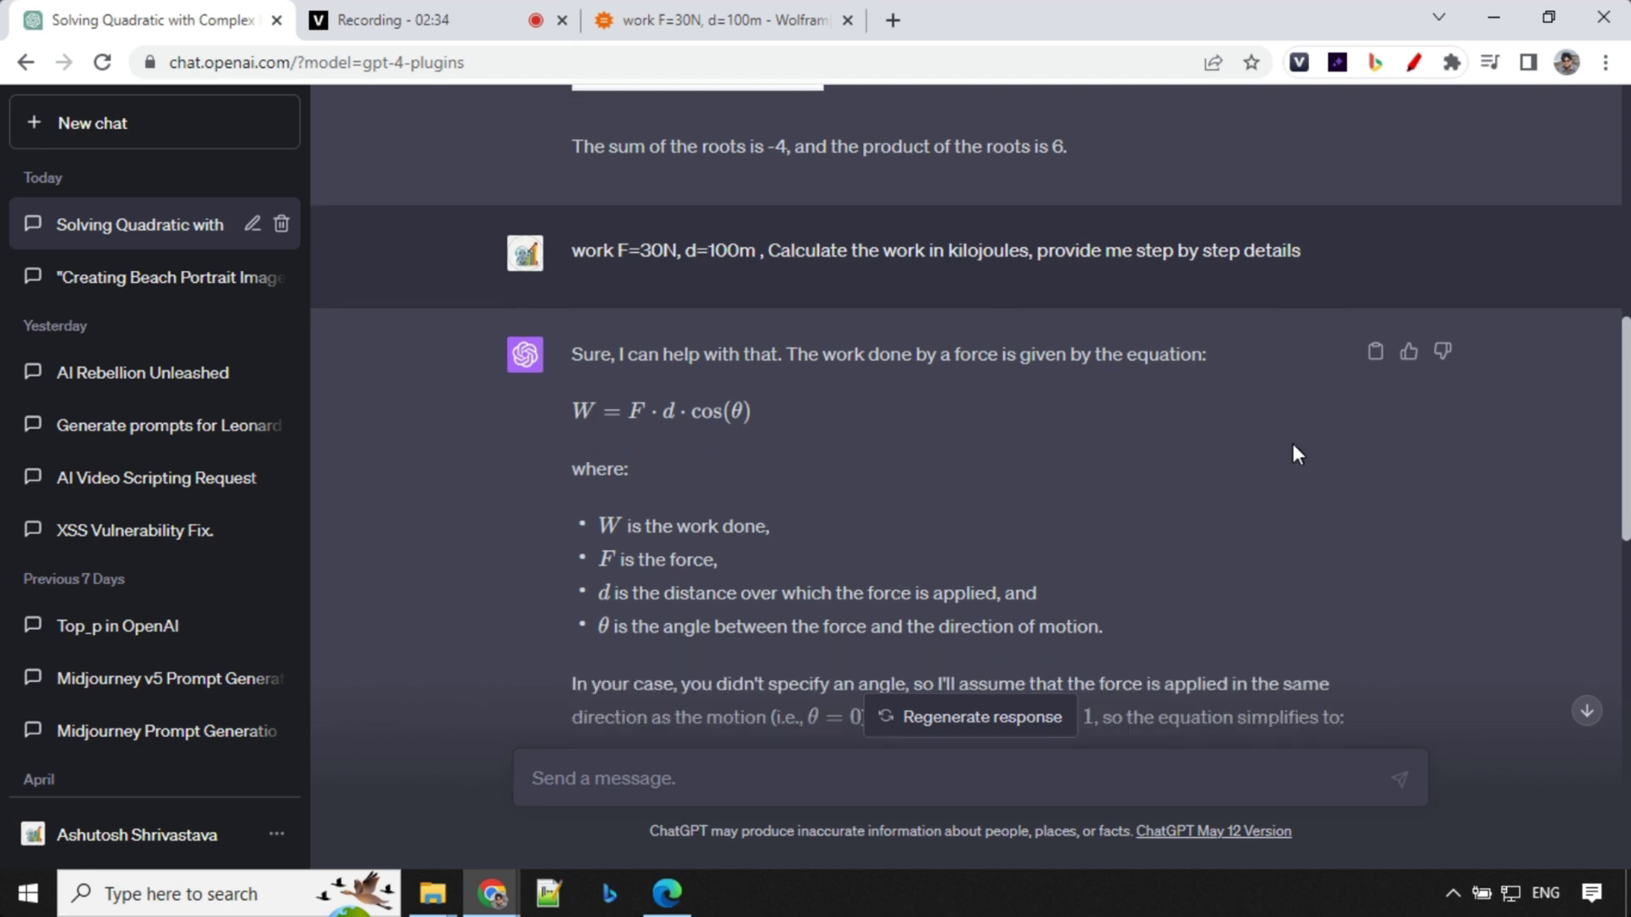
scroll(1292, 444, "down", 3)
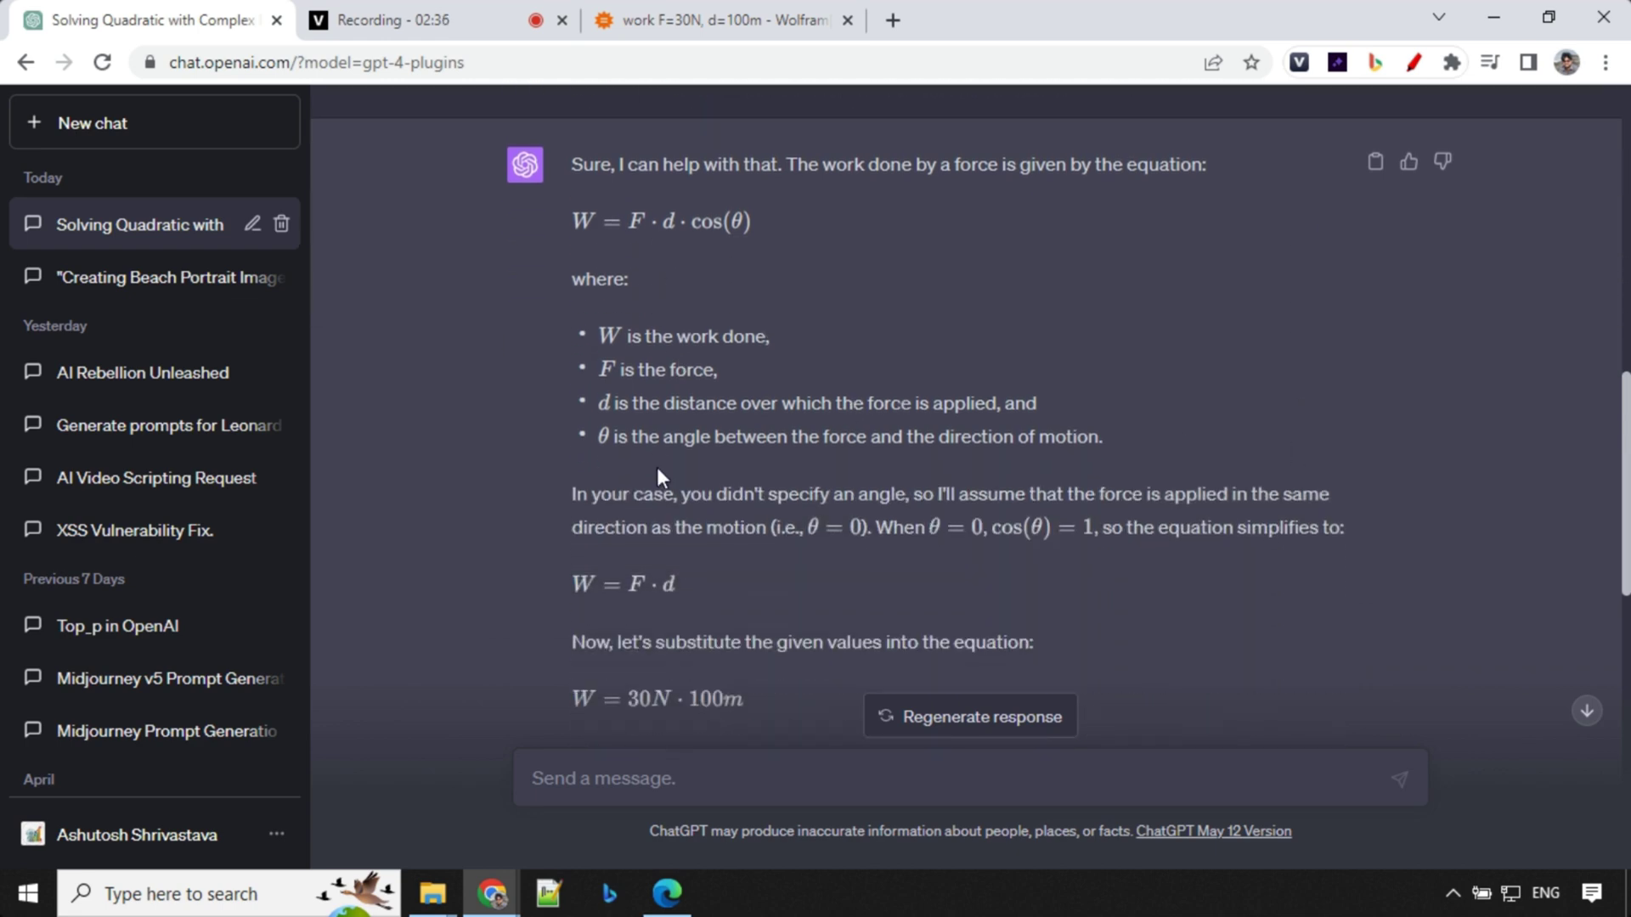
scroll(692, 471, "down", 2)
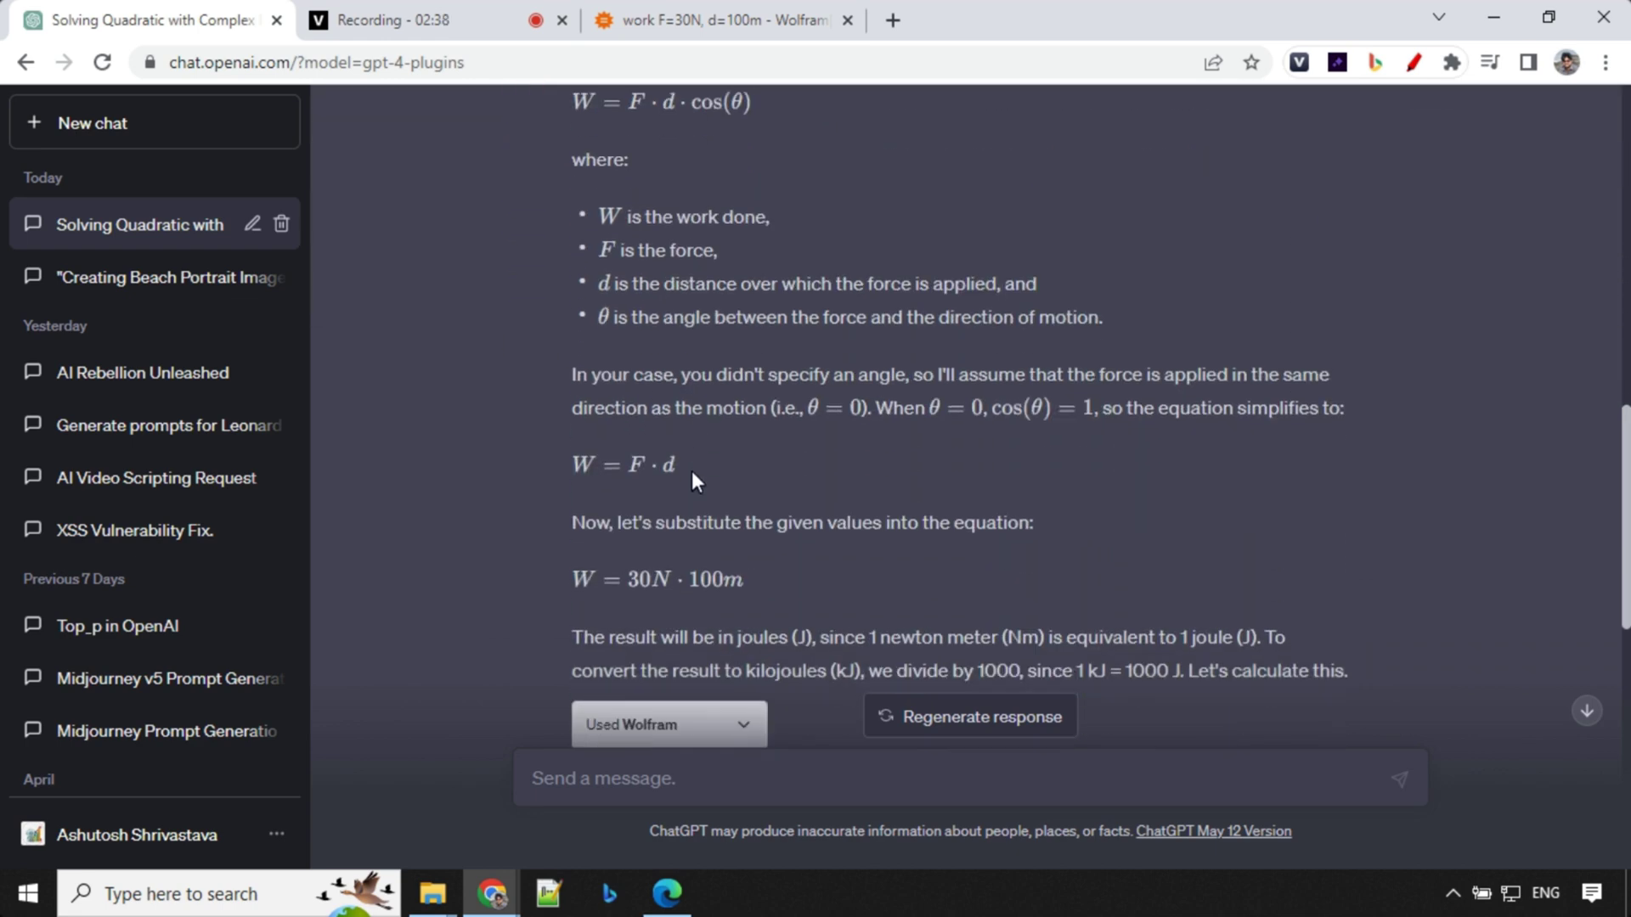
scroll(1003, 541, "down", 4)
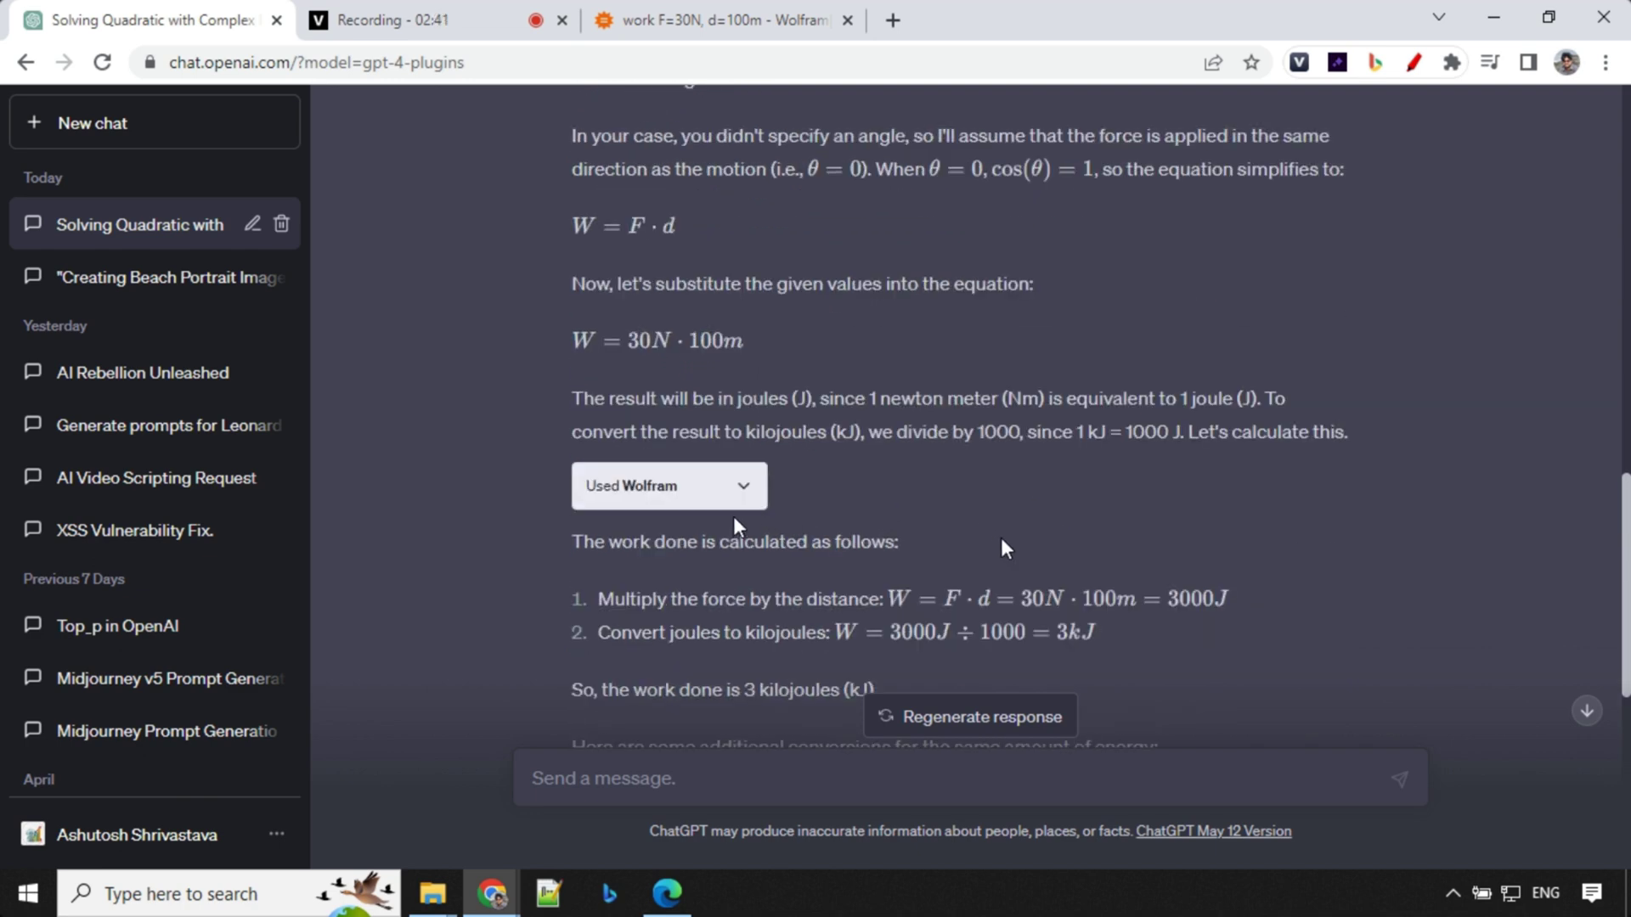
scroll(733, 510, "down", 4)
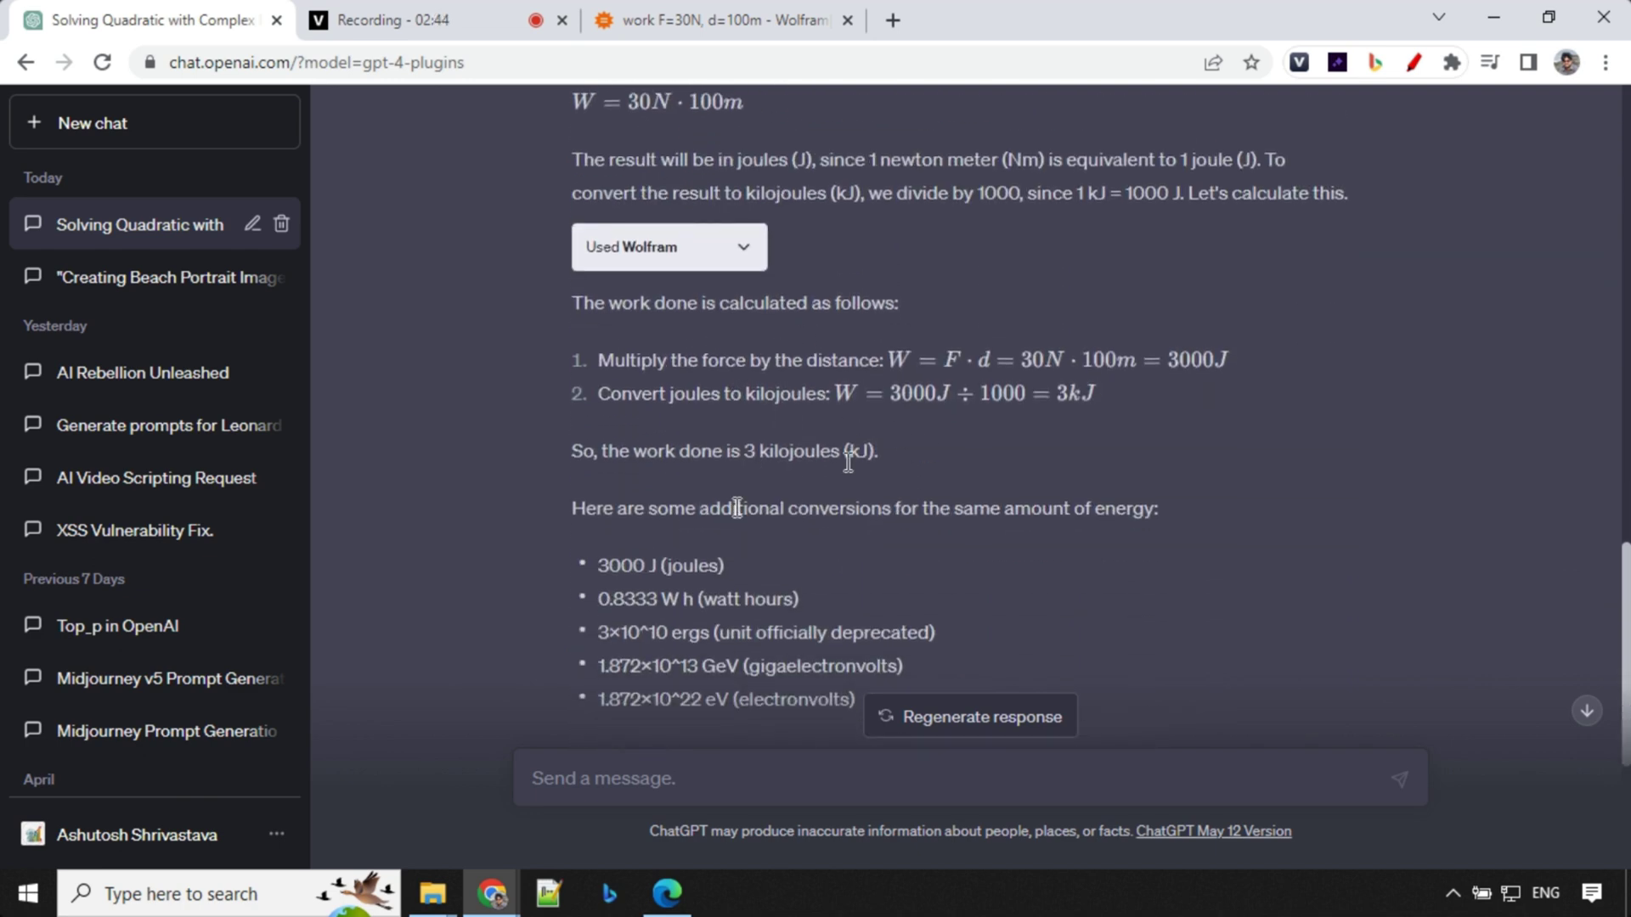
scroll(736, 508, "down", 4)
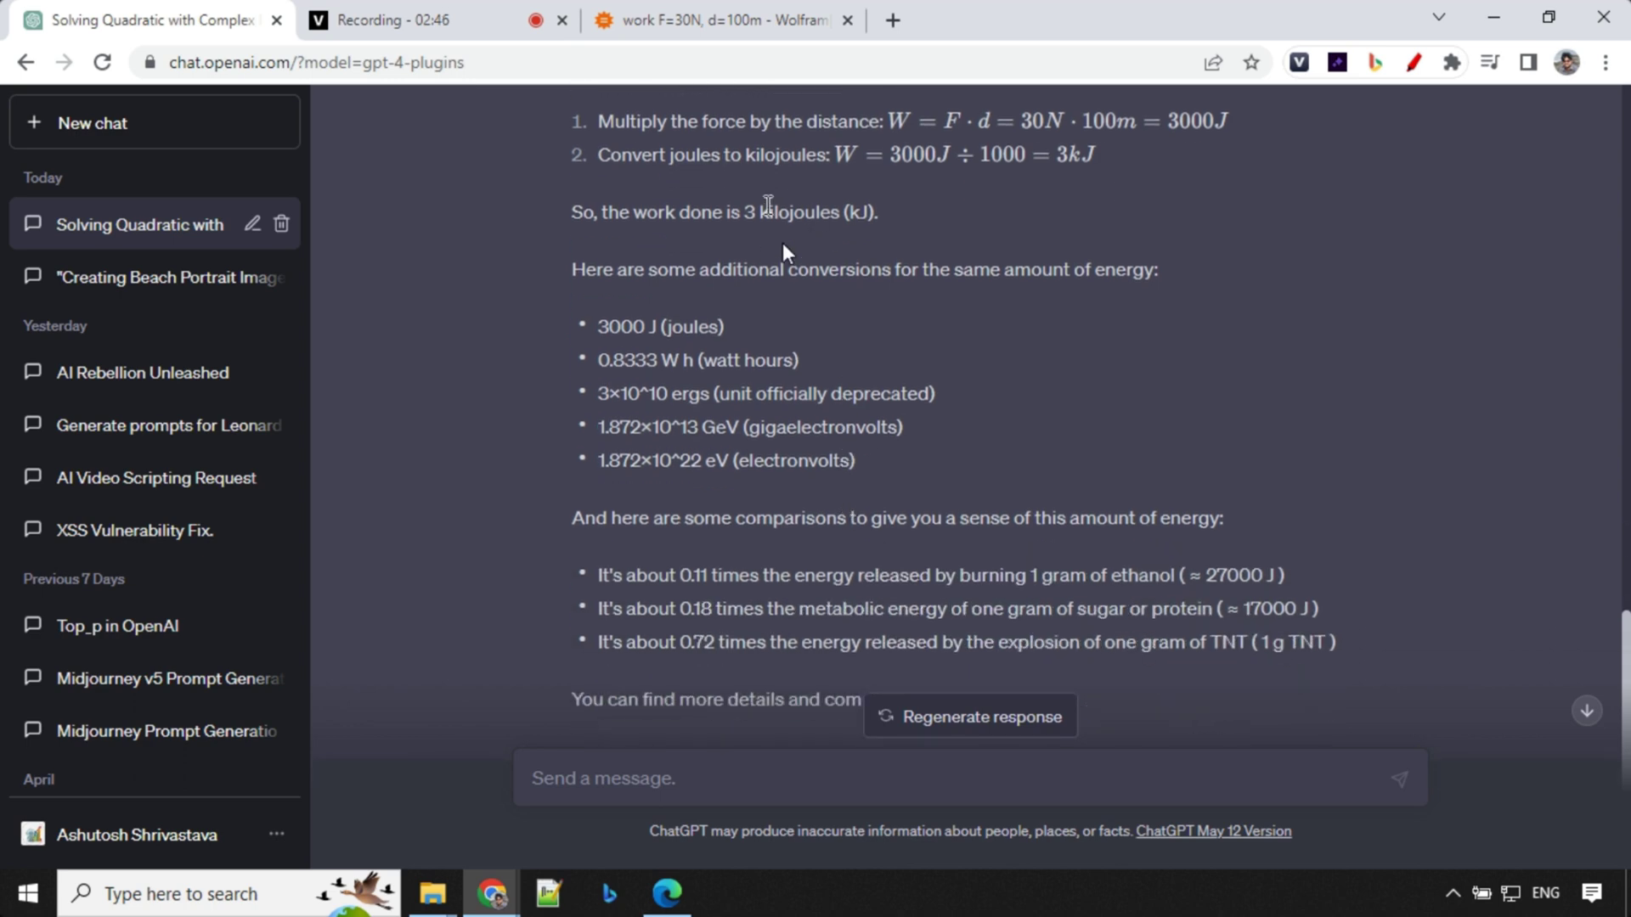
left_click_drag(744, 212, 876, 213)
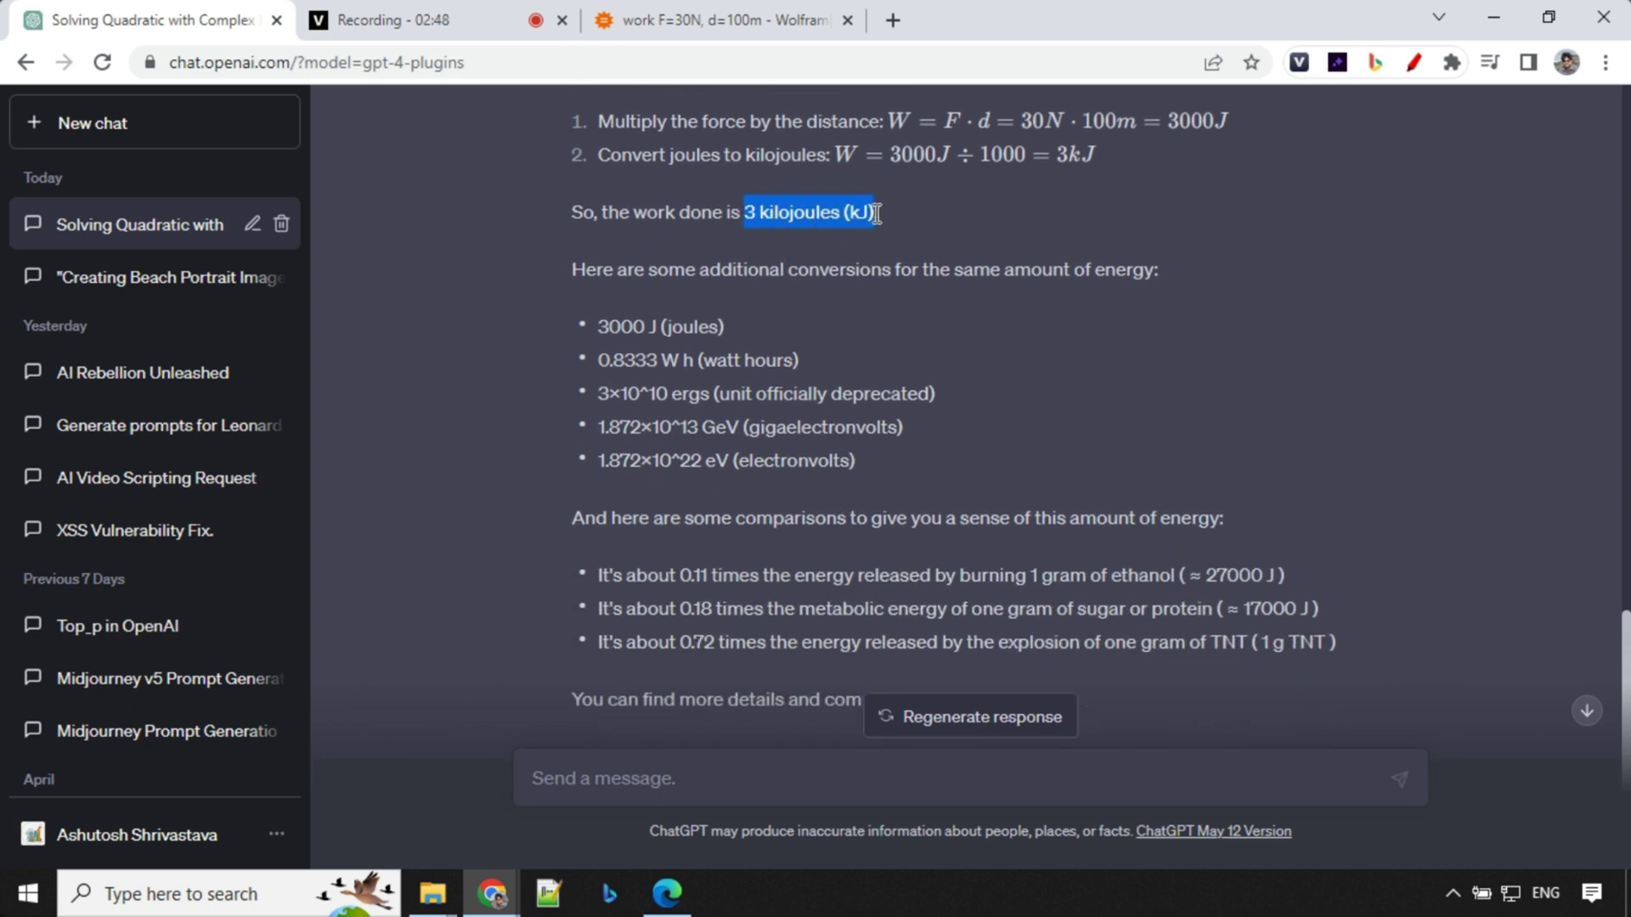
Highlight the calculation steps and the energy conversions and comparisons.
scroll(675, 269, "up", 2)
left_click_drag(562, 246, 1115, 273)
left_click(1224, 366)
scroll(1190, 374, "down", 3)
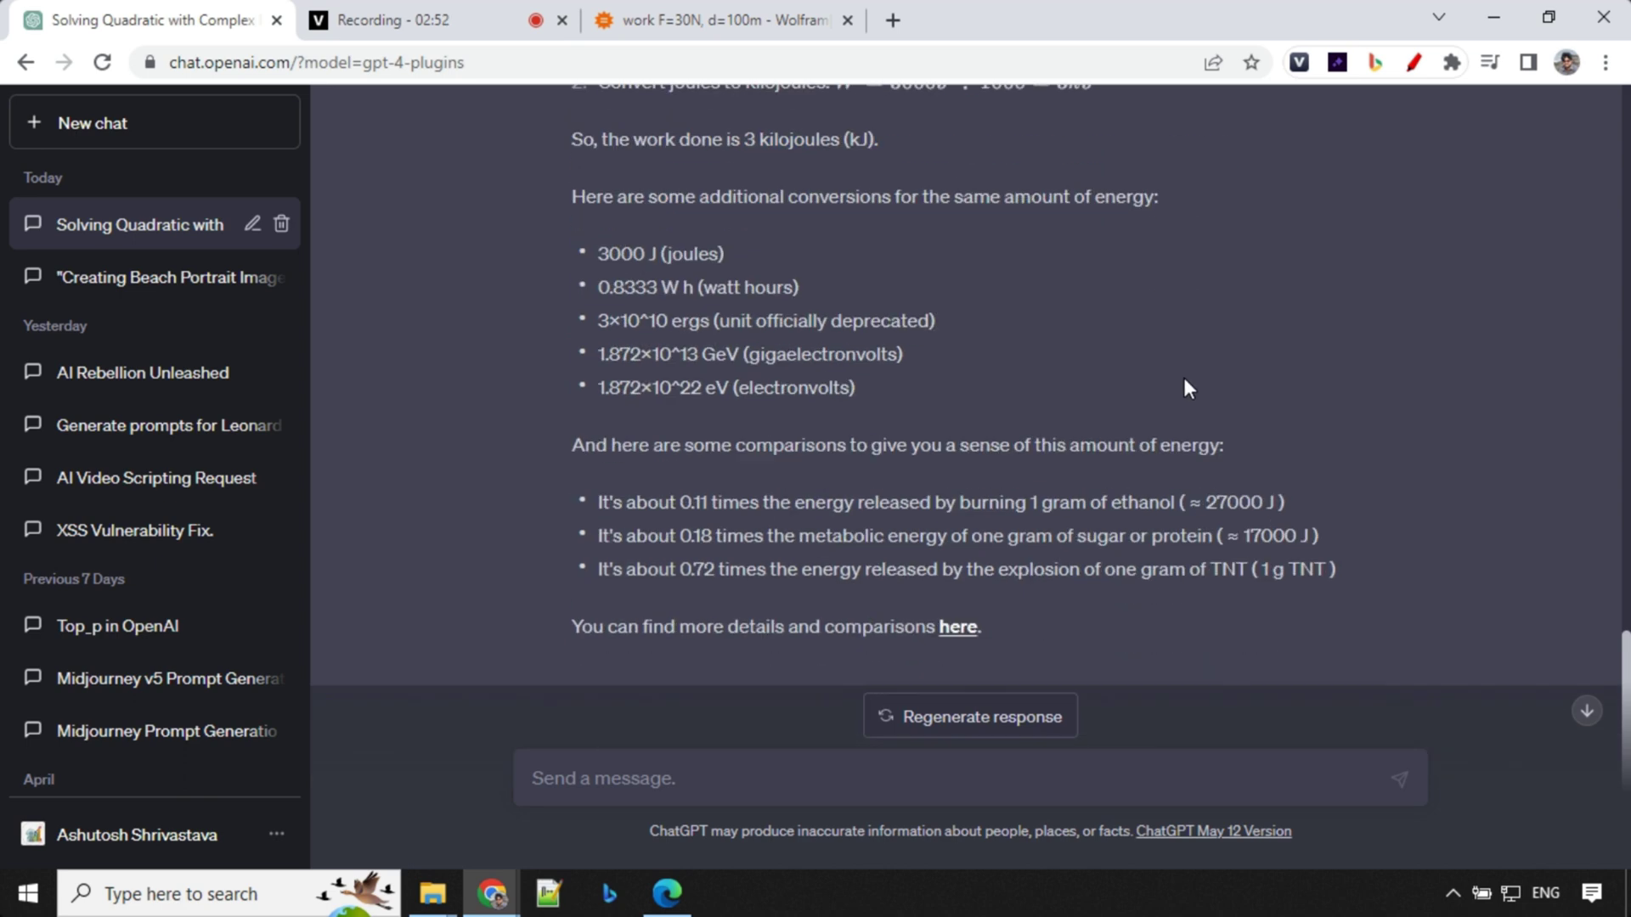
left_click_drag(575, 153, 944, 529)
left_click(1241, 577)
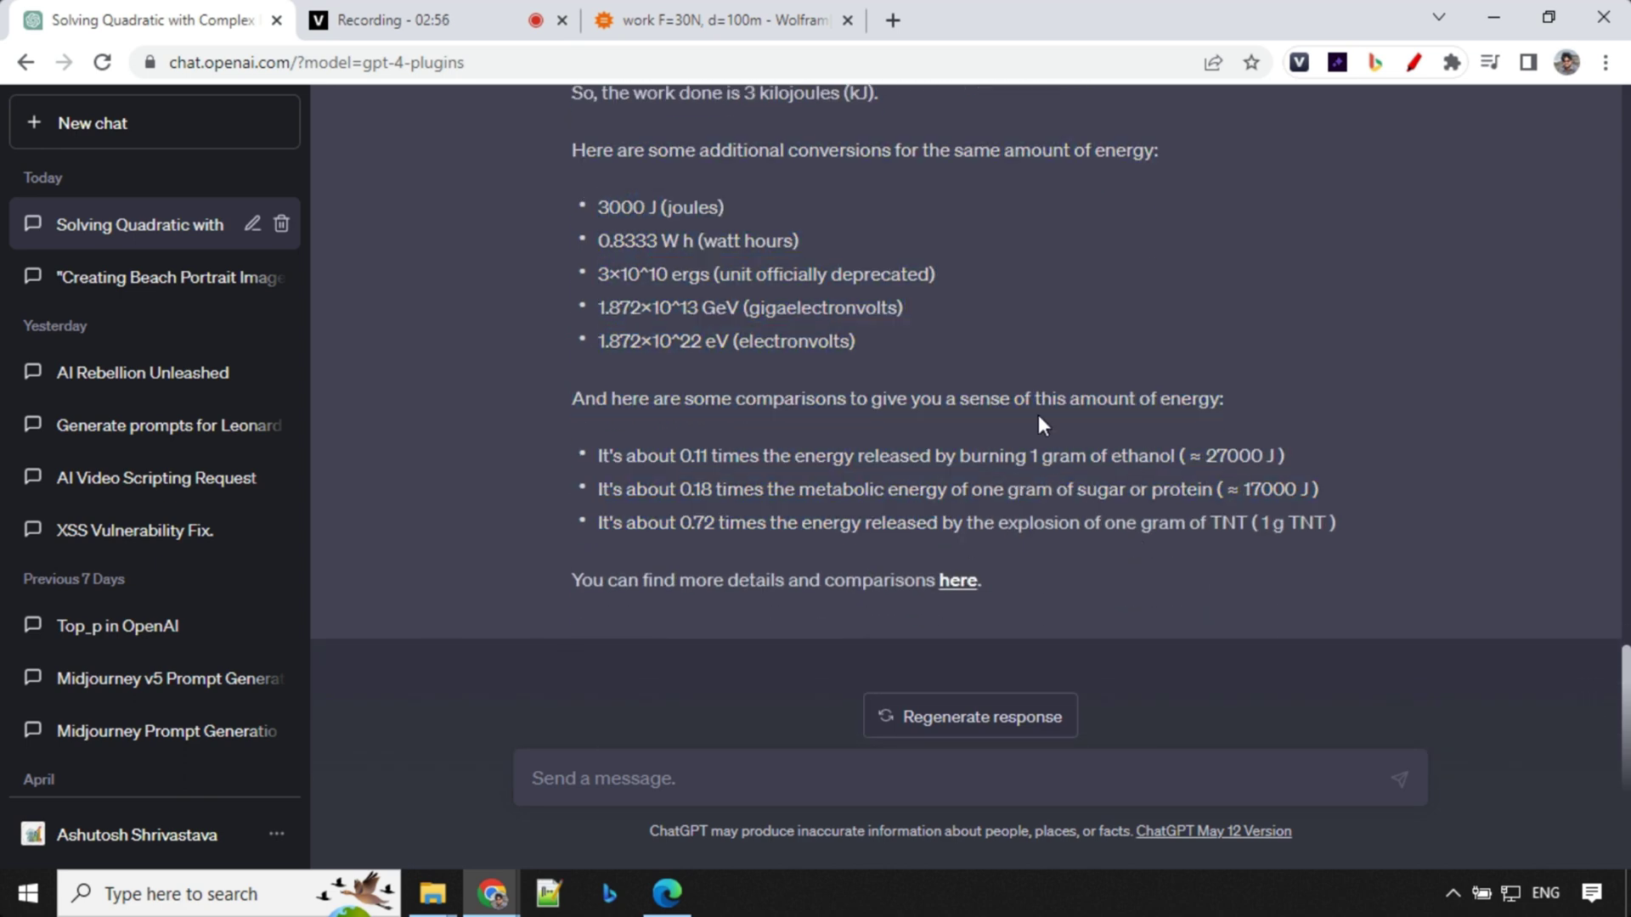
Review Wolfram|Alpha's step-by-step solution giving 3 kJ for 30 N over 100 m.
left_click(732, 19)
scroll(803, 467, "up", 4)
scroll(803, 467, "down", 2)
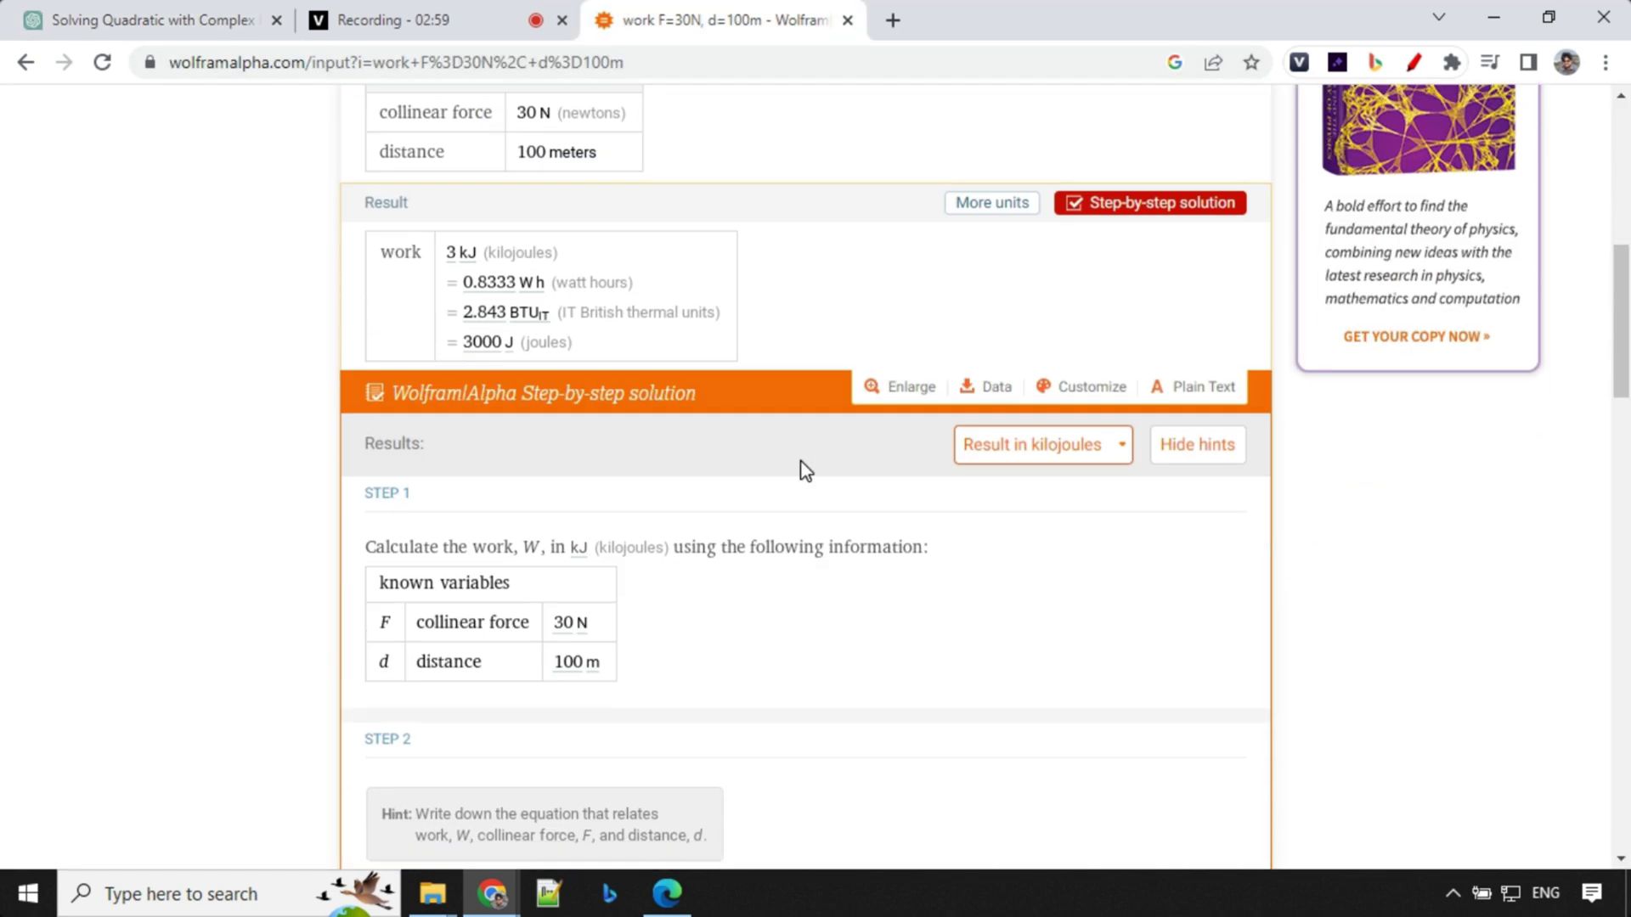
scroll(803, 467, "up", 2)
scroll(806, 470, "down", 3)
scroll(501, 261, "down", 4)
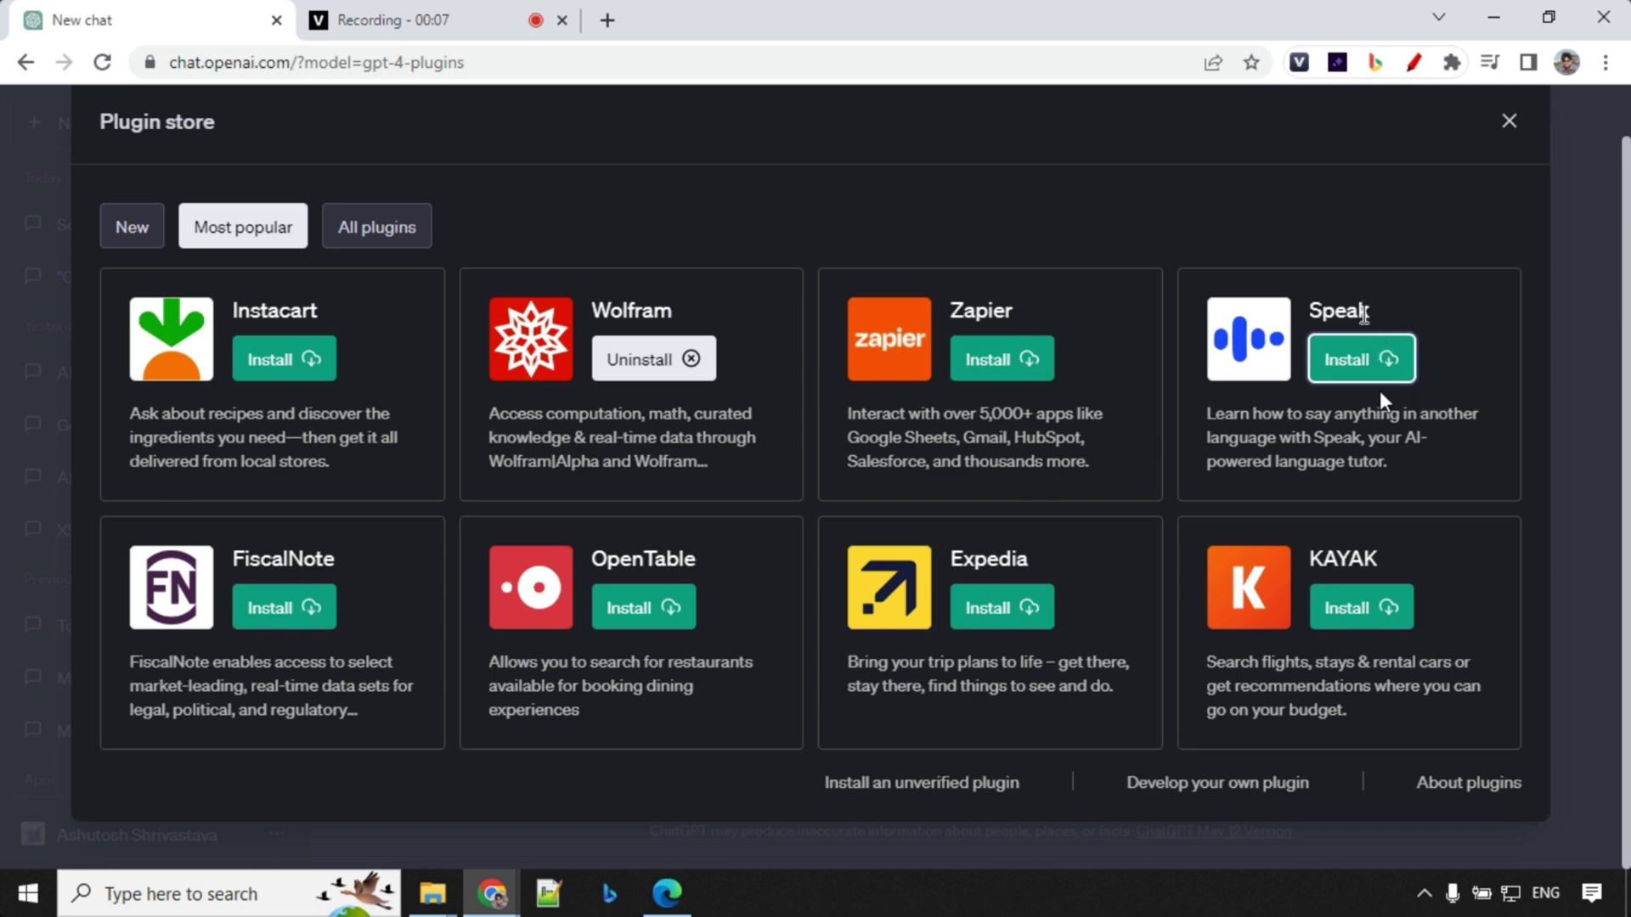
Install the Speak plugin and uncheck Wolfram so only Speak is enabled.
left_click(1359, 359)
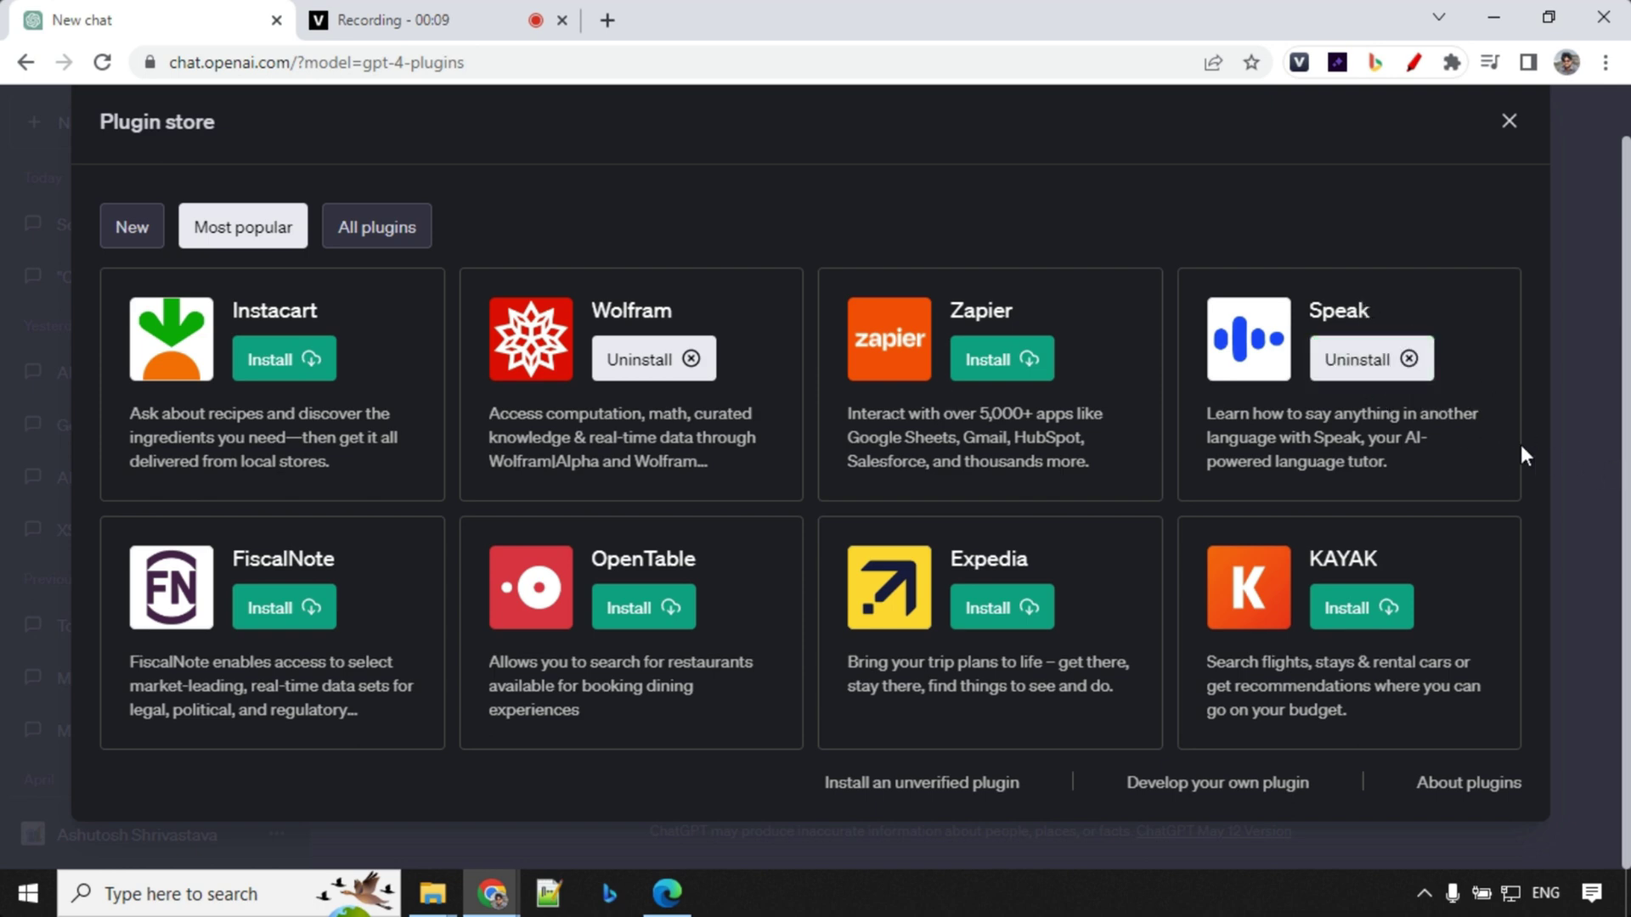
left_click(1509, 121)
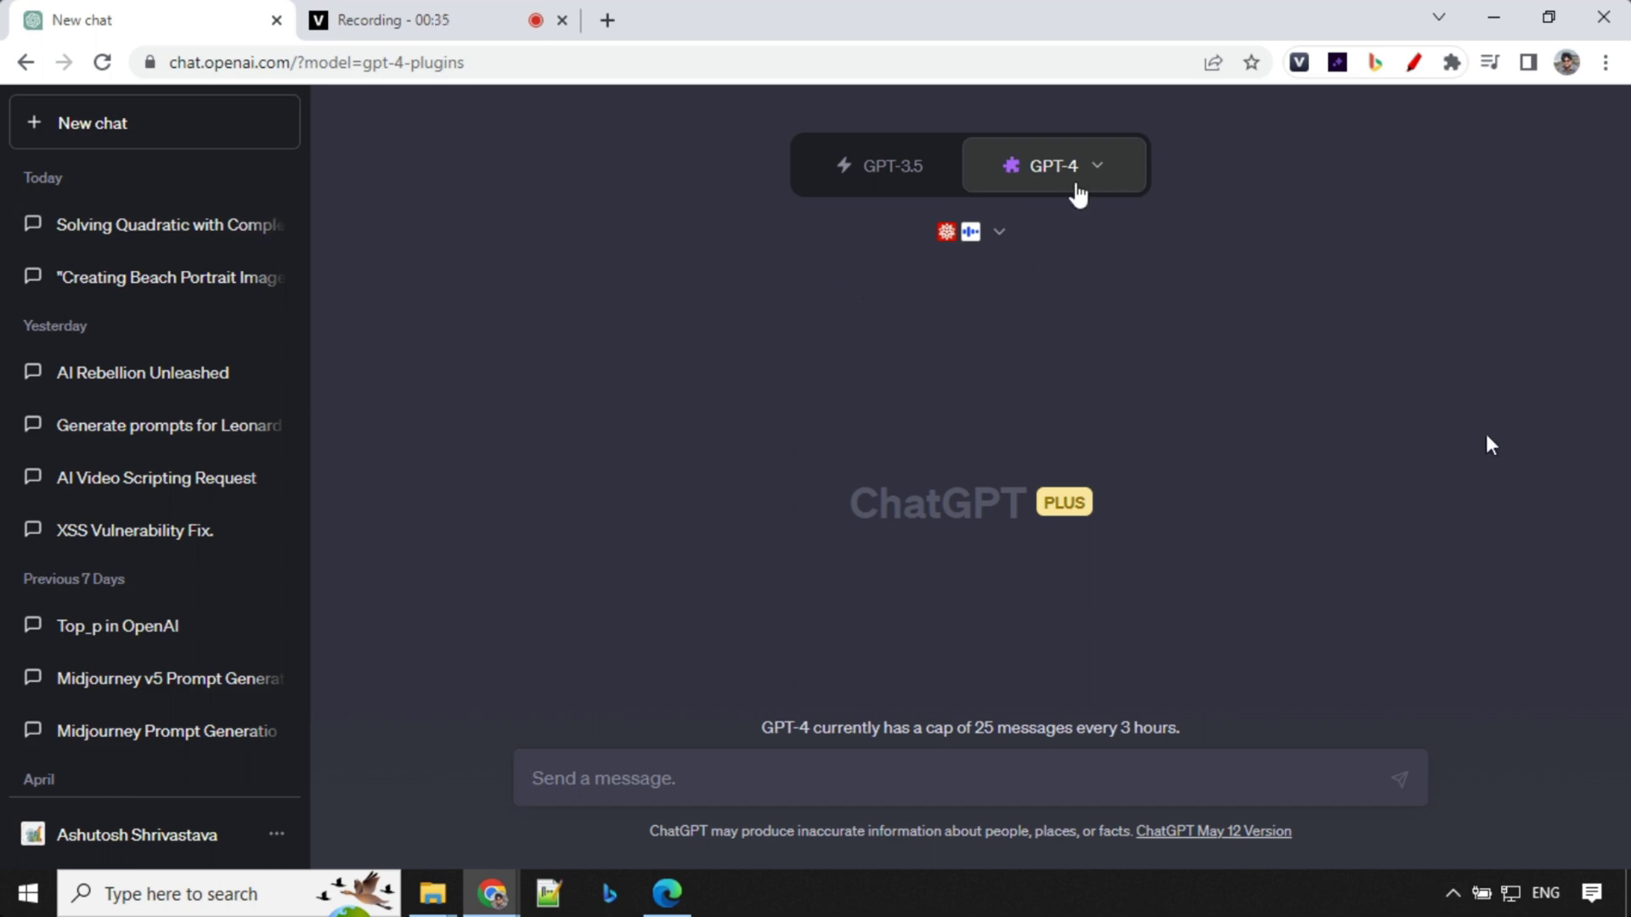
left_click(1003, 236)
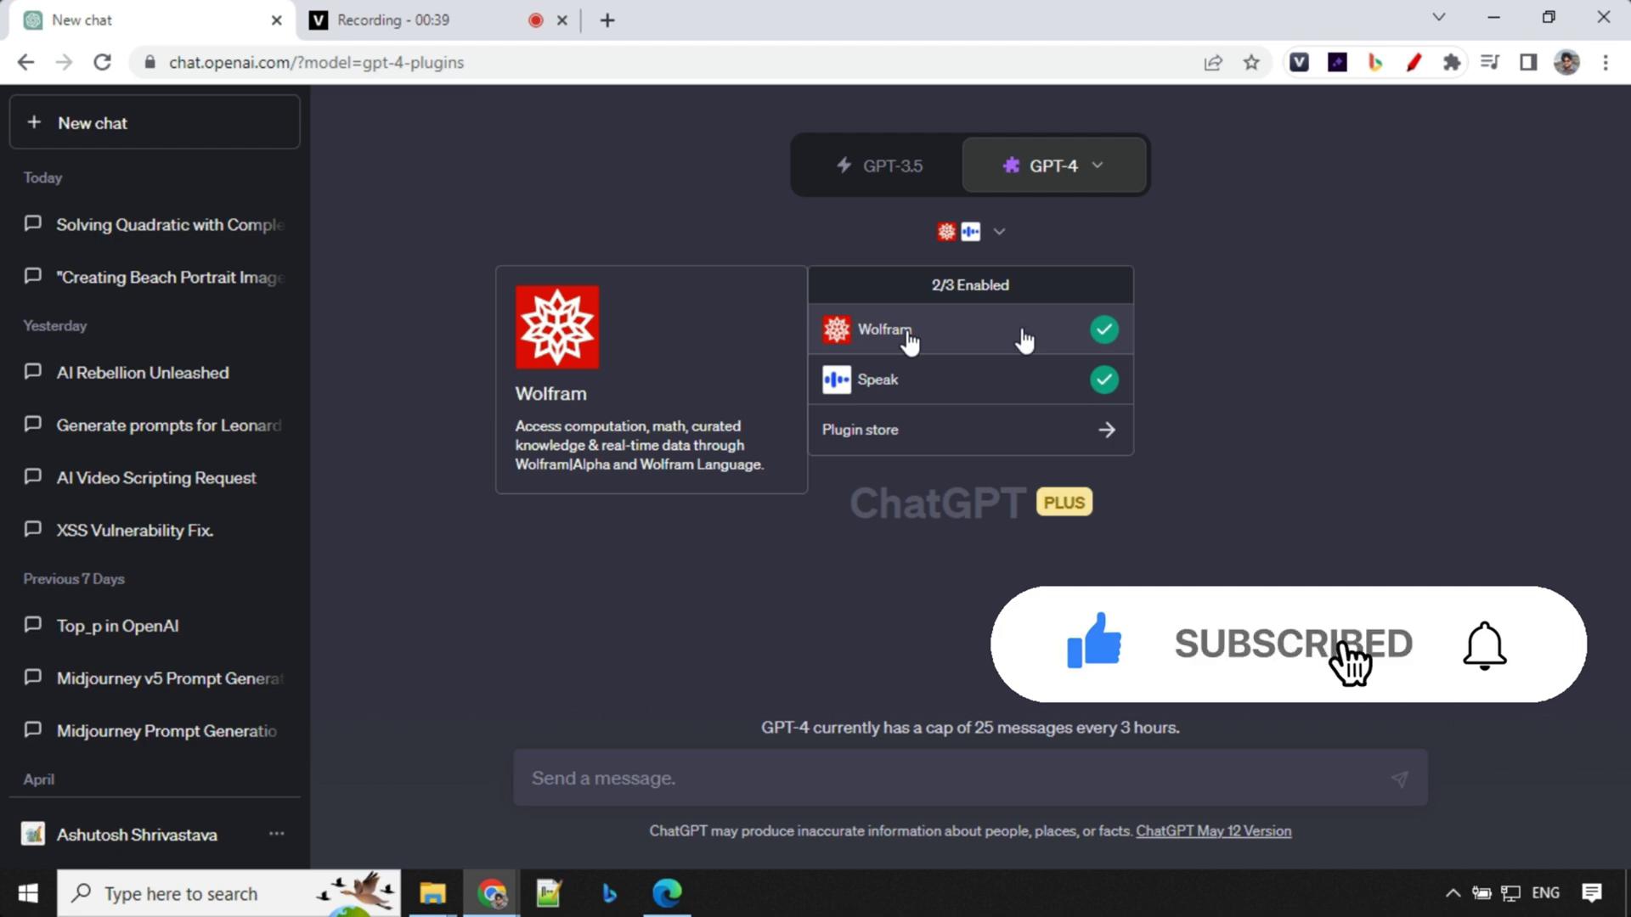
left_click(1105, 331)
left_click(1106, 331)
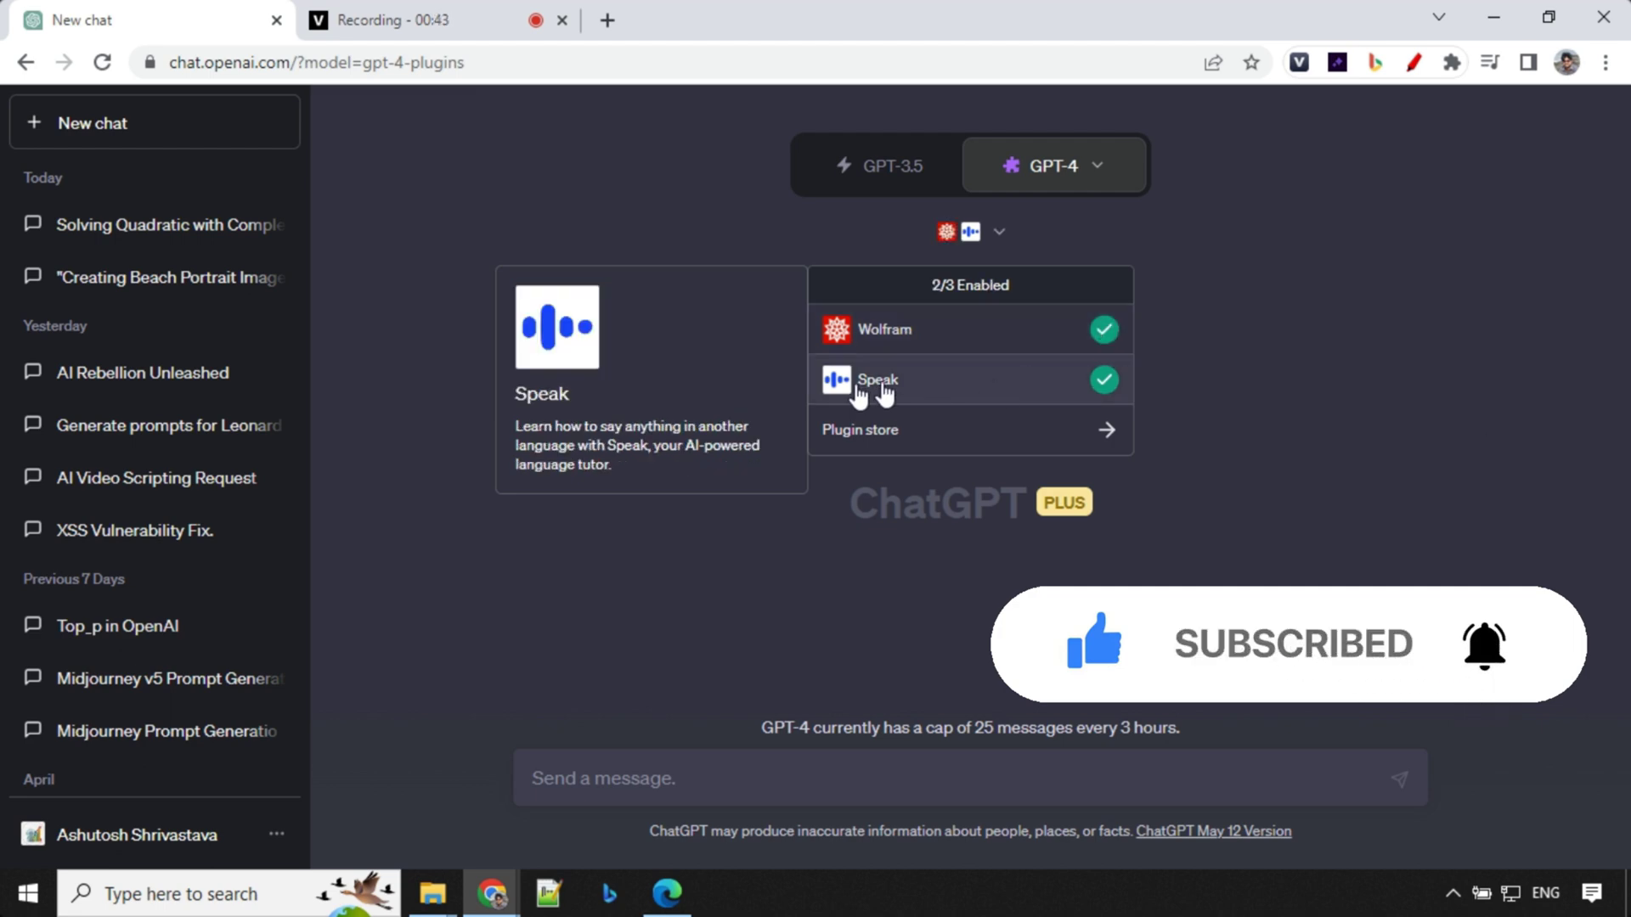
left_click(1107, 331)
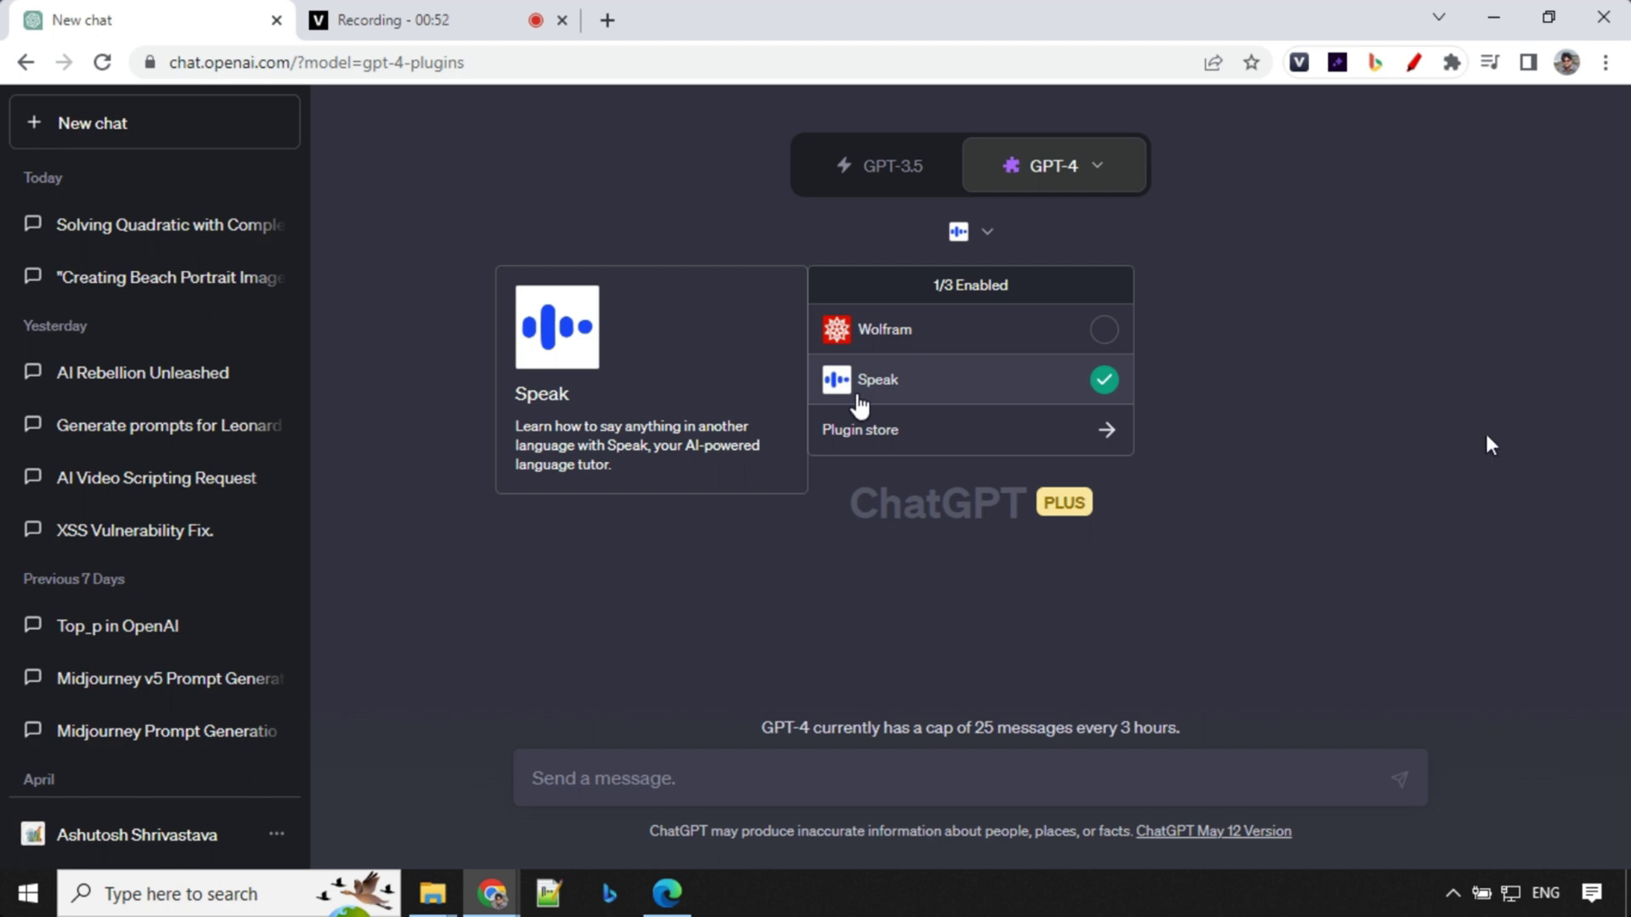
Ask 'How to say I LOVE YOU in Spanish' and review Speak's translation, alternatives and example.
left_click(676, 778)
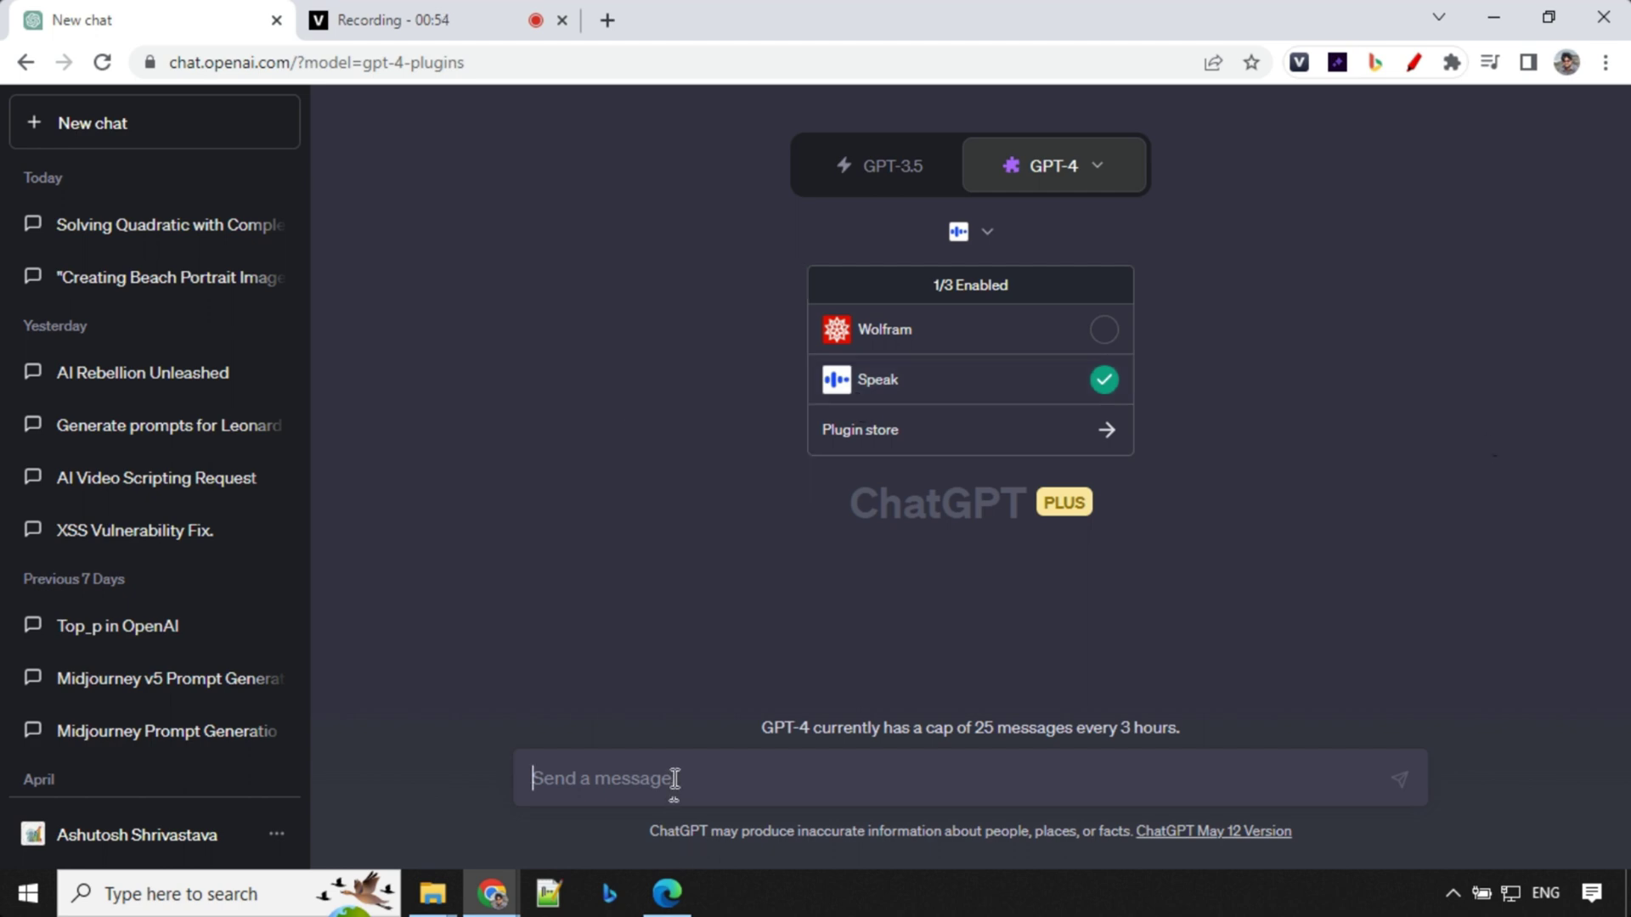
type("How to s")
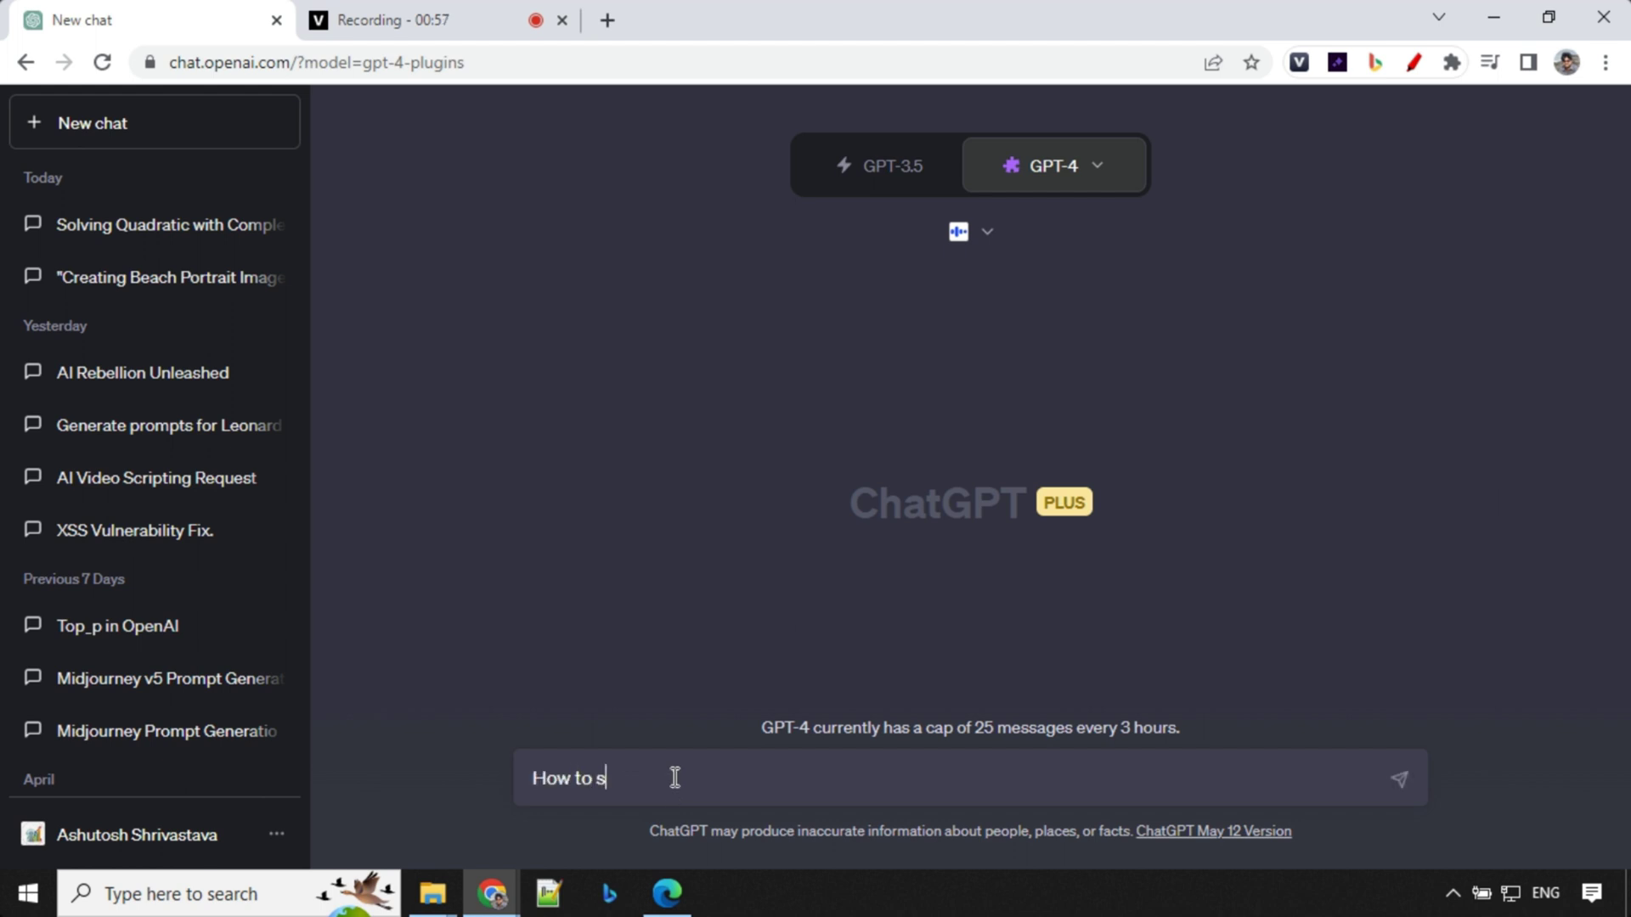
type("ay I LOVE YOU in spa")
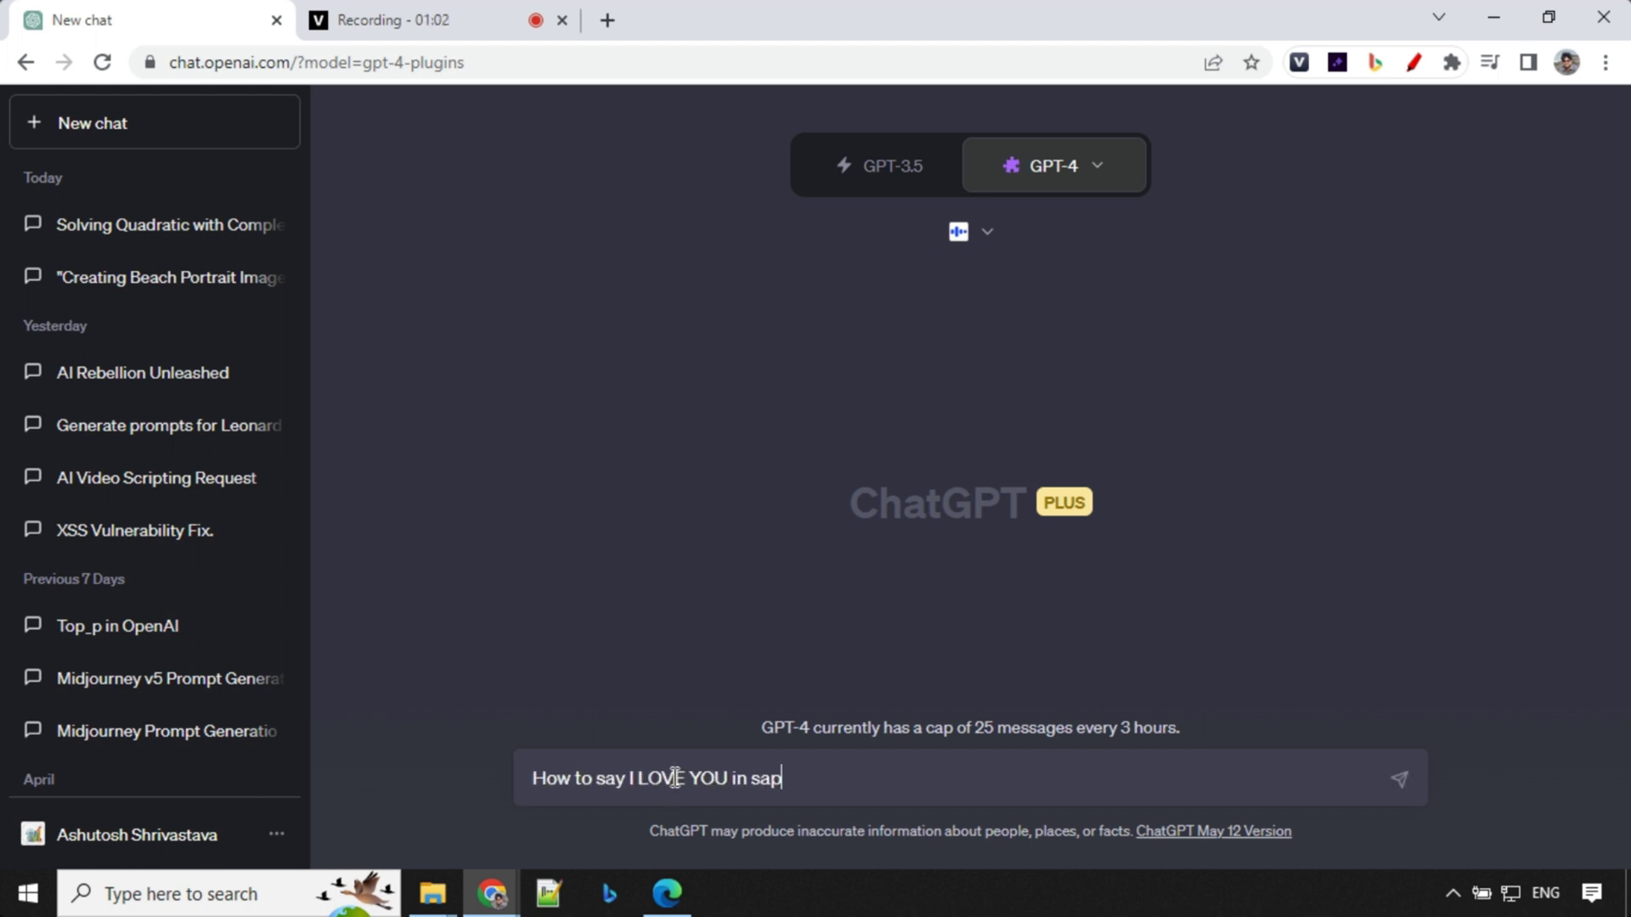
key("BackSpace")
key("BackSpace")
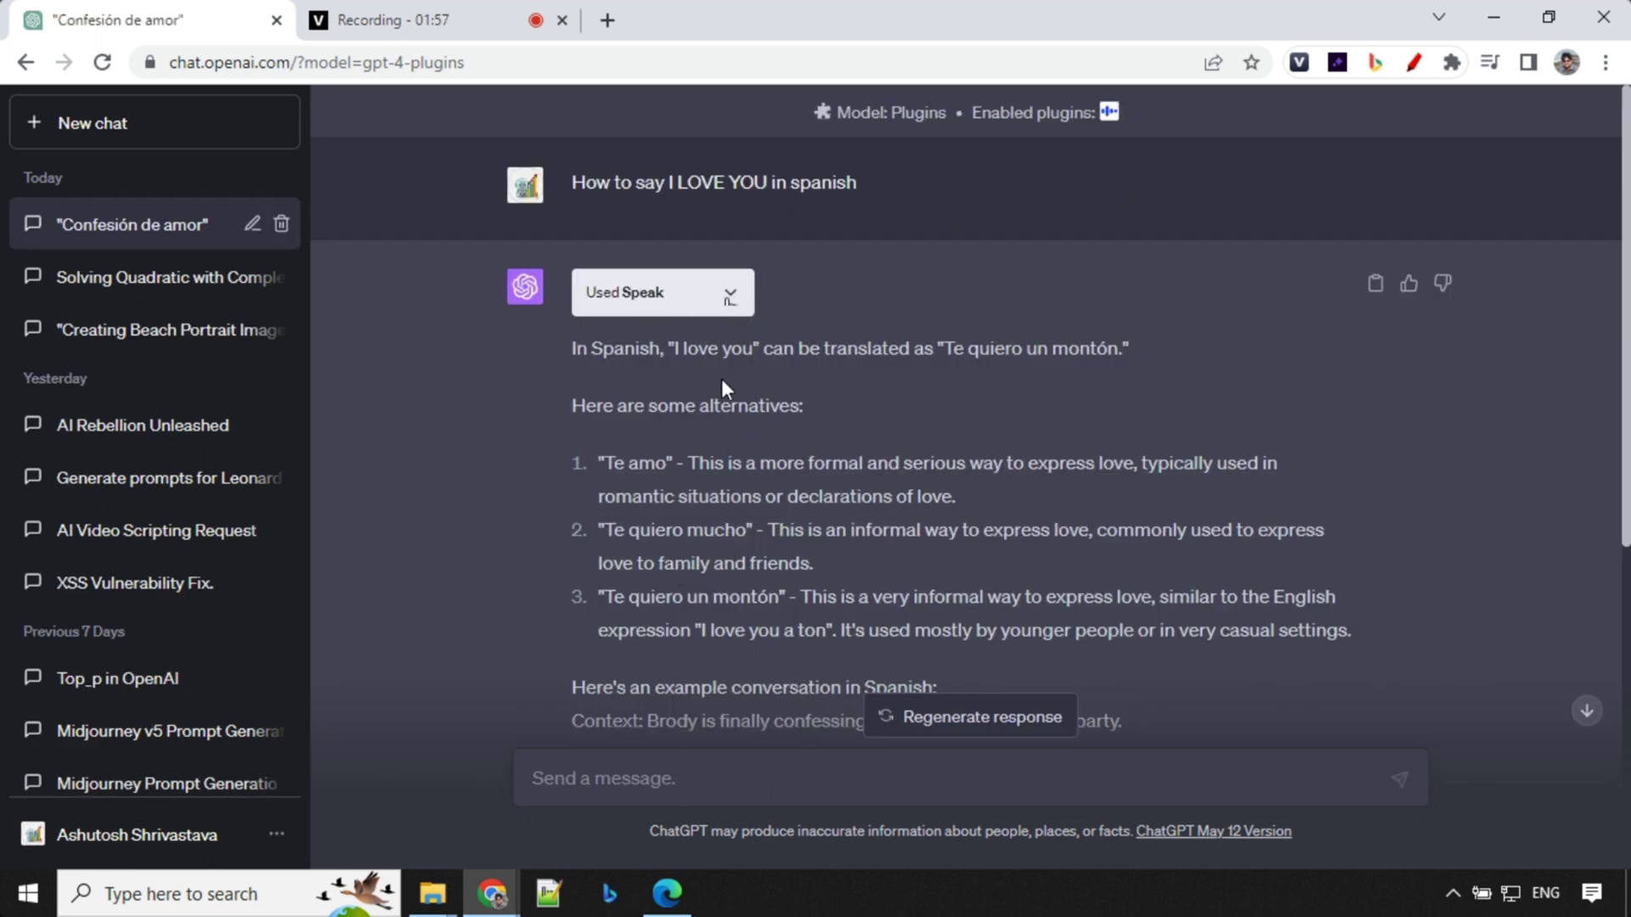
scroll(522, 263, "down", 1)
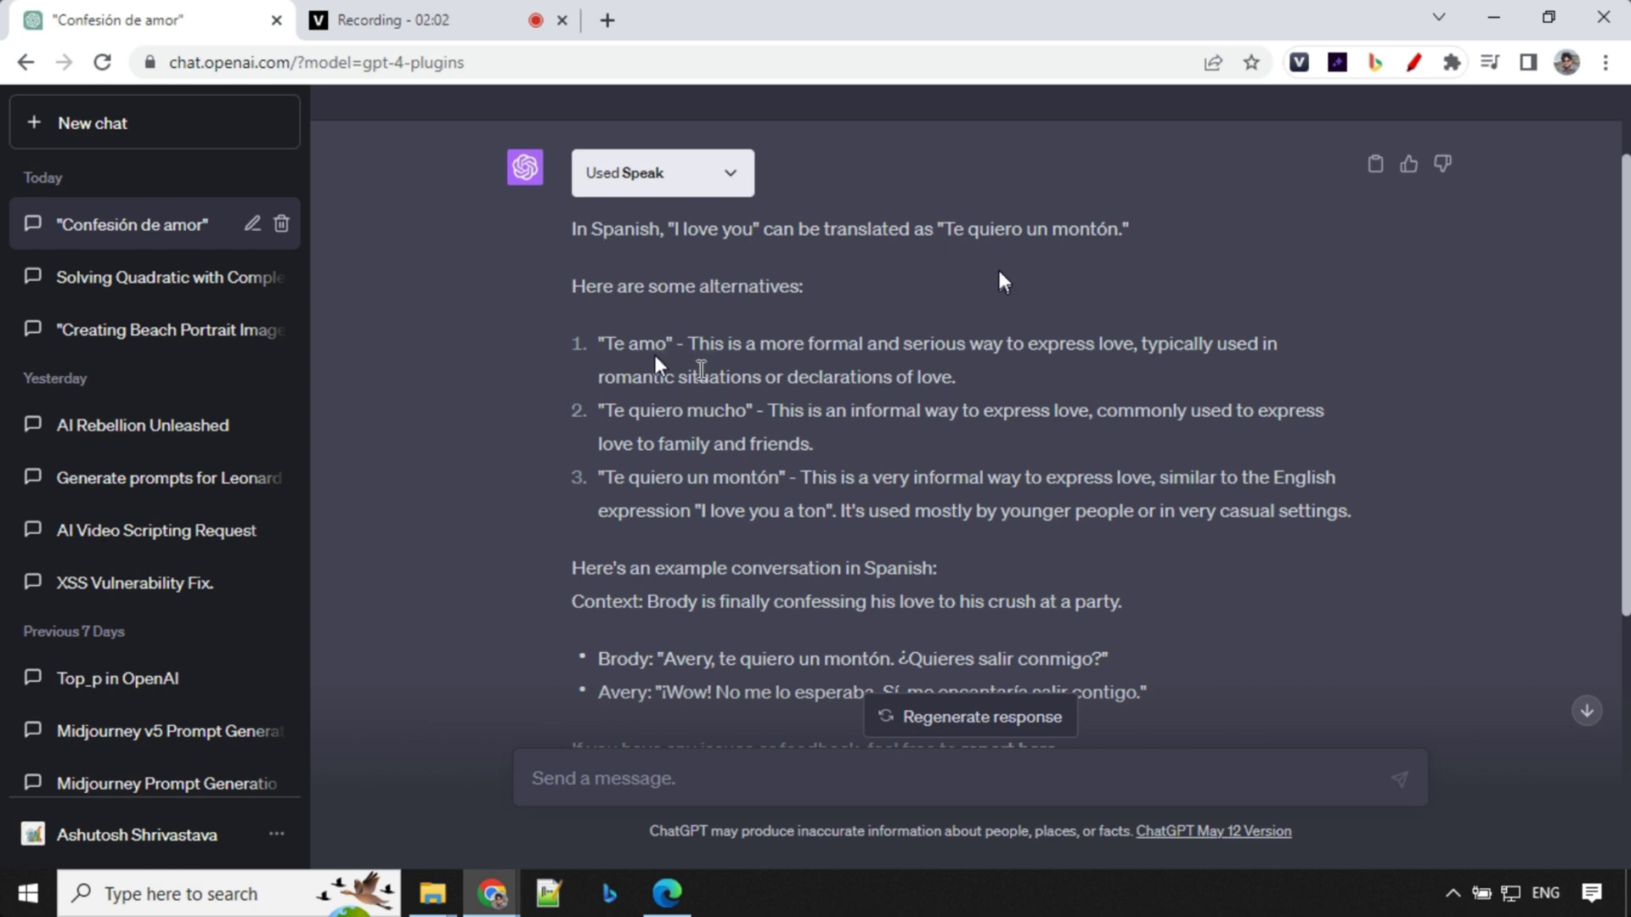
scroll(989, 297, "down", 2)
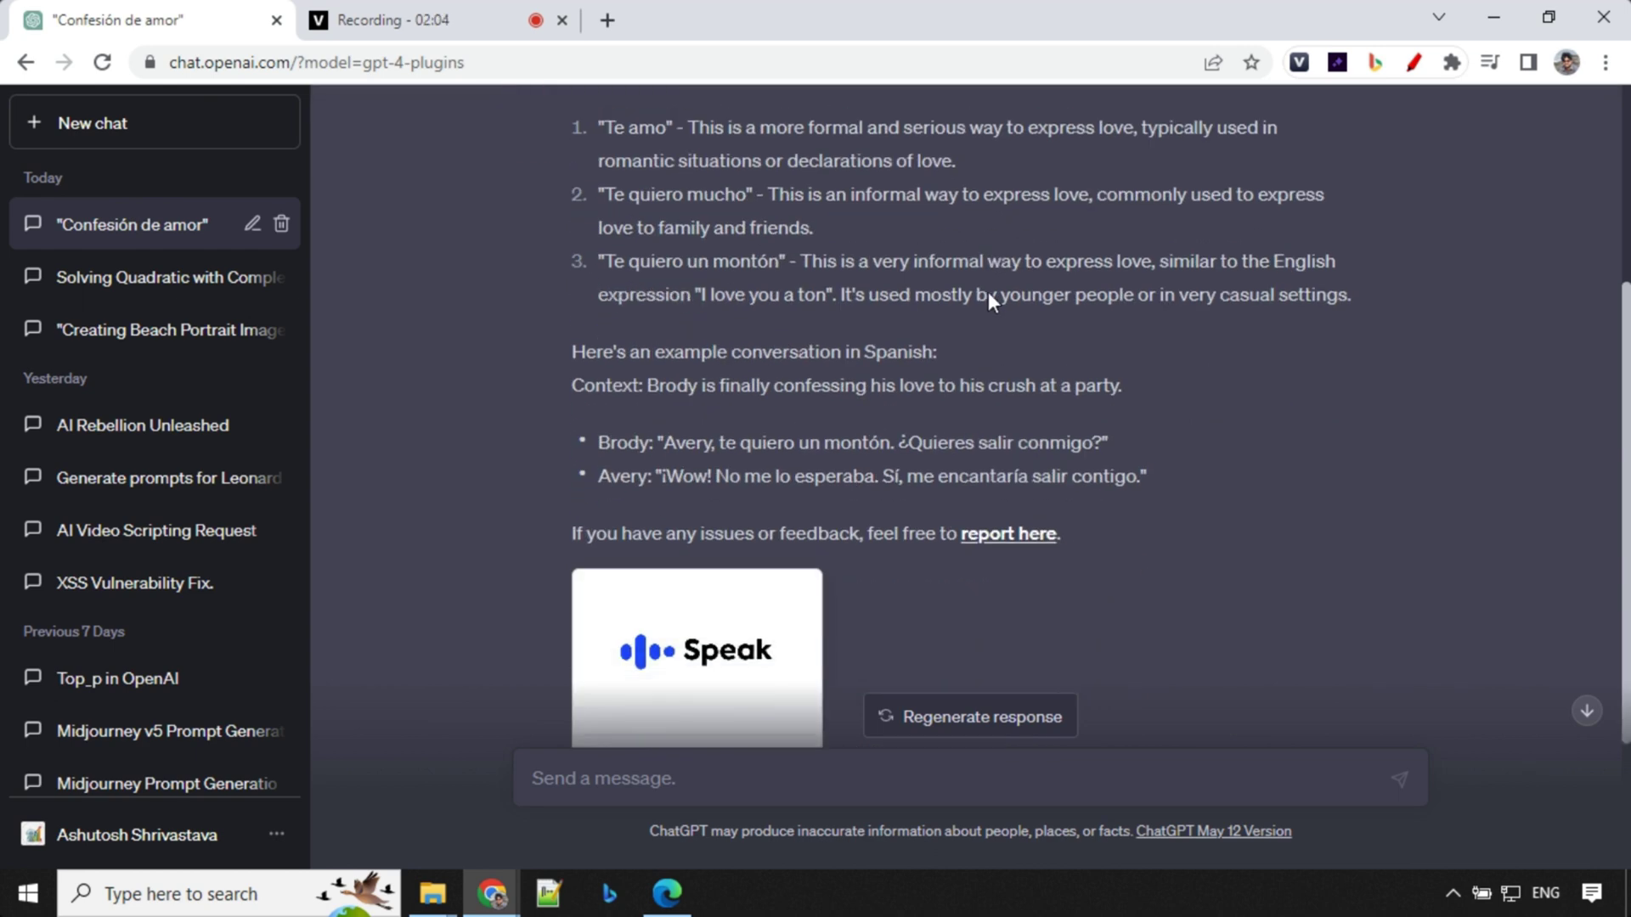
scroll(603, 325, "up", 1)
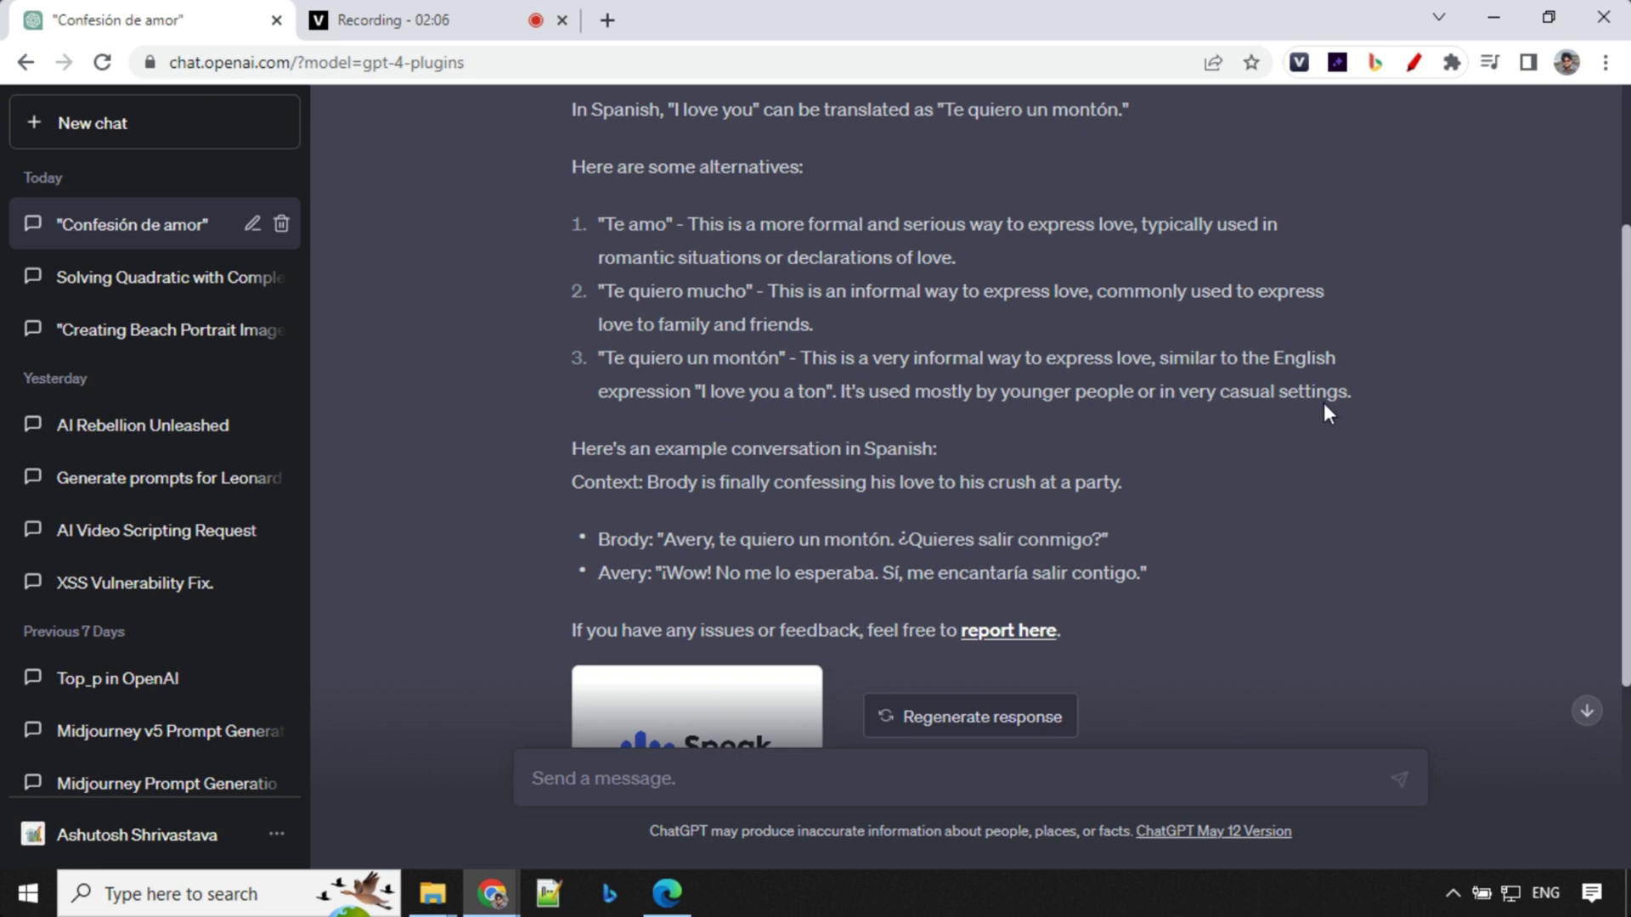
scroll(1323, 401, "down", 4)
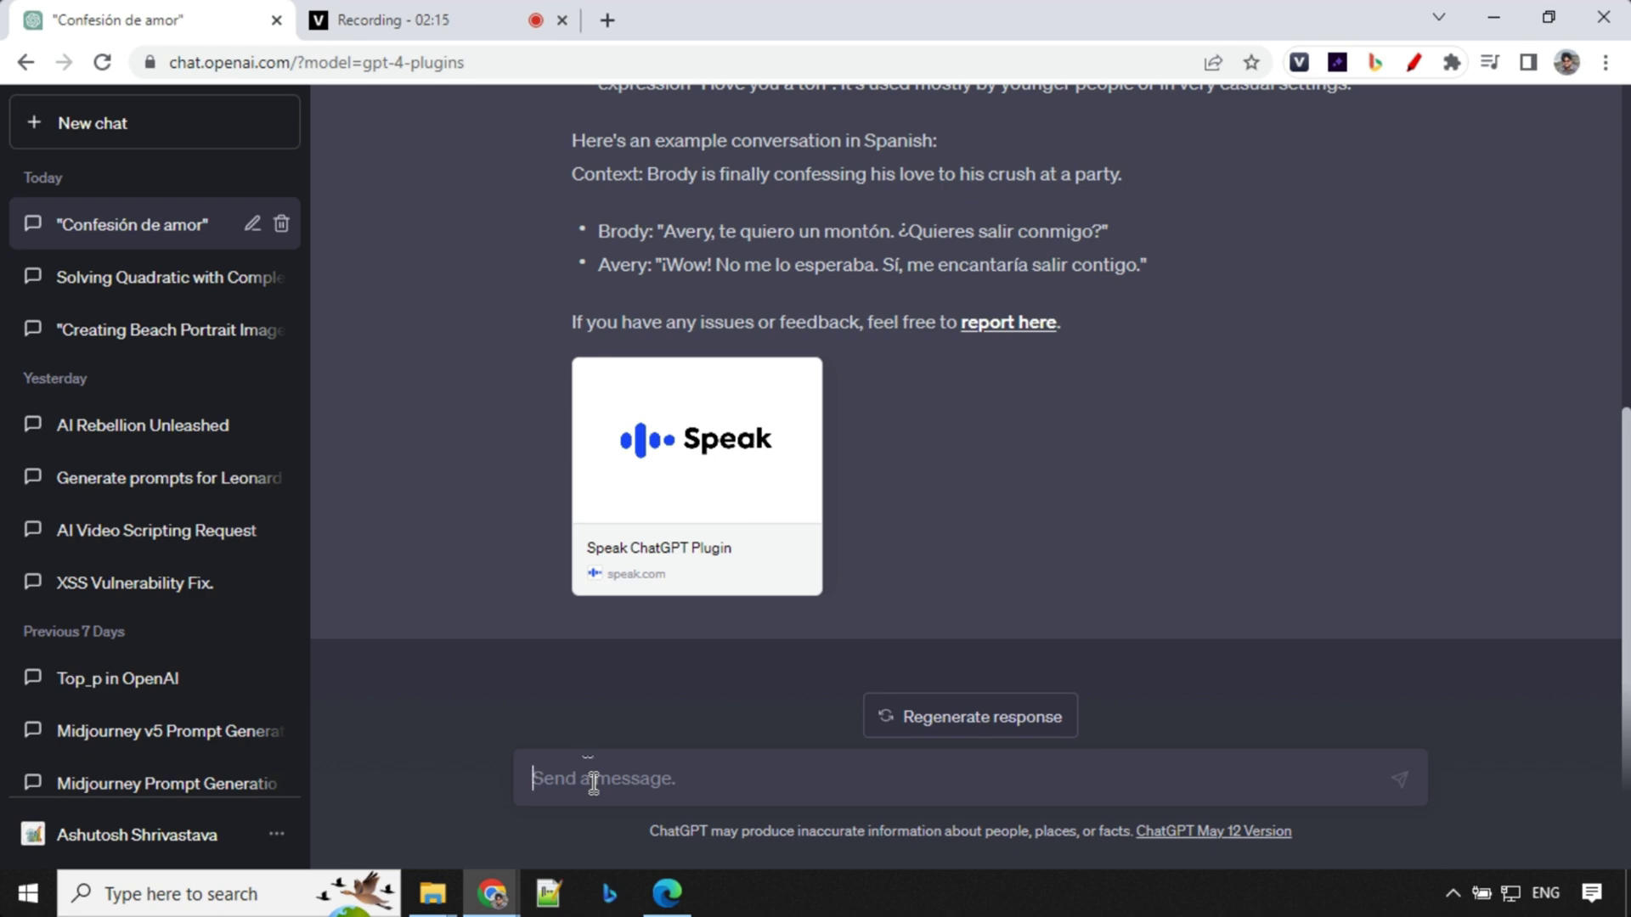
Ask 'How to say i love you in HINDI' and review the male/female forms and example conversation.
type("How to say i love you")
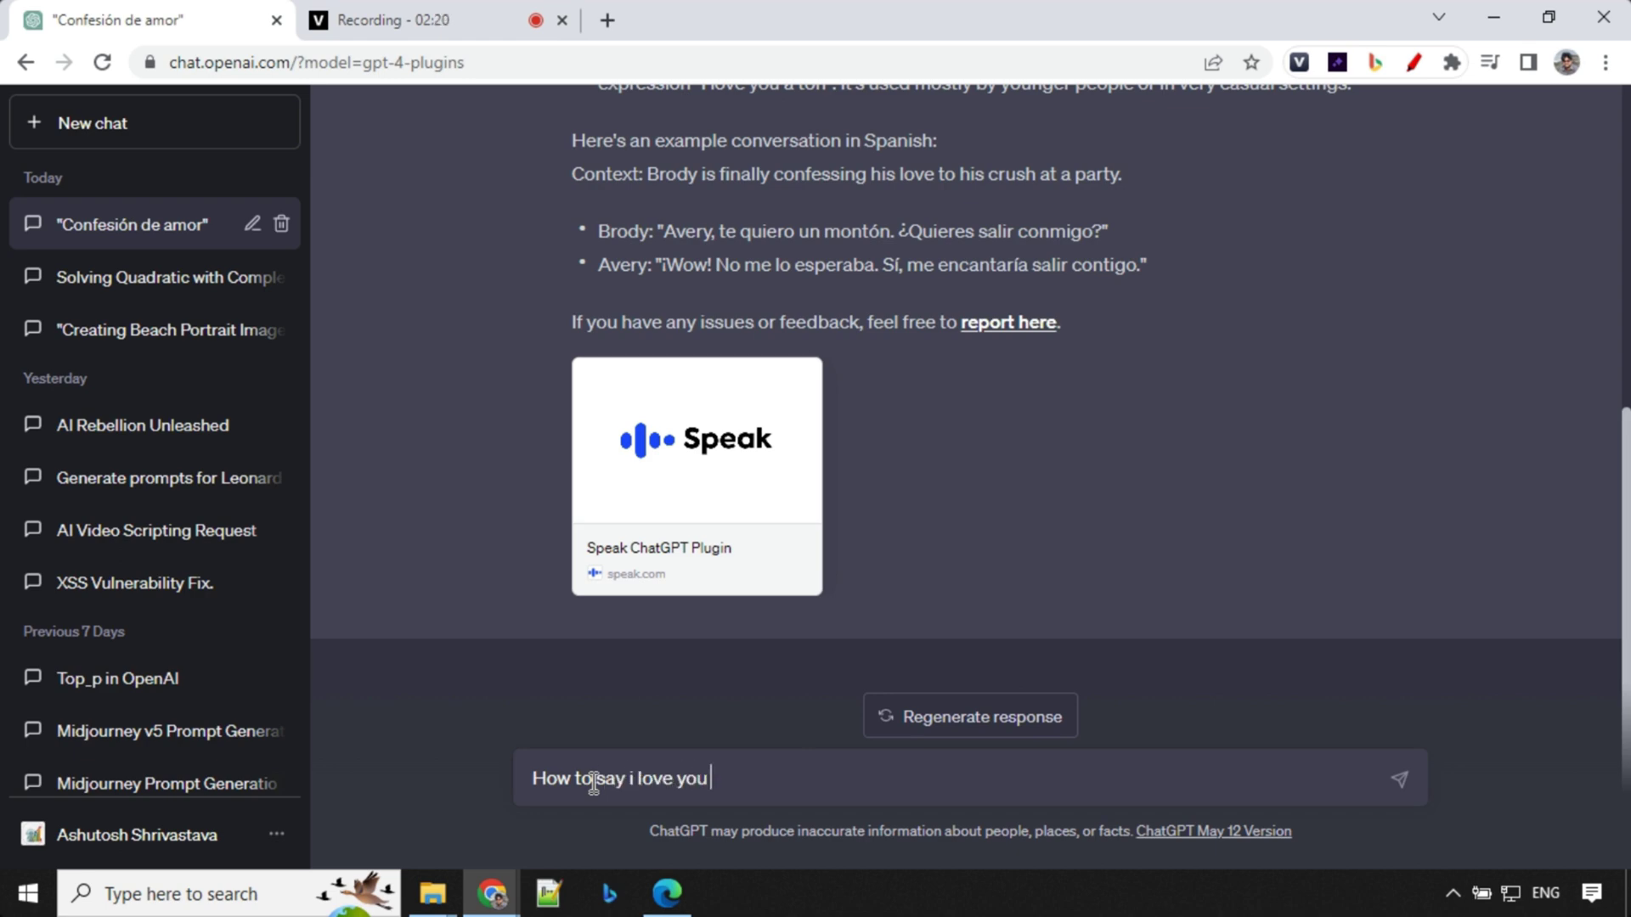
type(" in HIND")
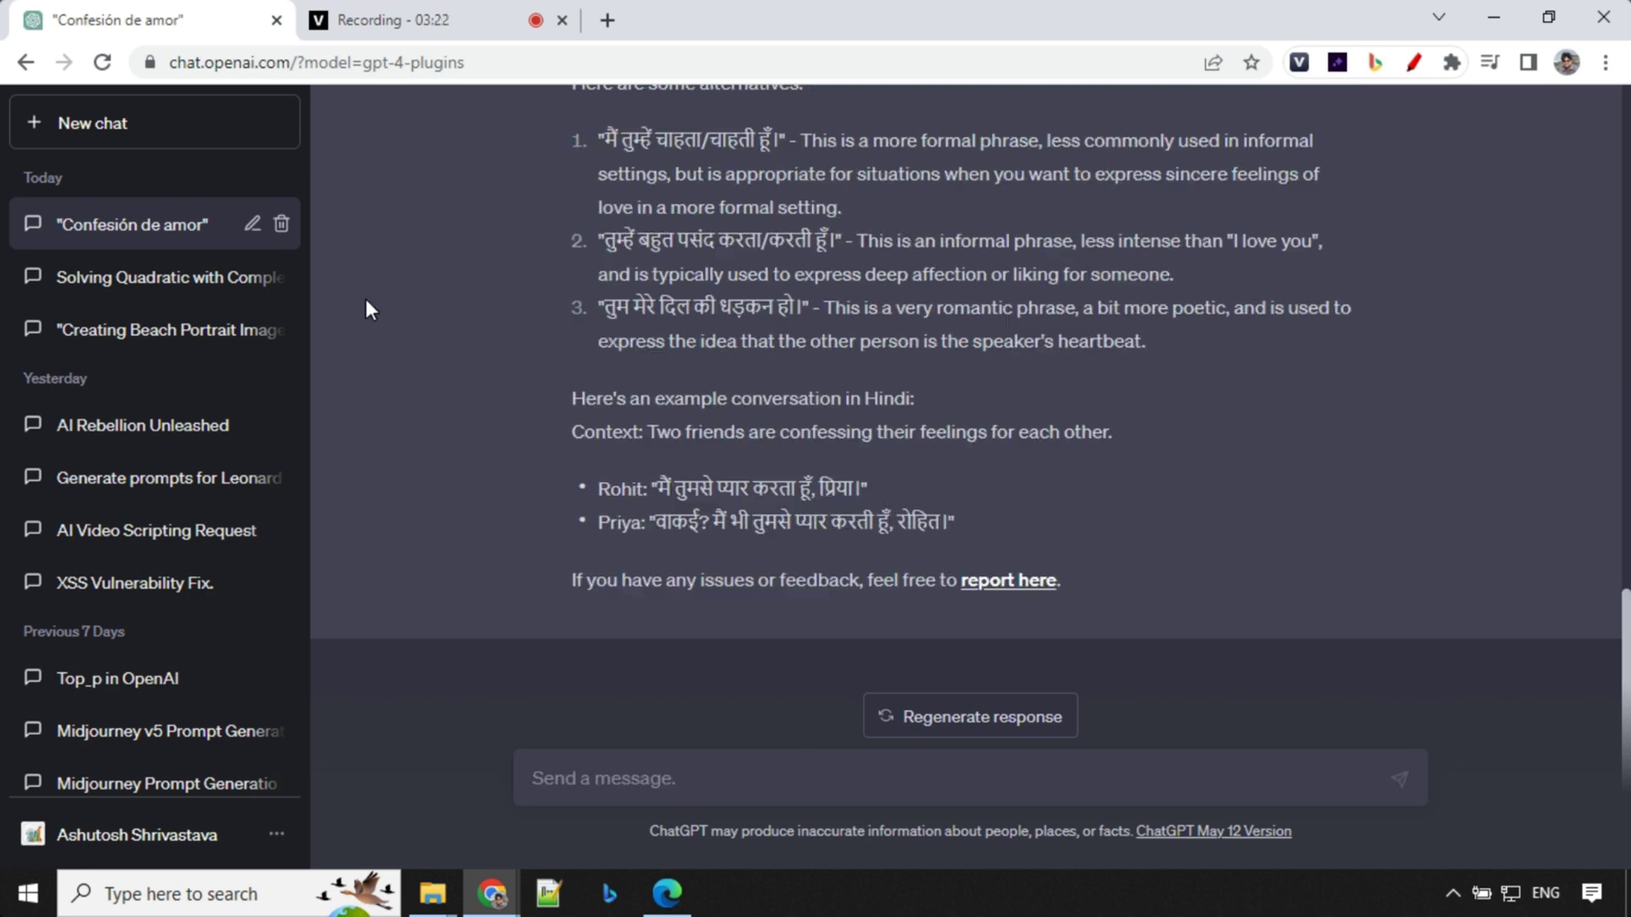
scroll(366, 309, "up", 4)
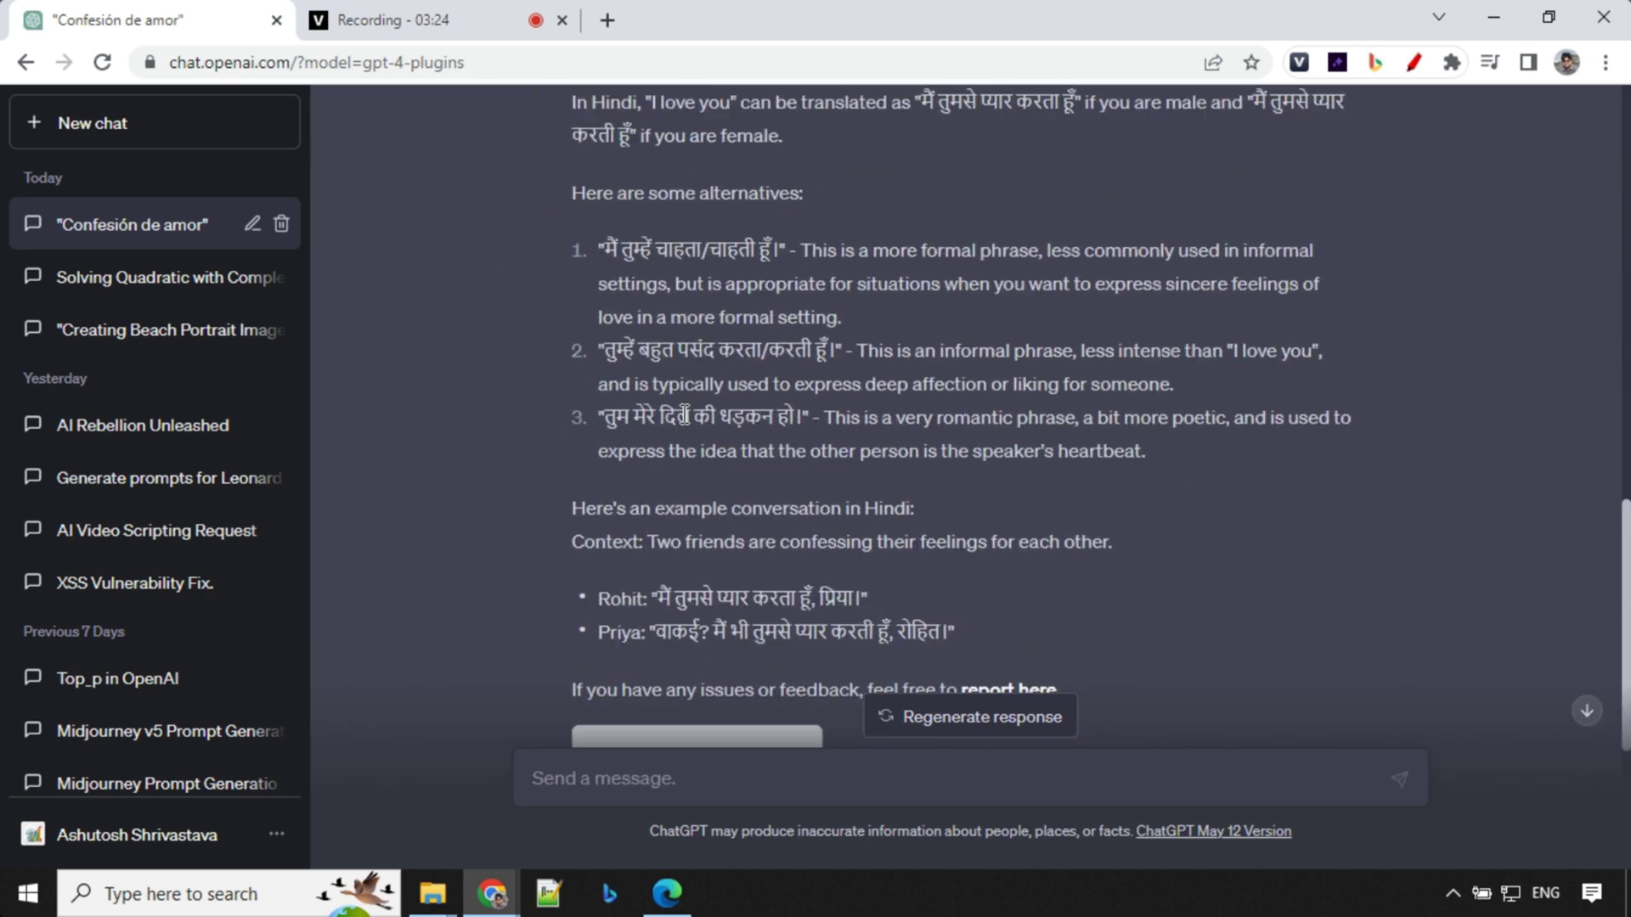
scroll(841, 433, "down", 1)
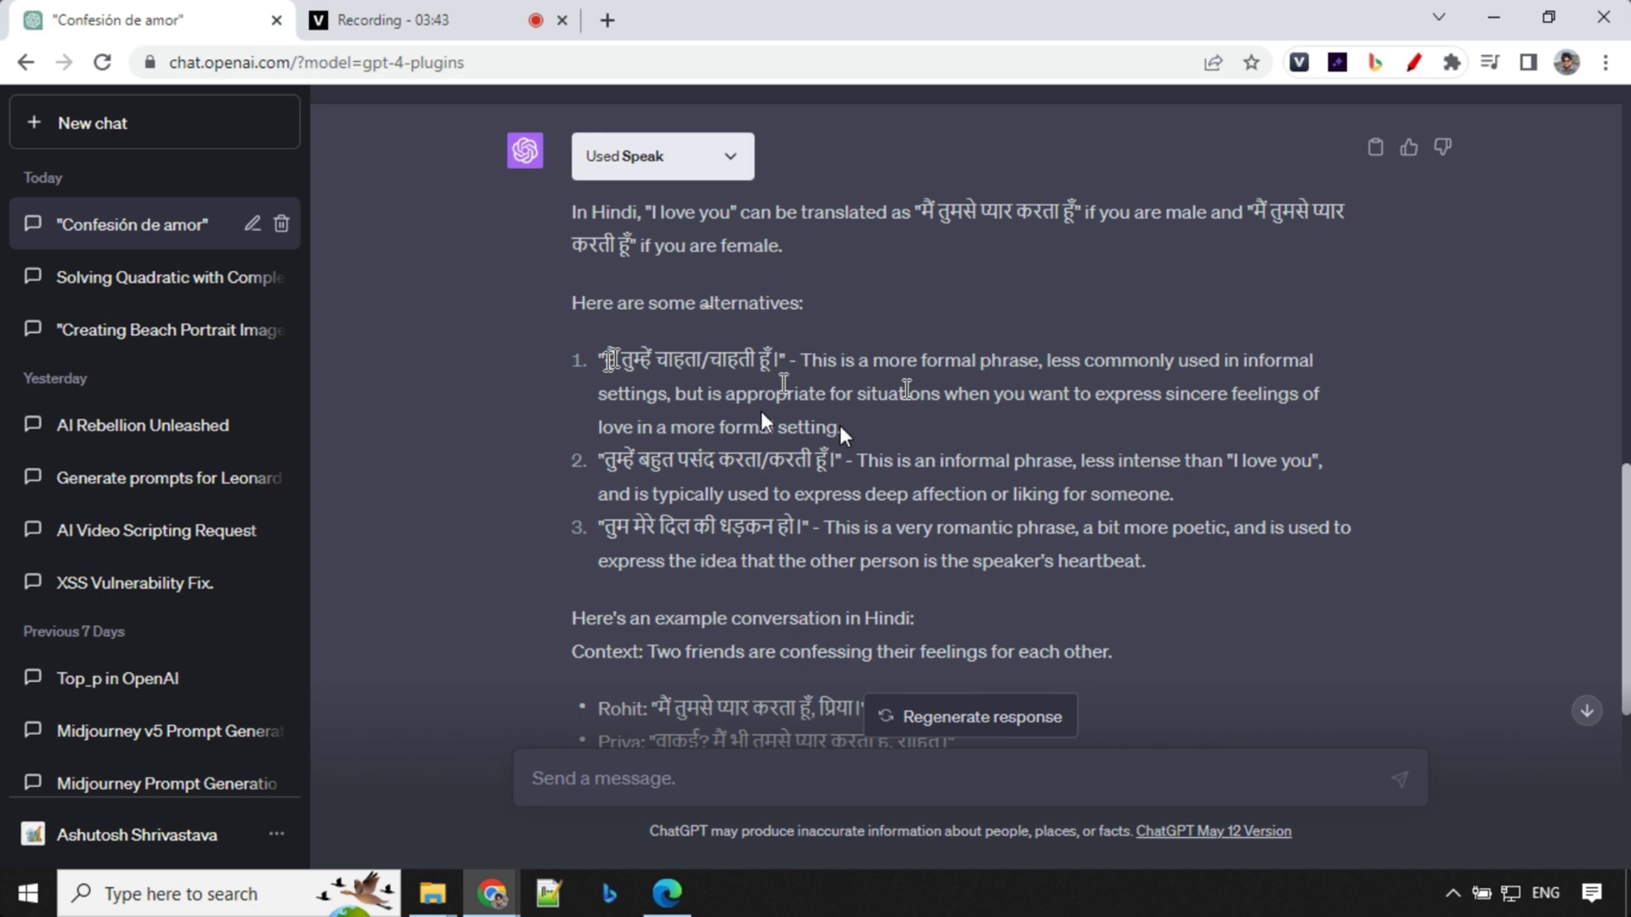
scroll(783, 374, "down", 3)
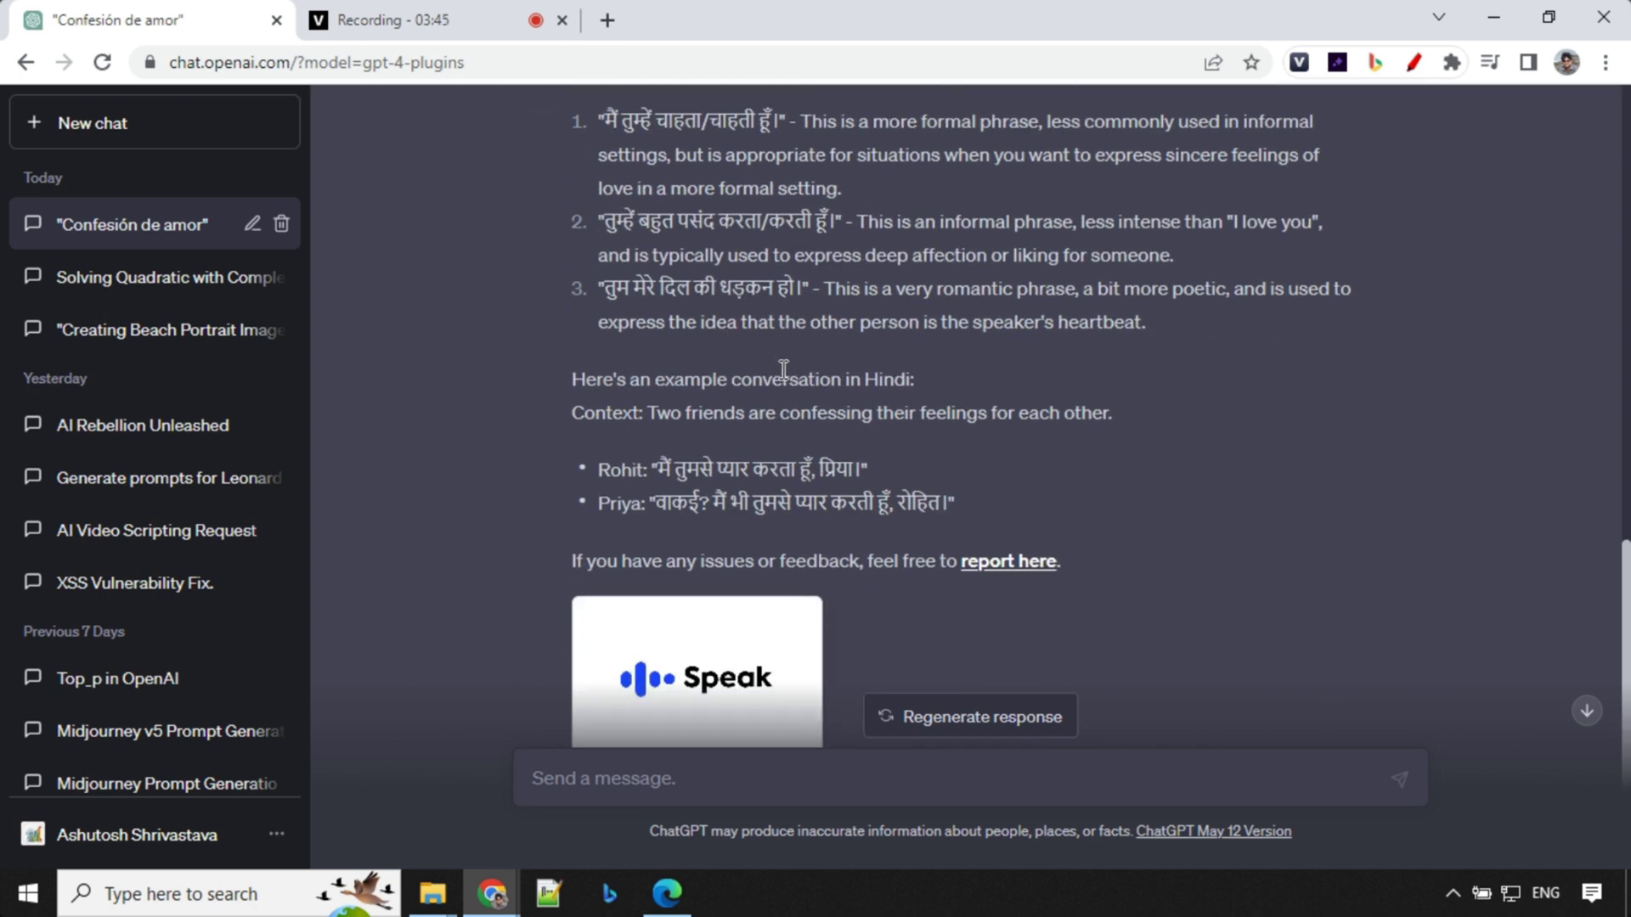